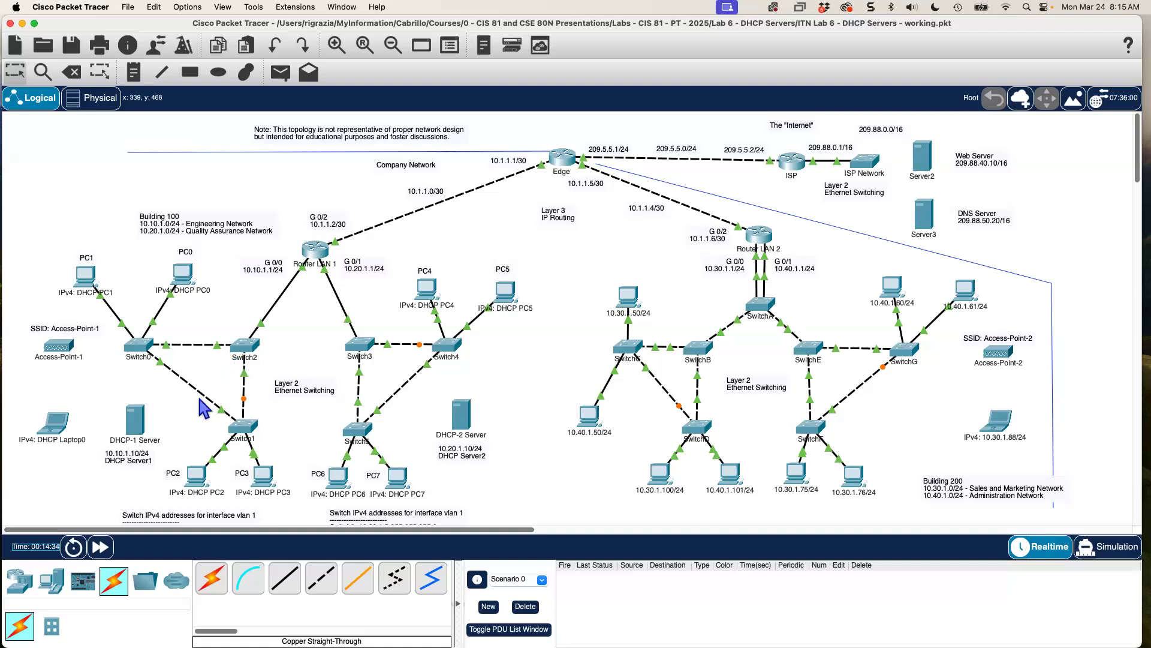
Connect DHCP-1 Server to a free Switch0 port with a copper straight-through cable.
{"action": "left_click", "coordinate": [322, 584]}
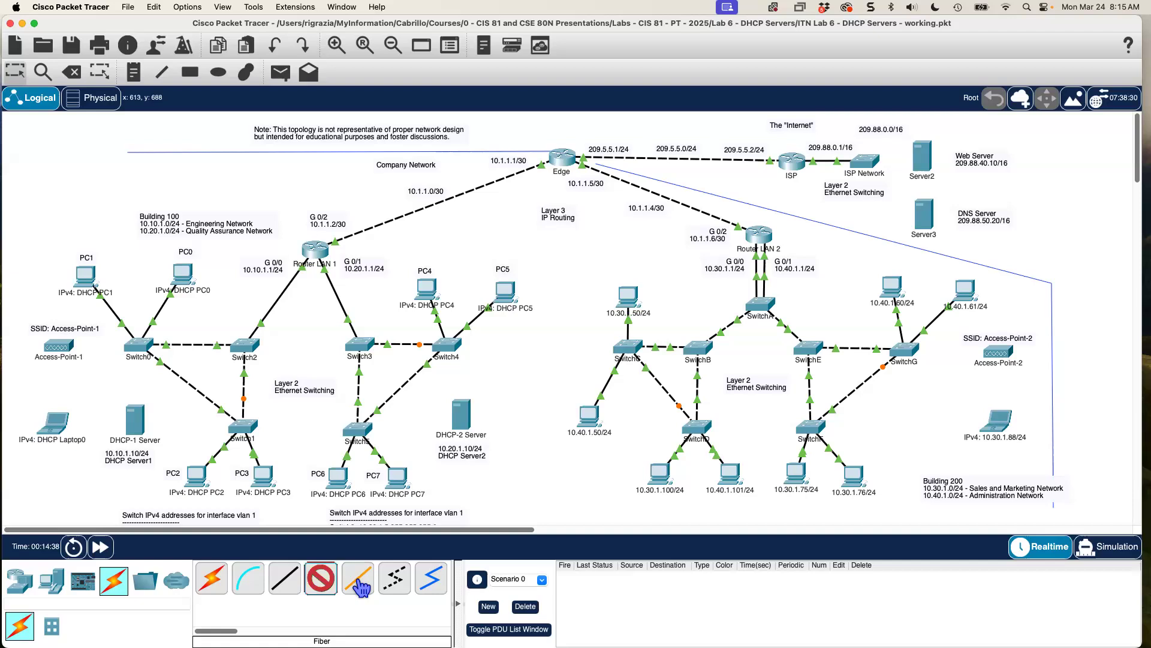
{"action": "left_click", "coordinate": [286, 581]}
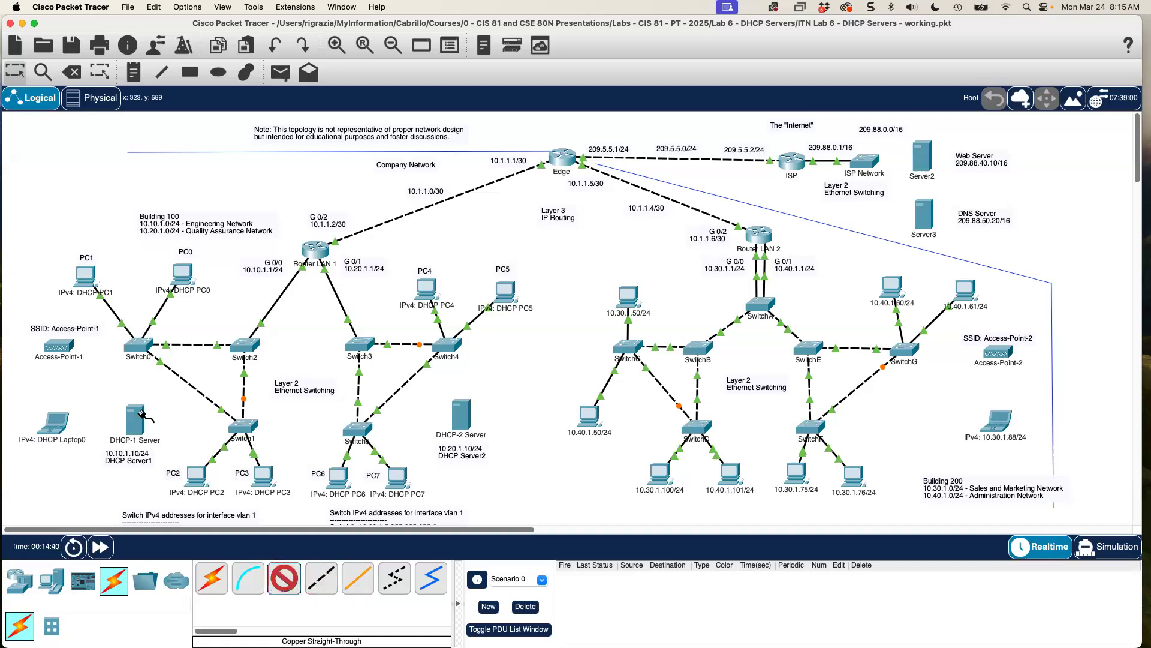
{"action": "left_click", "coordinate": [135, 418]}
{"action": "left_click", "coordinate": [157, 432]}
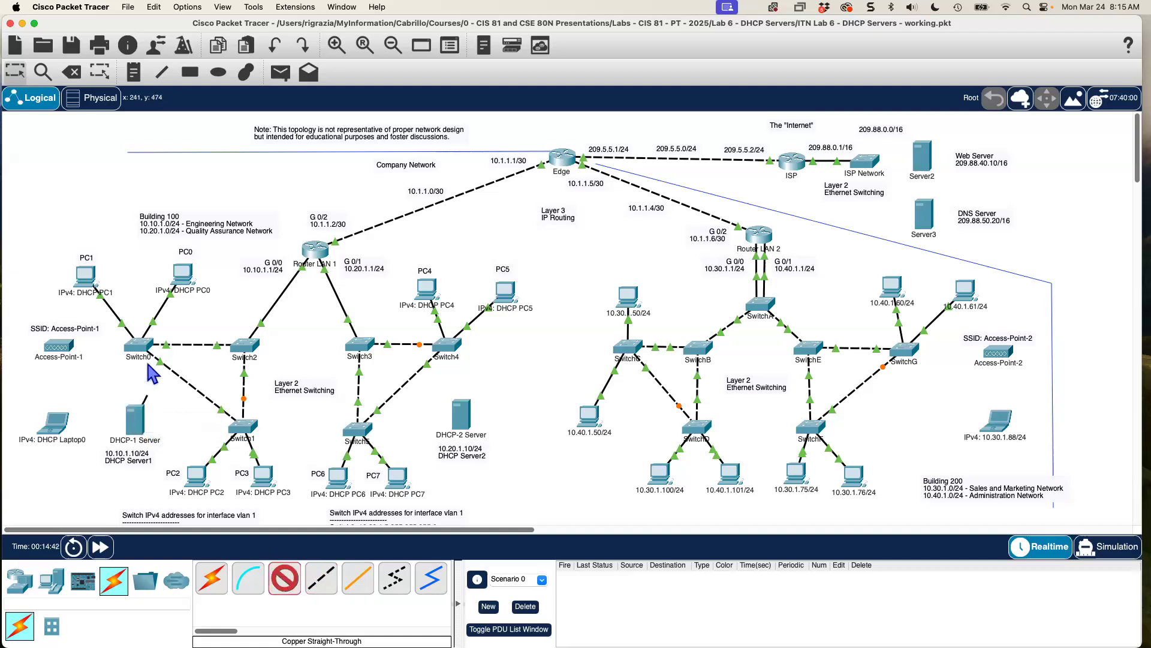
{"action": "left_click", "coordinate": [140, 349]}
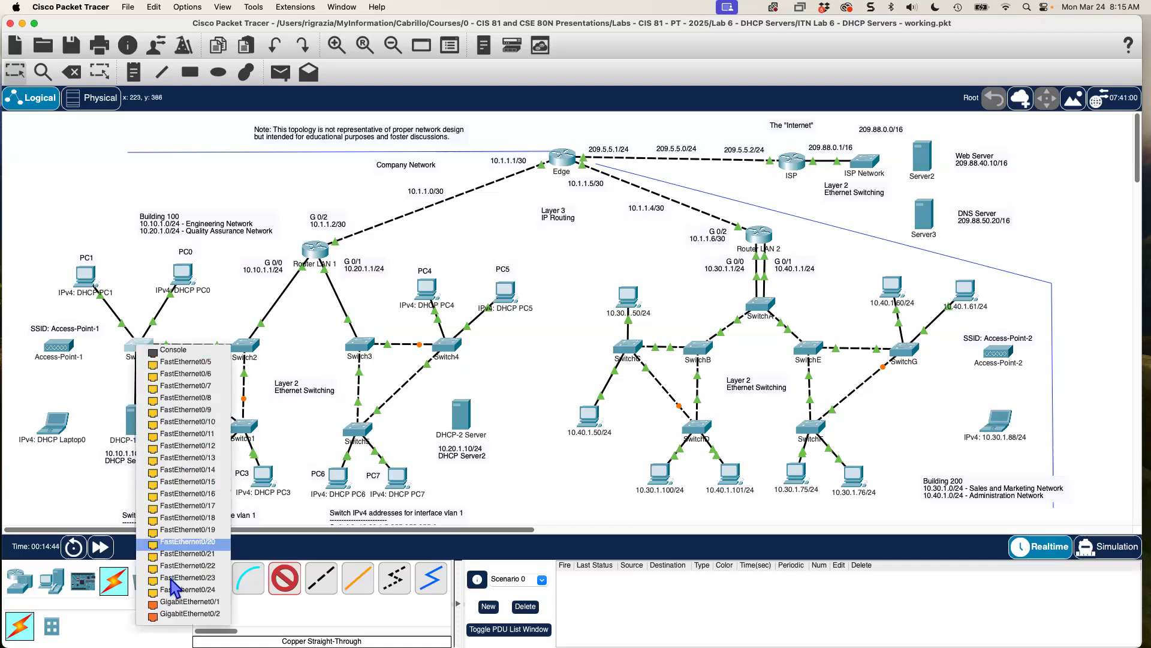
{"action": "left_click", "coordinate": [171, 547]}
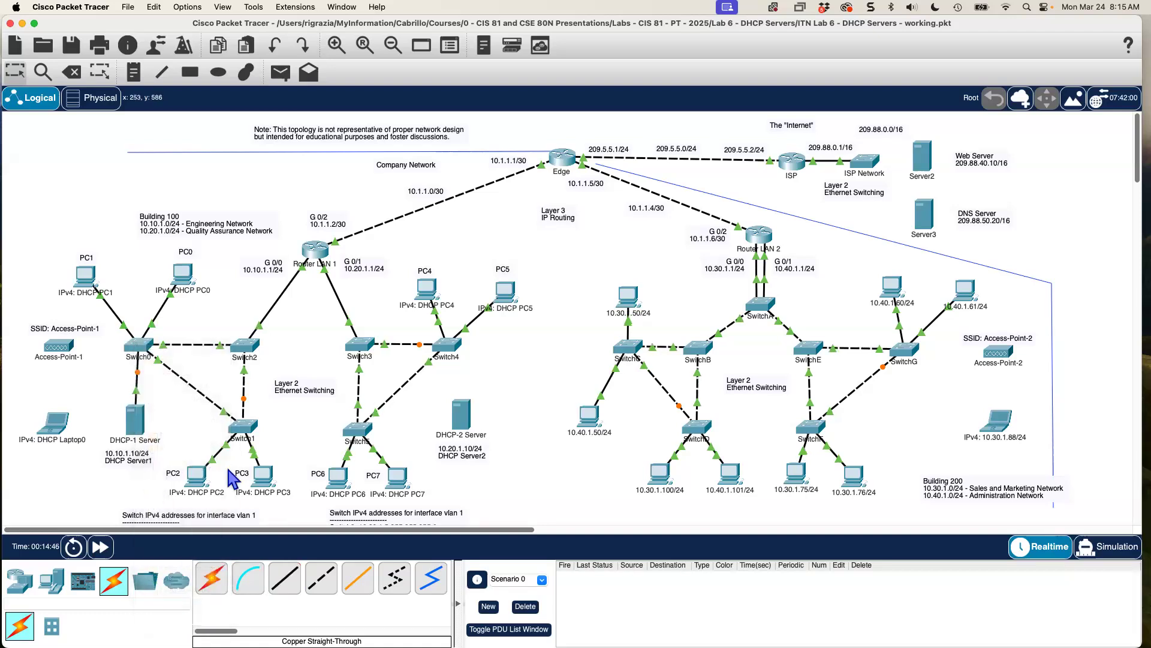
Cable DHCP-2 Server to Switch4's GigabitEthernet0/1, then bring up DHCP-1 Server's window.
{"action": "left_click", "coordinate": [284, 577]}
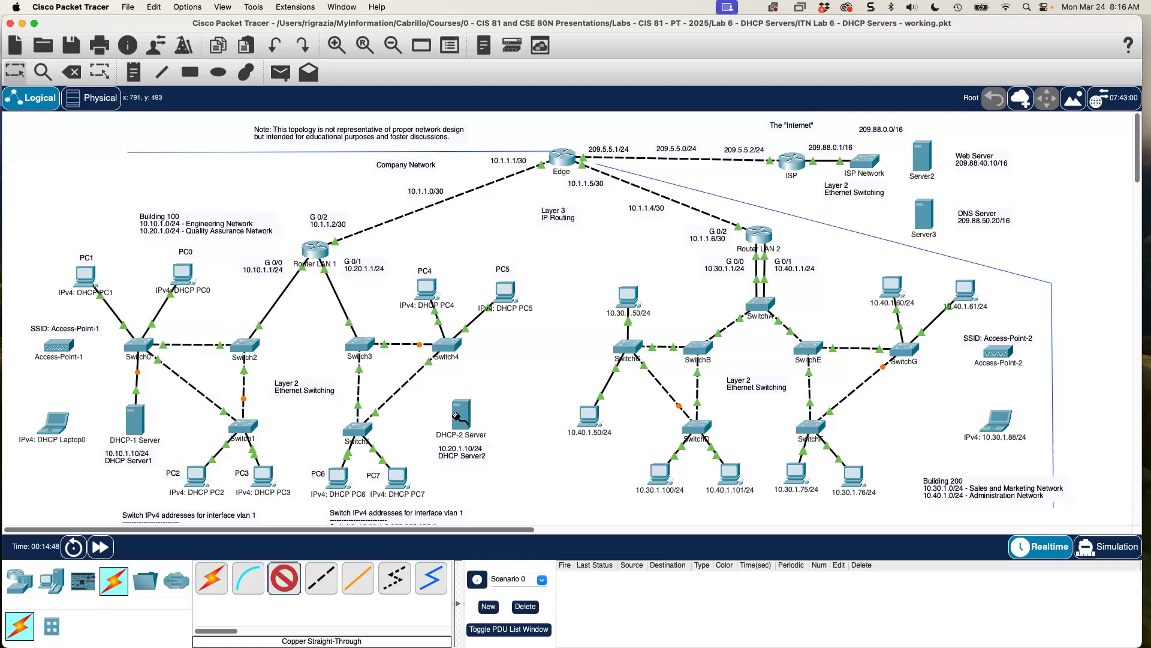
{"action": "left_click", "coordinate": [462, 418]}
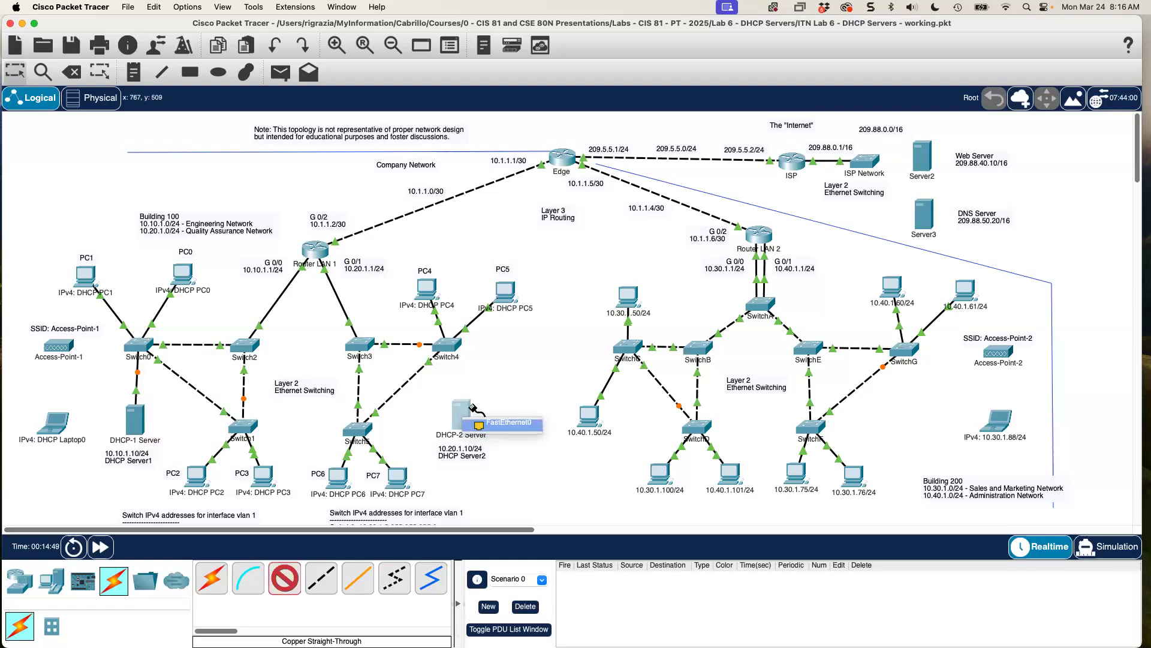
{"action": "left_click", "coordinate": [477, 421]}
{"action": "left_click", "coordinate": [449, 346]}
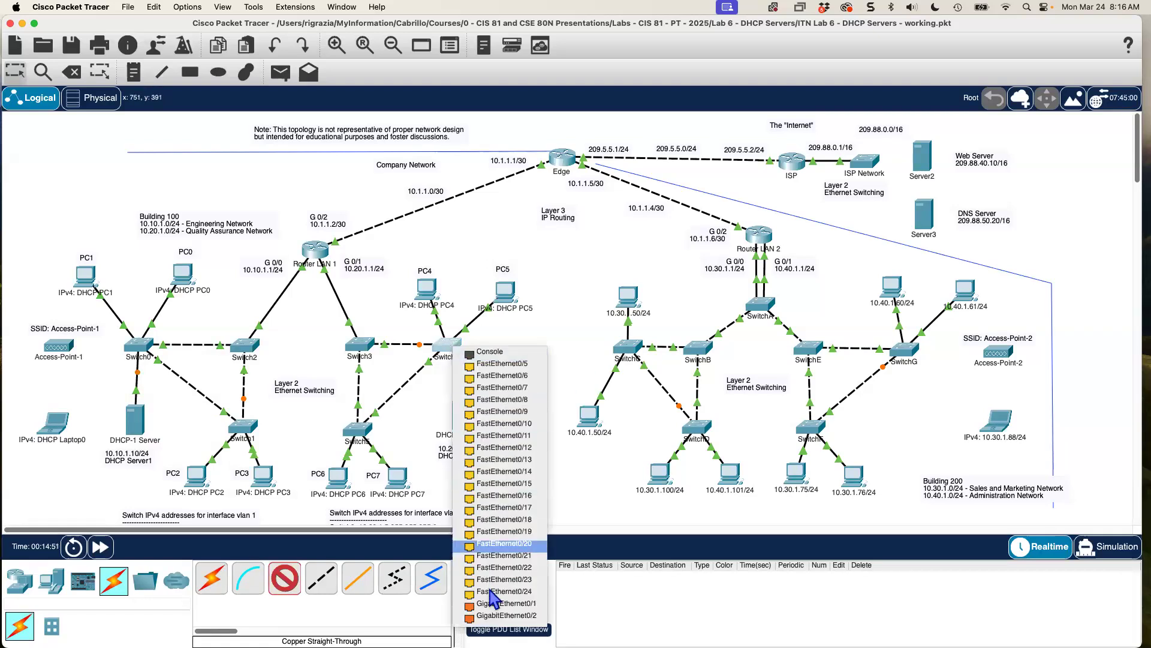
{"action": "left_click", "coordinate": [496, 604]}
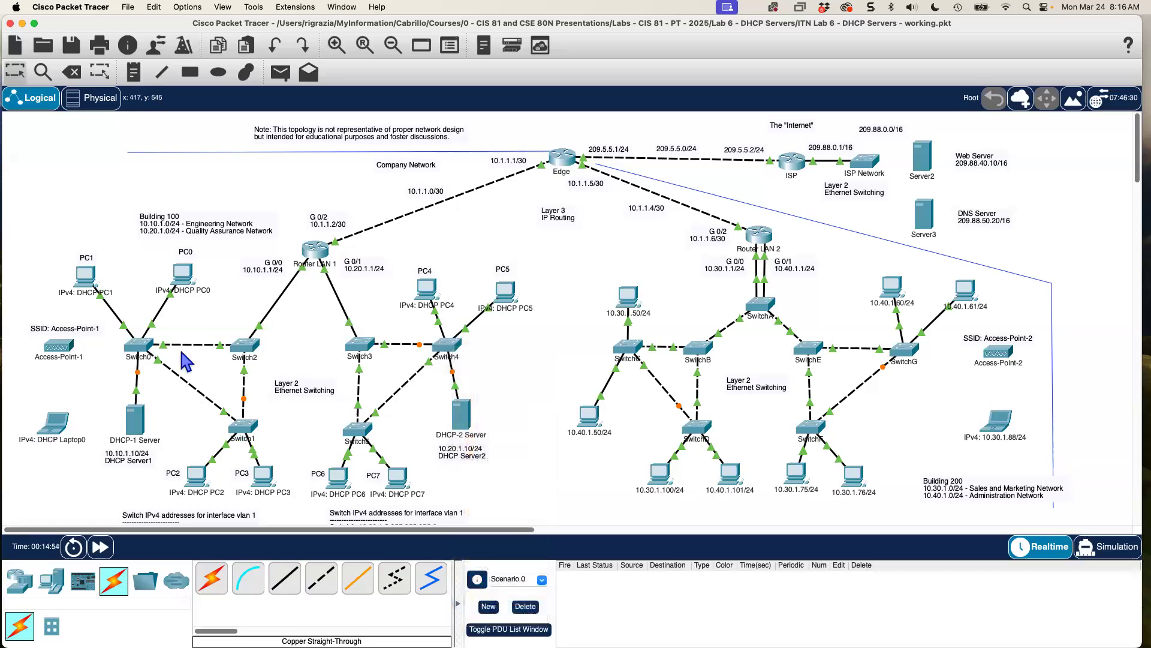
{"action": "left_click", "coordinate": [135, 421]}
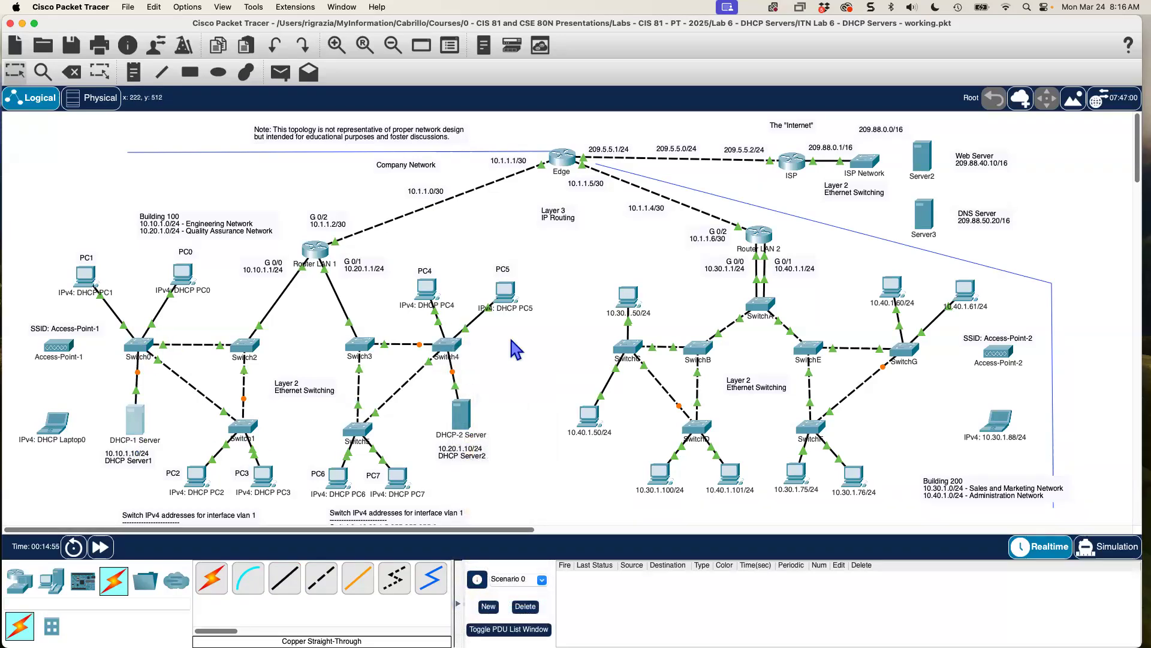
{"action": "left_click_drag", "start_coordinate": [549, 160], "coordinate": [643, 137]}
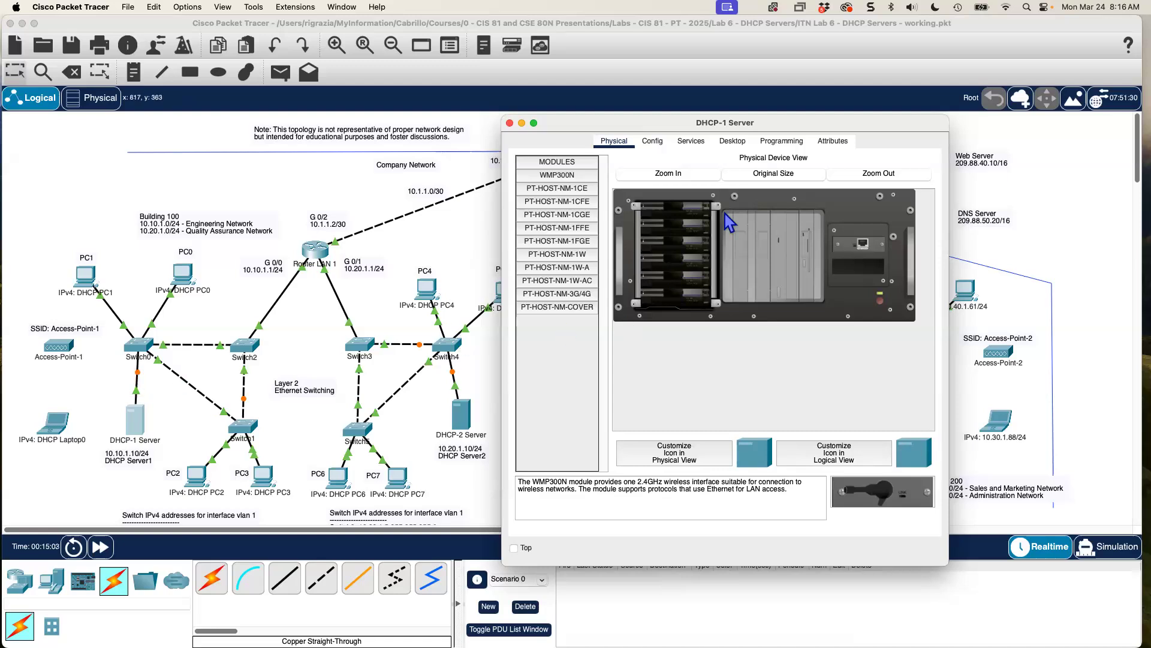
Enter DHCP-1 Server's static FastEthernet0 address on the 10.10.1 network and its subnet mask.
{"action": "left_click", "coordinate": [653, 142]}
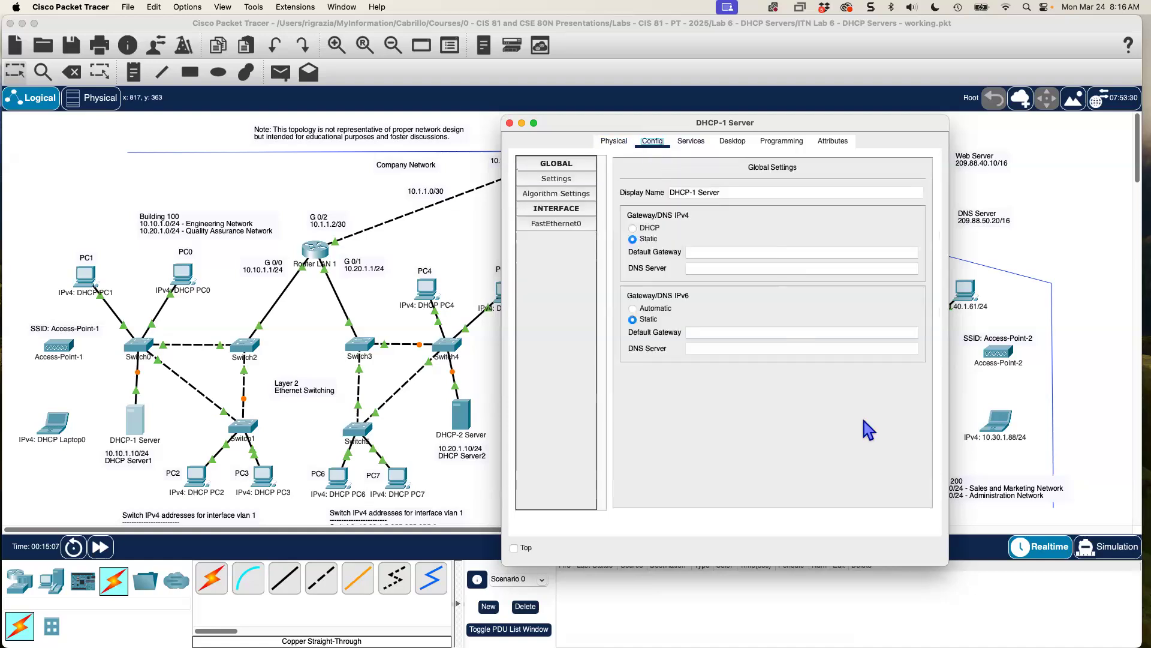
{"action": "left_click", "coordinate": [566, 232]}
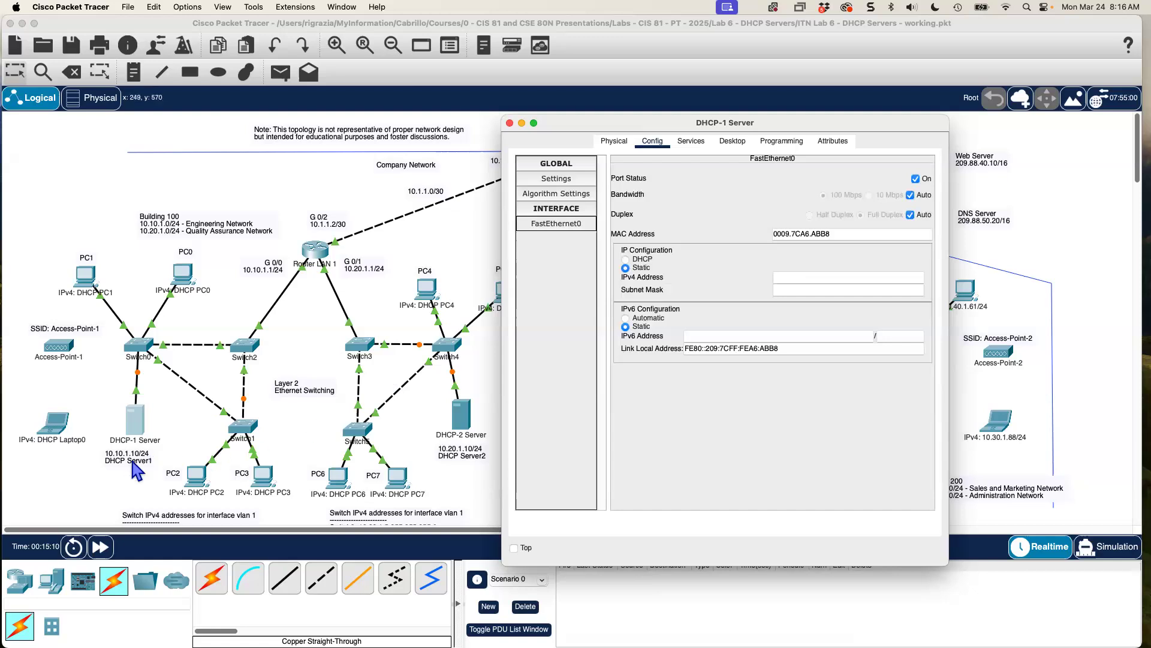
{"action": "left_click", "coordinate": [802, 279]}
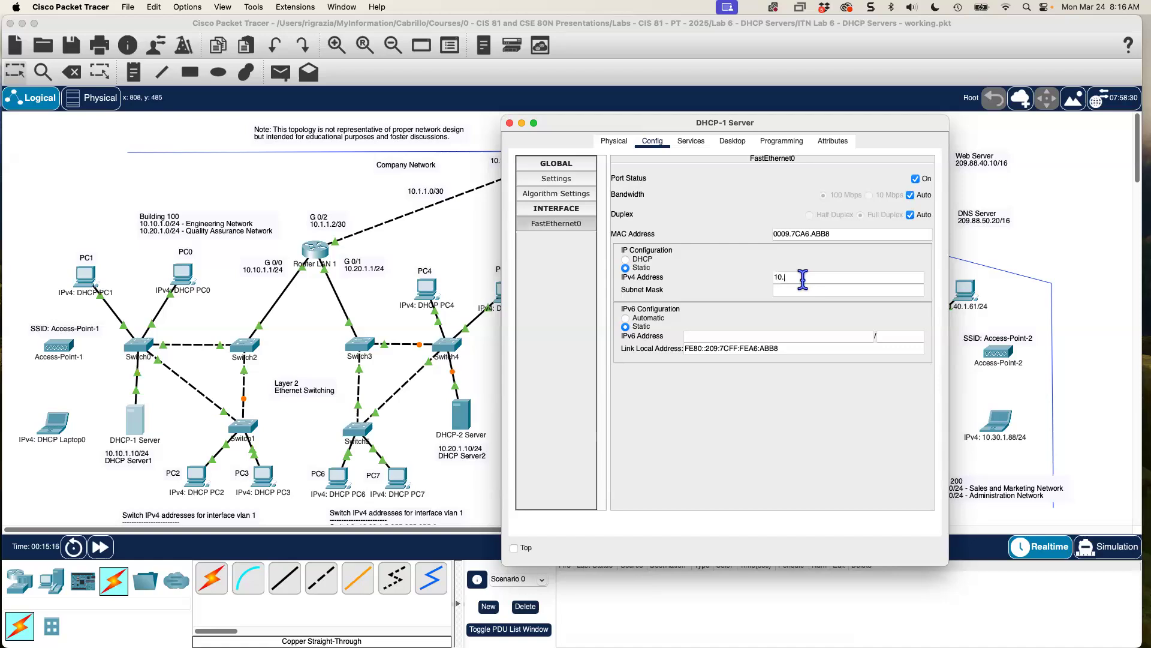
{"action": "type", "text": "10.10.1.10"}
{"action": "left_click", "coordinate": [856, 291]}
{"action": "key", "text": "BackSpace"}
Set DHCP-1 Server's default gateway to 10.10.1.1.
{"action": "left_click", "coordinate": [570, 182]}
{"action": "left_click", "coordinate": [721, 252]}
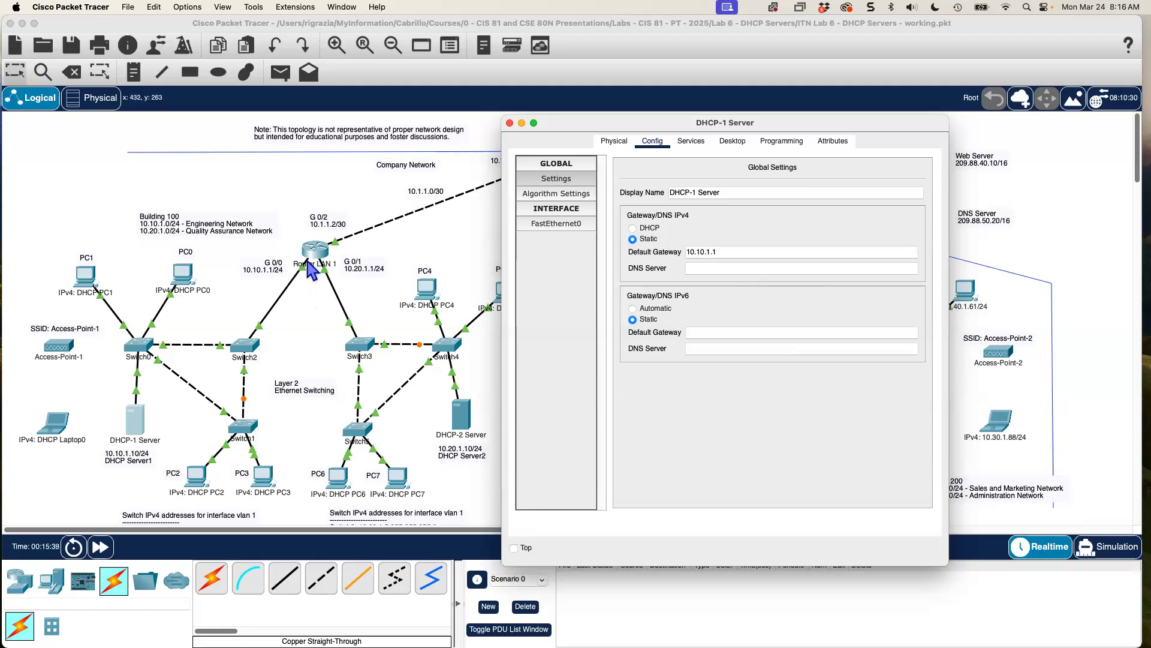
{"action": "left_click", "coordinate": [708, 432]}
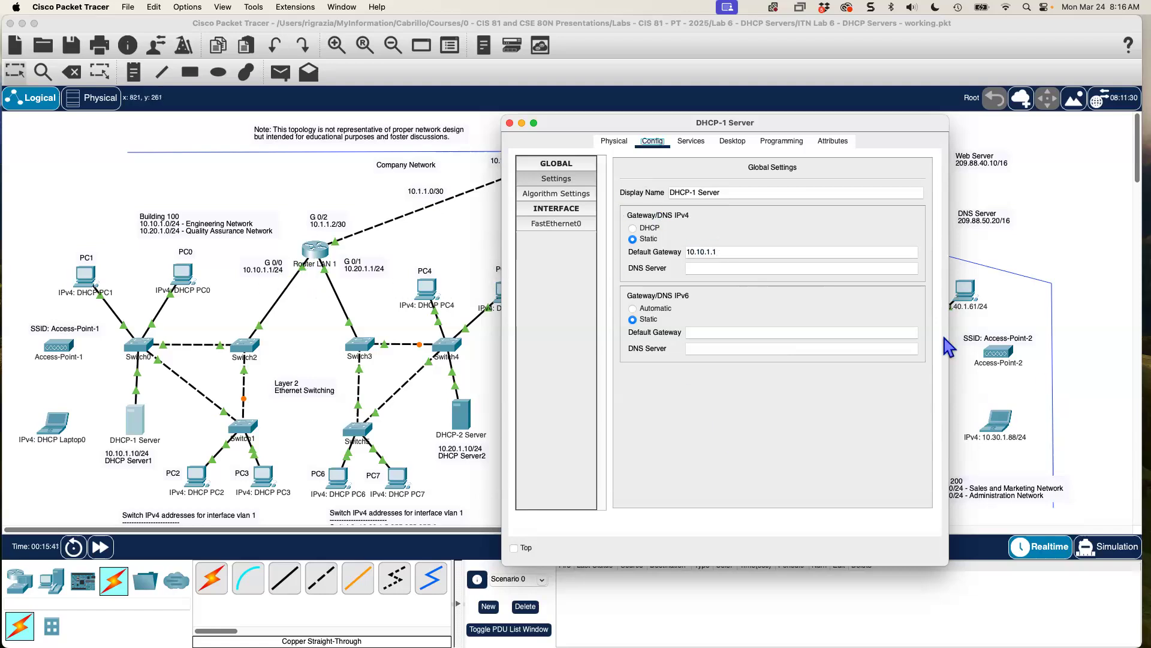
{"action": "left_click", "coordinate": [688, 144]}
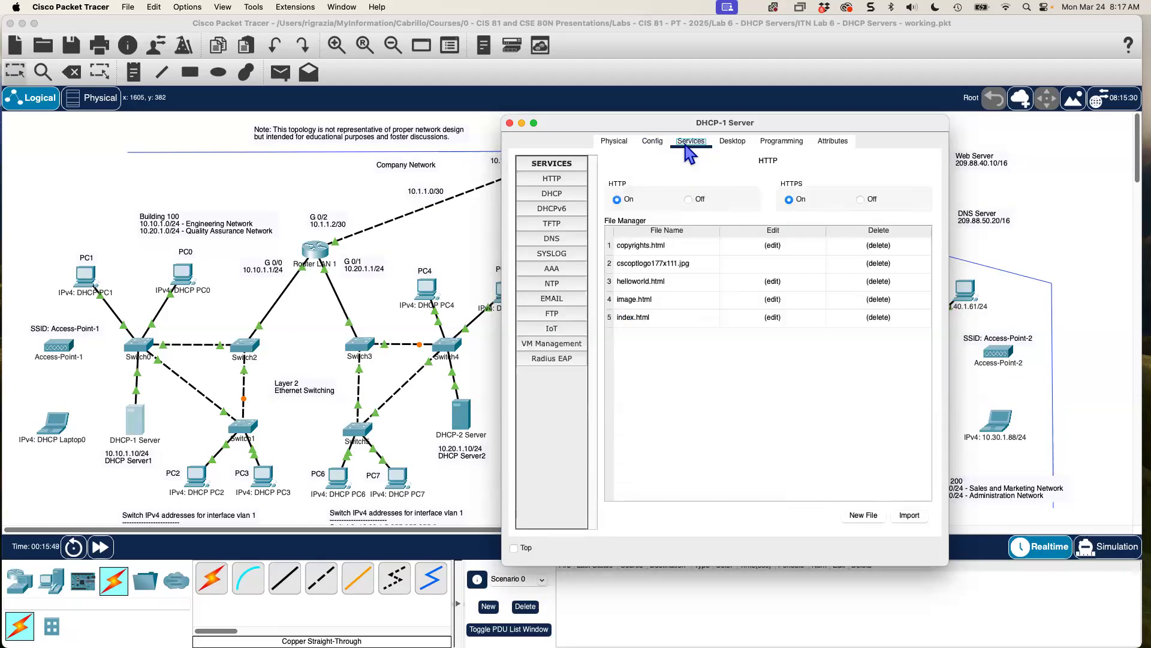
In the DHCP pool, set start address 10.10.1.50 and maximum users 100.
{"action": "left_click", "coordinate": [552, 194]}
{"action": "left_click_drag", "start_coordinate": [947, 565], "coordinate": [1119, 580]}
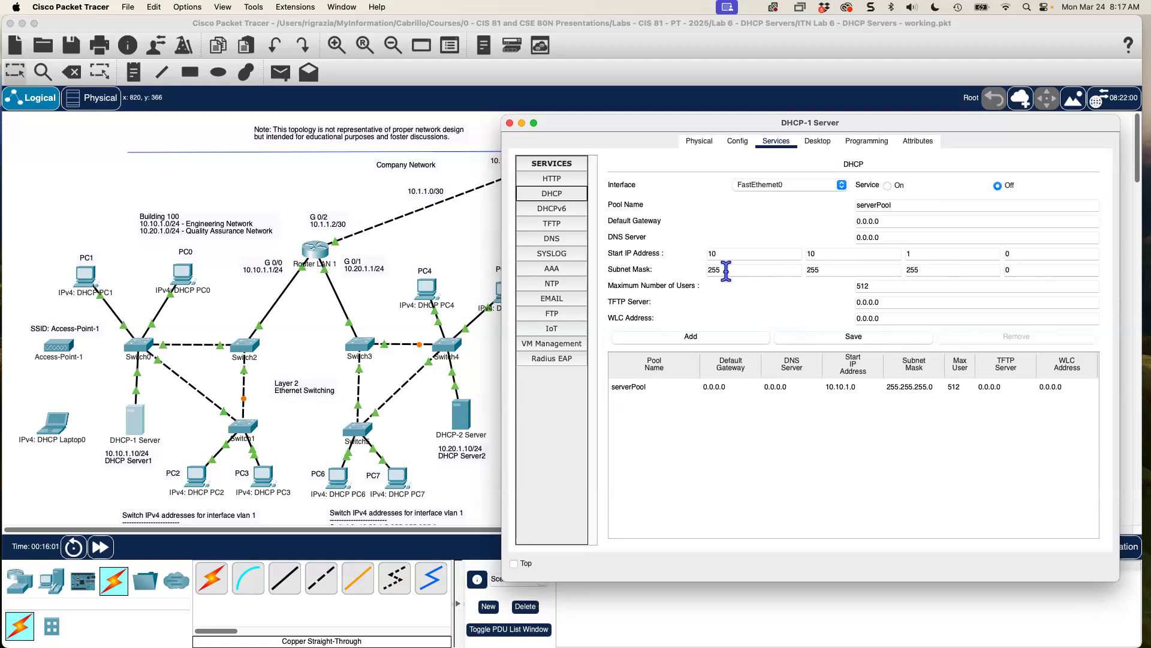
{"action": "left_click", "coordinate": [1020, 254]}
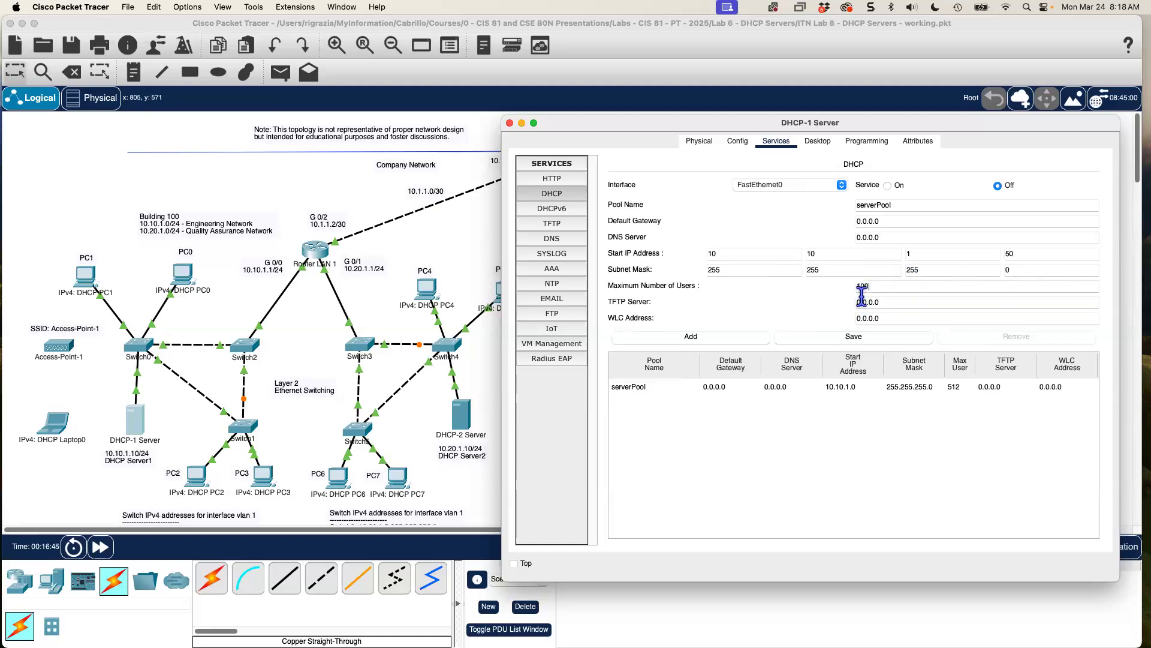
{"action": "left_click", "coordinate": [790, 221]}
Enter pool default gateway 10.10.1.1 and DNS server 209.88.50.20.
{"action": "double_click", "coordinate": [852, 221]}
{"action": "type", "text": "10"}
{"action": "left_click_drag", "start_coordinate": [723, 128], "coordinate": [462, 127]}
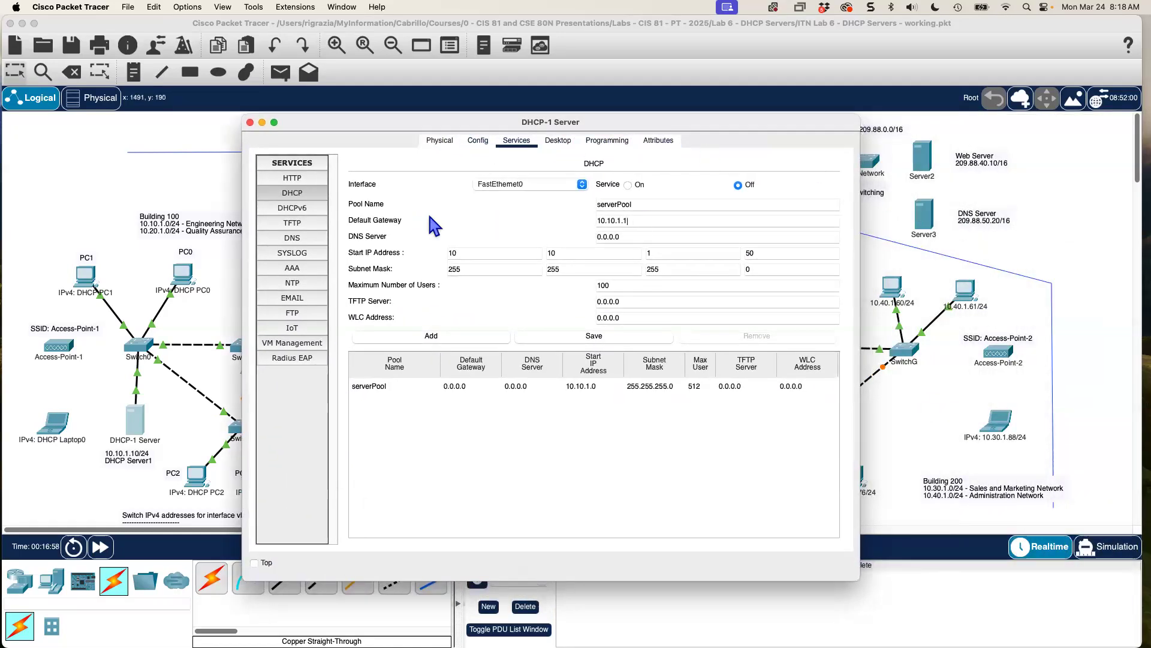
{"action": "left_click", "coordinate": [625, 236]}
{"action": "double_click", "coordinate": [592, 235]}
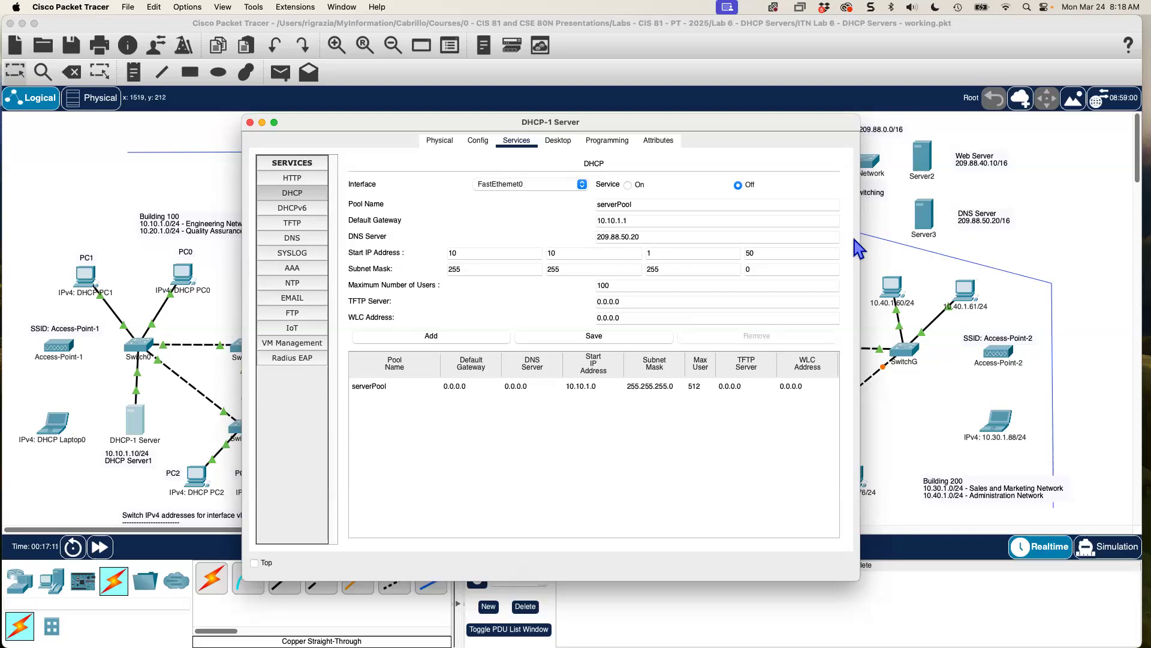
{"action": "left_click_drag", "start_coordinate": [418, 126], "coordinate": [599, 109]}
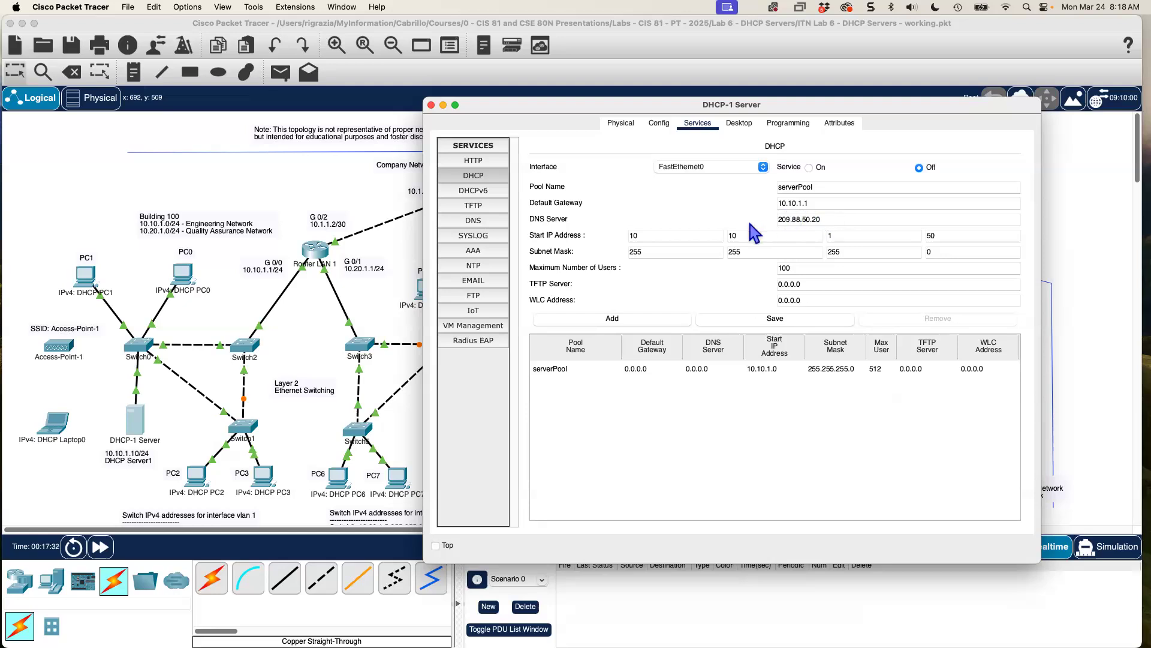
Switch the DHCP service On and save serverPool with the new values.
{"action": "left_click", "coordinate": [708, 213]}
{"action": "left_click", "coordinate": [810, 168]}
{"action": "left_click", "coordinate": [763, 322]}
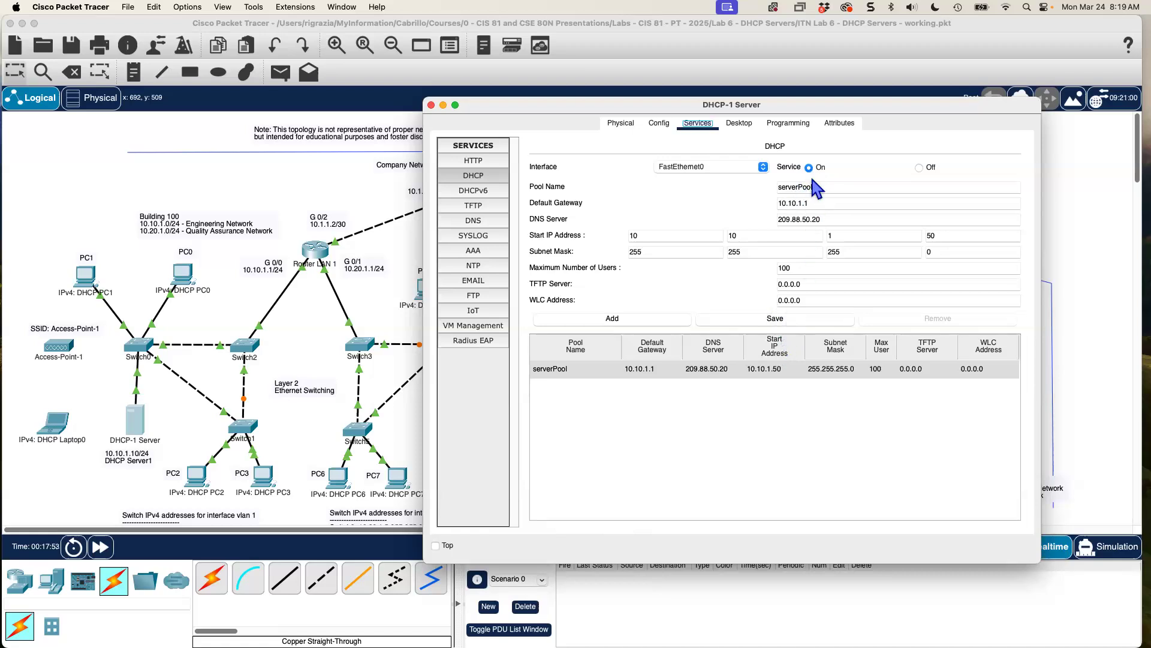
Set PC0 to get its gateway and DNS by DHCP and check its FastEthernet0 settings.
{"action": "left_click", "coordinate": [431, 105]}
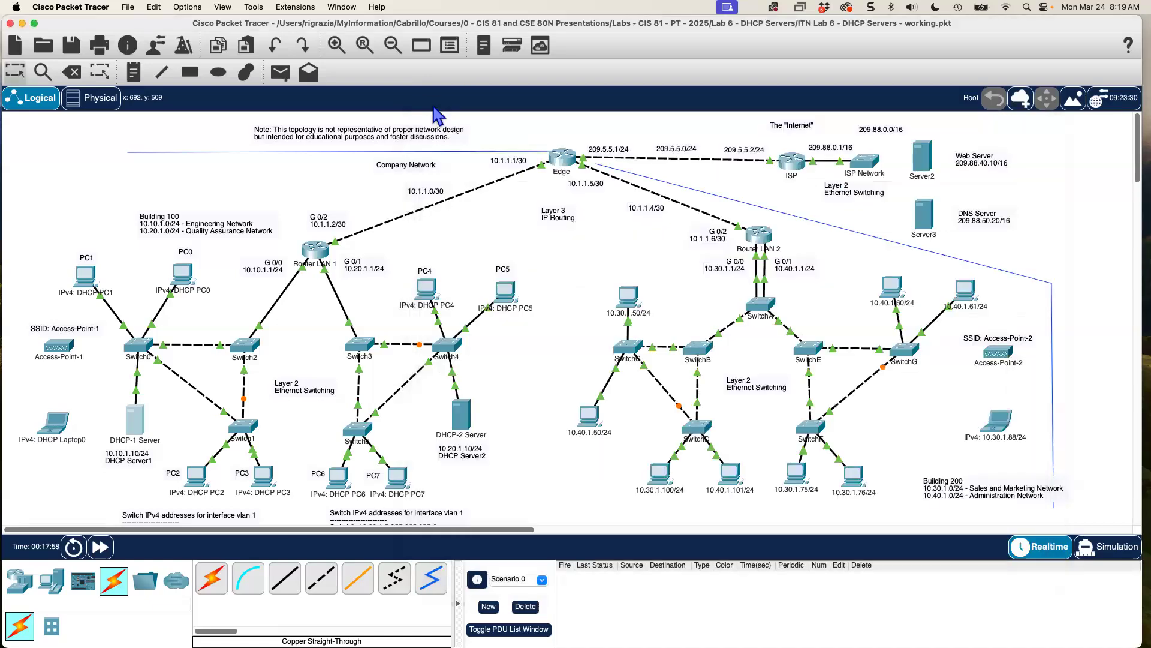
{"action": "left_click", "coordinate": [184, 276]}
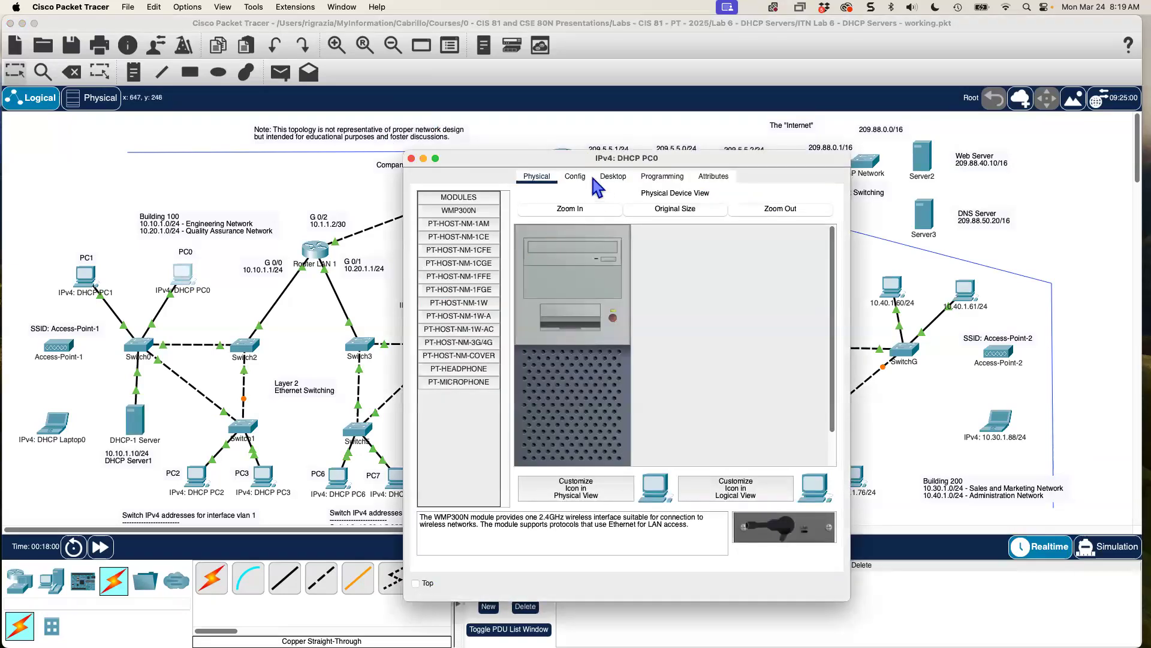
{"action": "left_click", "coordinate": [581, 179]}
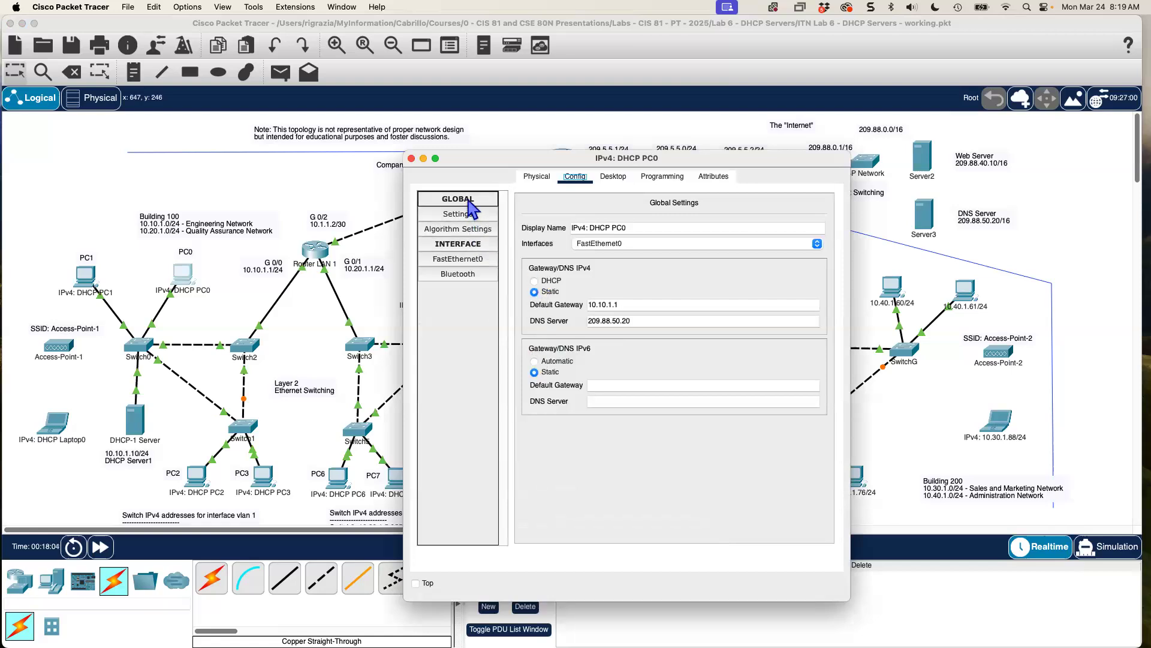
{"action": "left_click", "coordinate": [534, 281]}
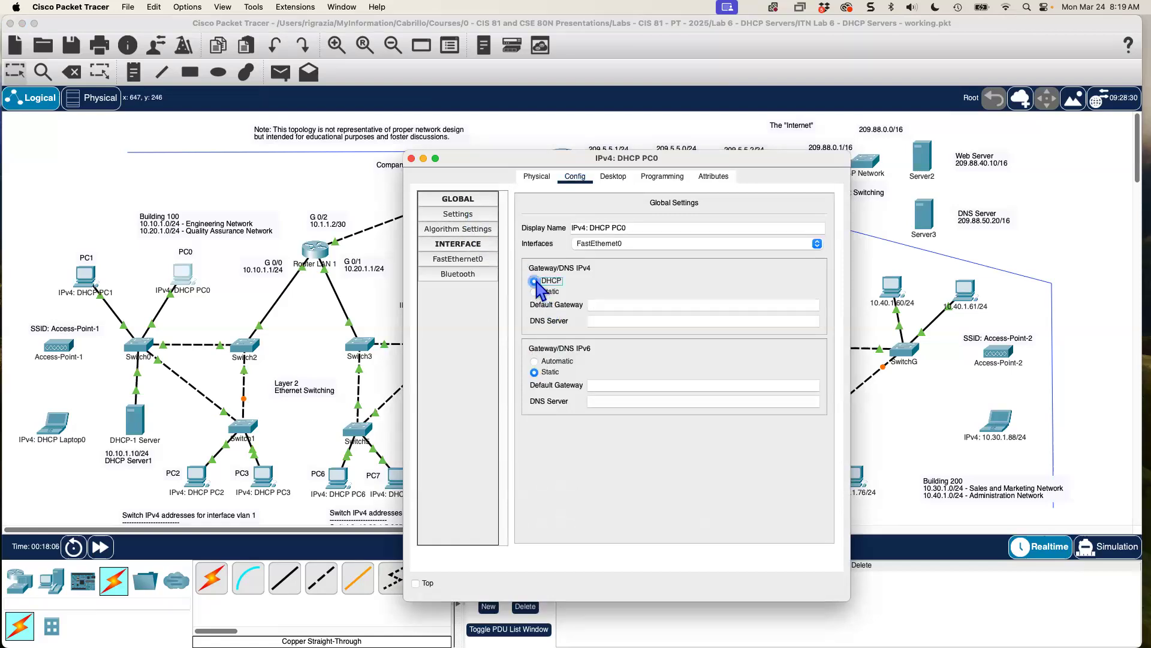
{"action": "left_click", "coordinate": [466, 261]}
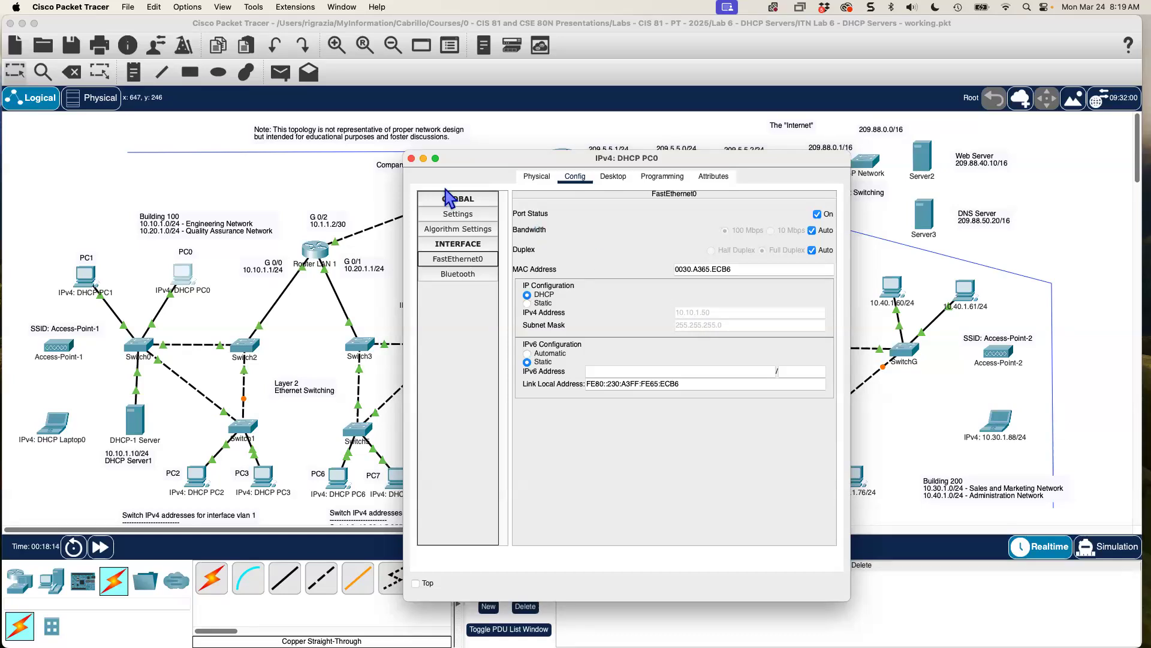
{"action": "left_click", "coordinate": [411, 159]}
Switch PC1's FastEthernet0 to obtain its IPv4 address by DHCP.
{"action": "left_click", "coordinate": [87, 277]}
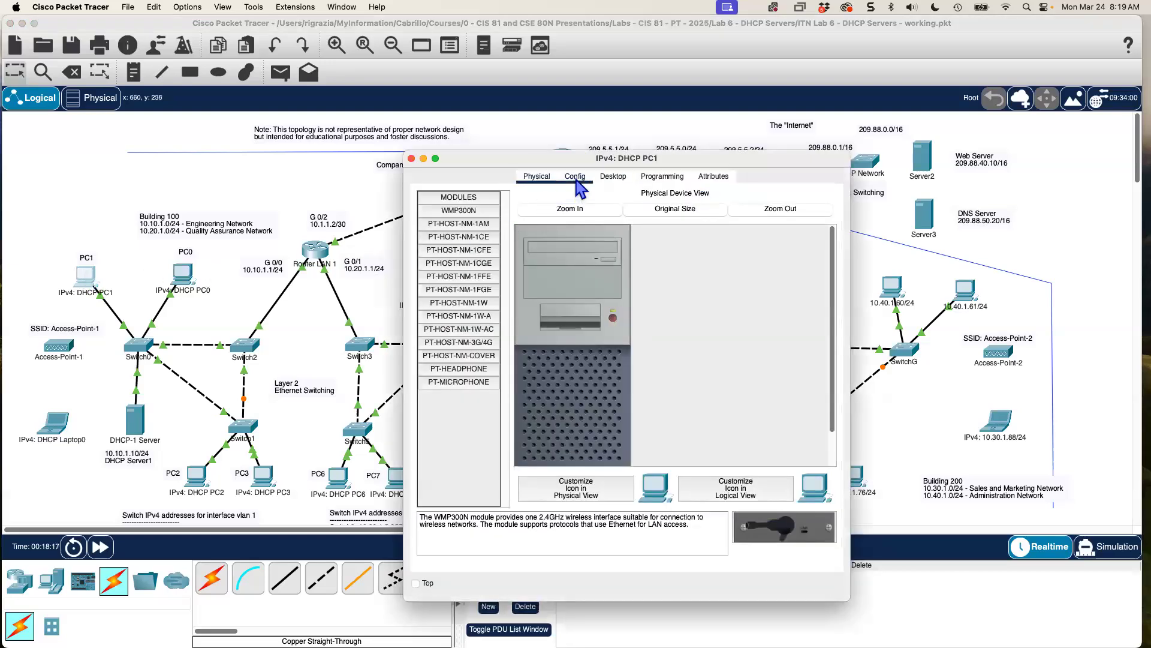
{"action": "left_click", "coordinate": [577, 180]}
{"action": "left_click", "coordinate": [455, 259]}
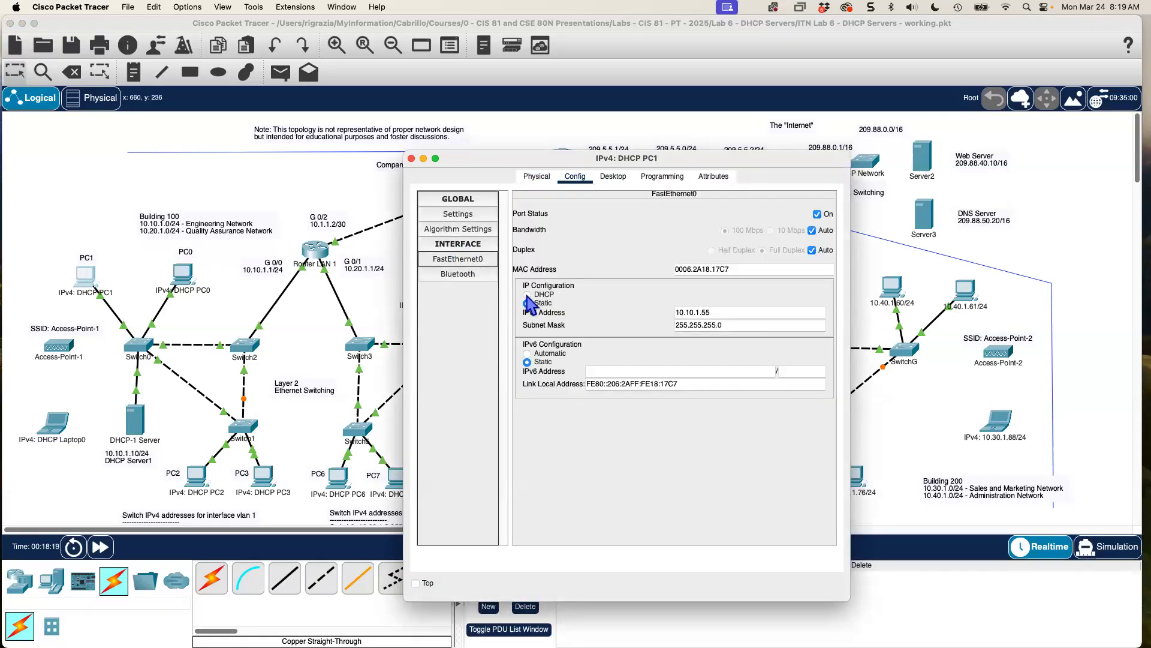
{"action": "left_click", "coordinate": [528, 297]}
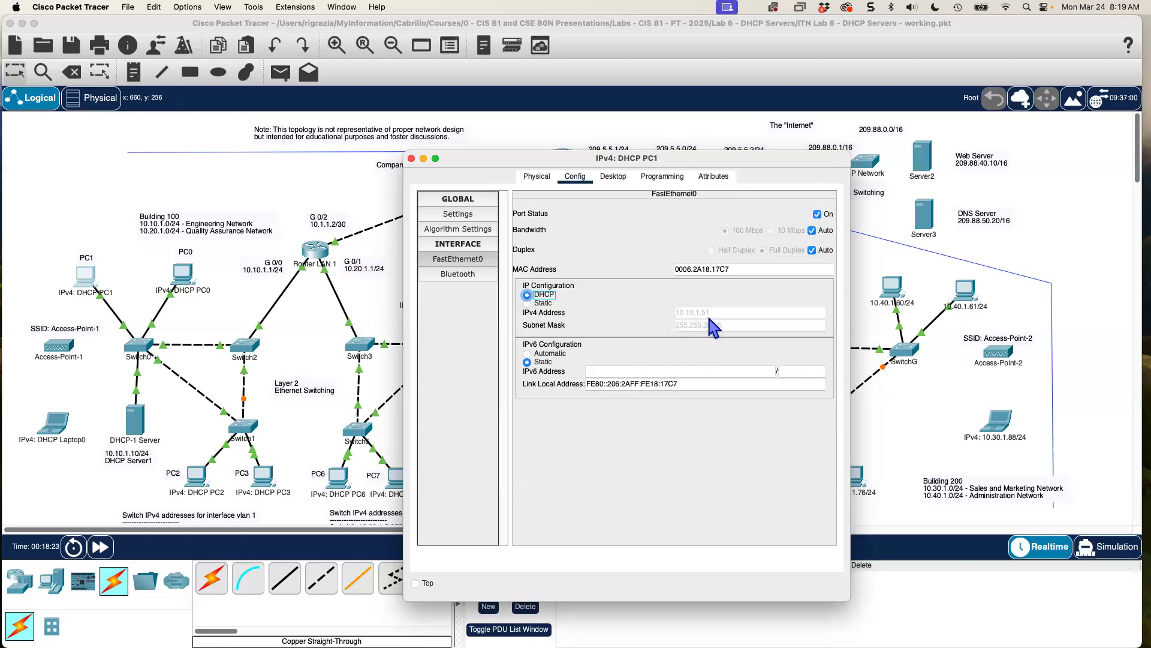
{"action": "left_click", "coordinate": [411, 159]}
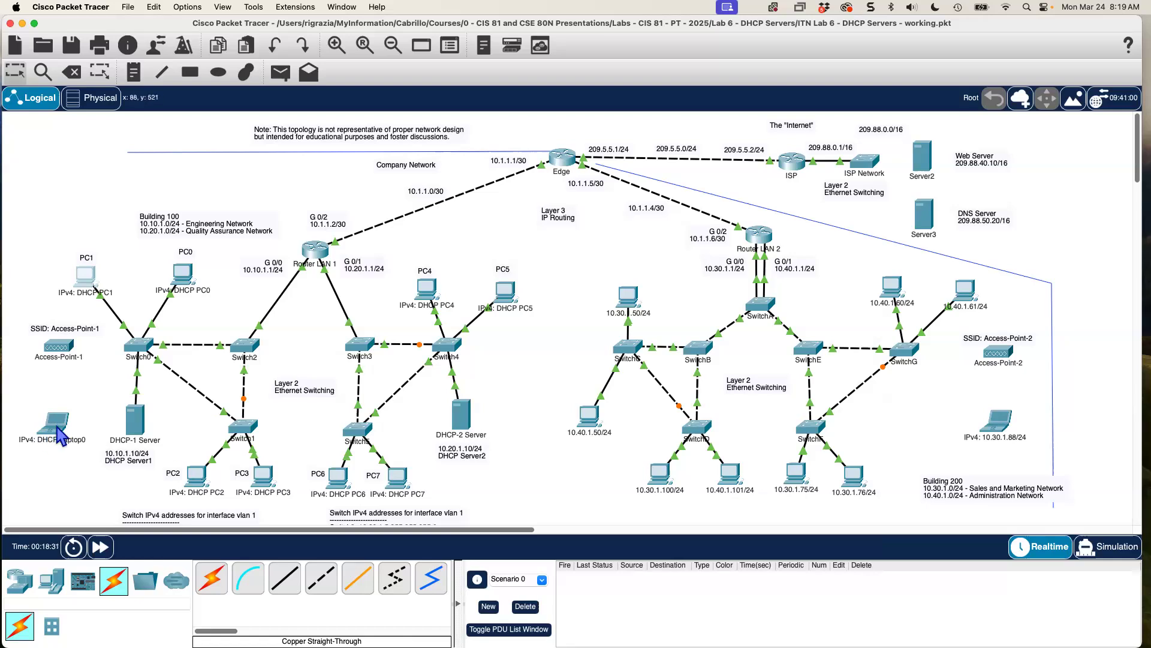
Set PC2 to get its default gateway and DNS server by DHCP.
{"action": "left_click", "coordinate": [196, 479]}
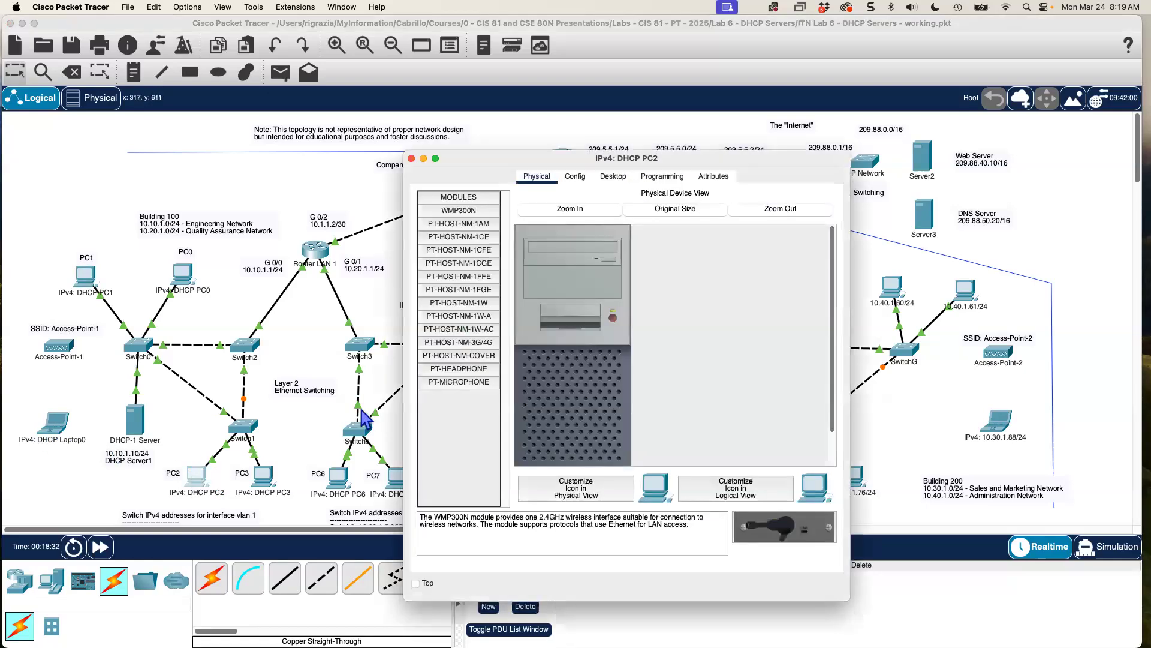
{"action": "left_click", "coordinate": [576, 181]}
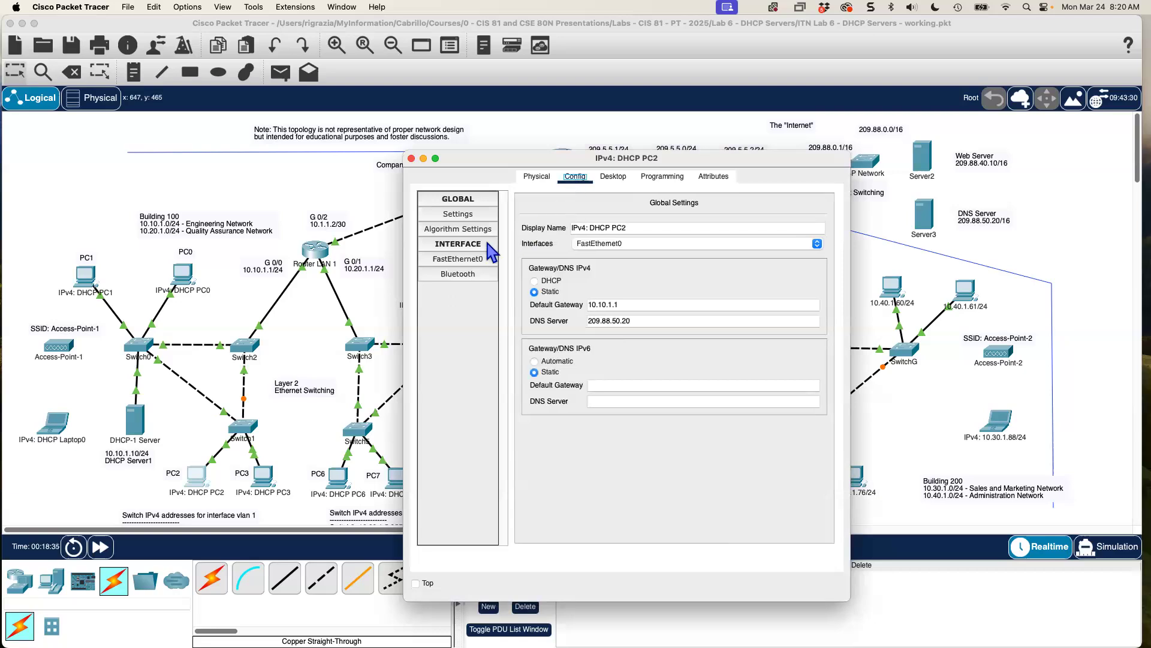
{"action": "left_click", "coordinate": [535, 280]}
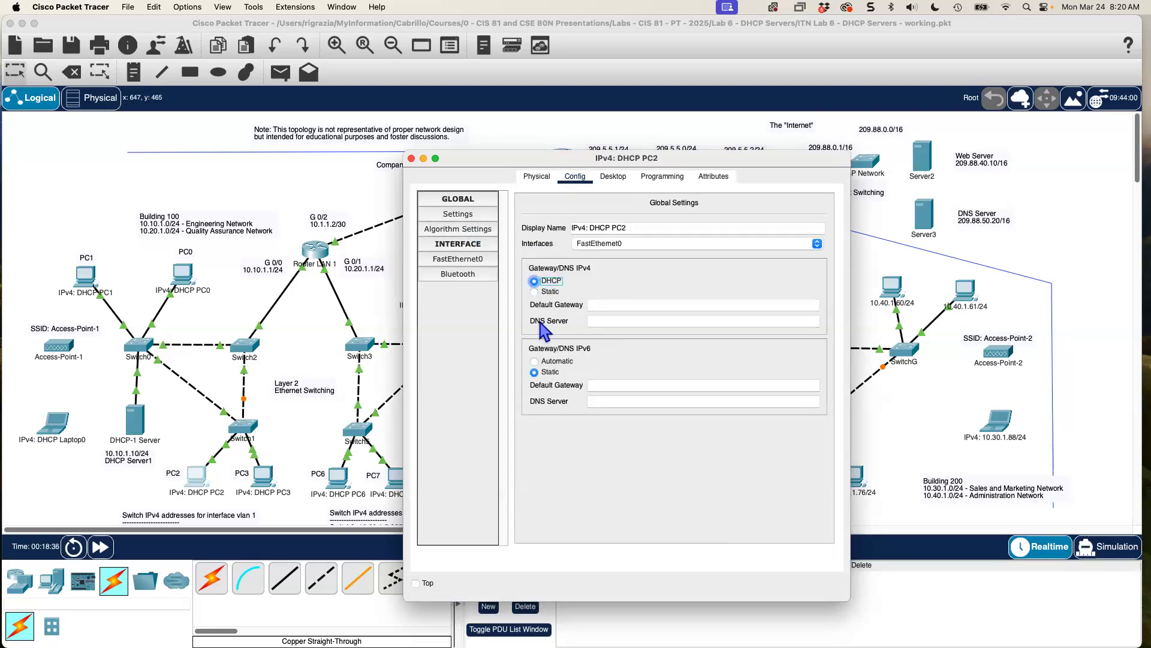
{"action": "left_click", "coordinate": [411, 158]}
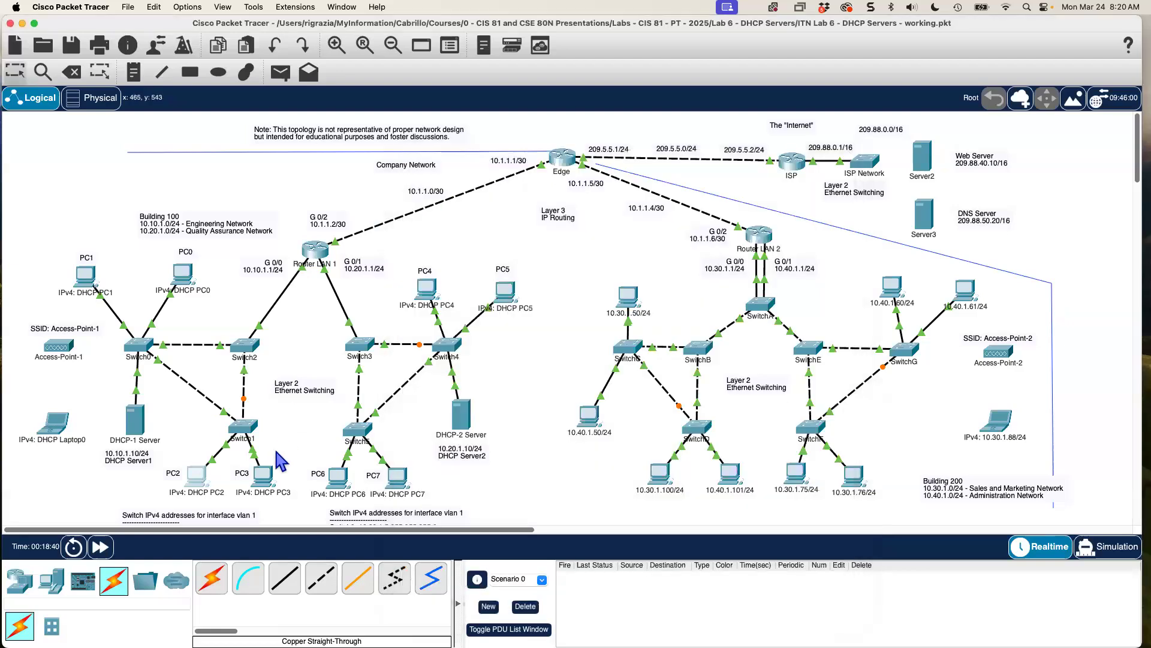
Set PC3 to DHCP gateway and DNS, confirming its FastEthernet0 address settings.
{"action": "left_click", "coordinate": [263, 476]}
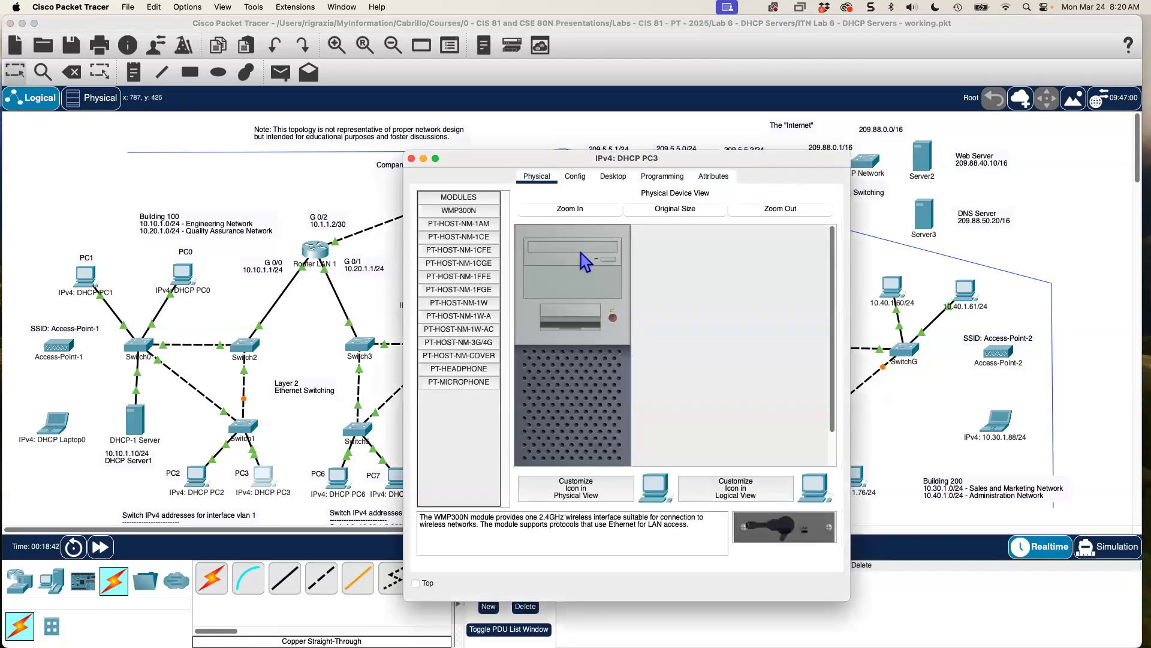
{"action": "left_click", "coordinate": [574, 180]}
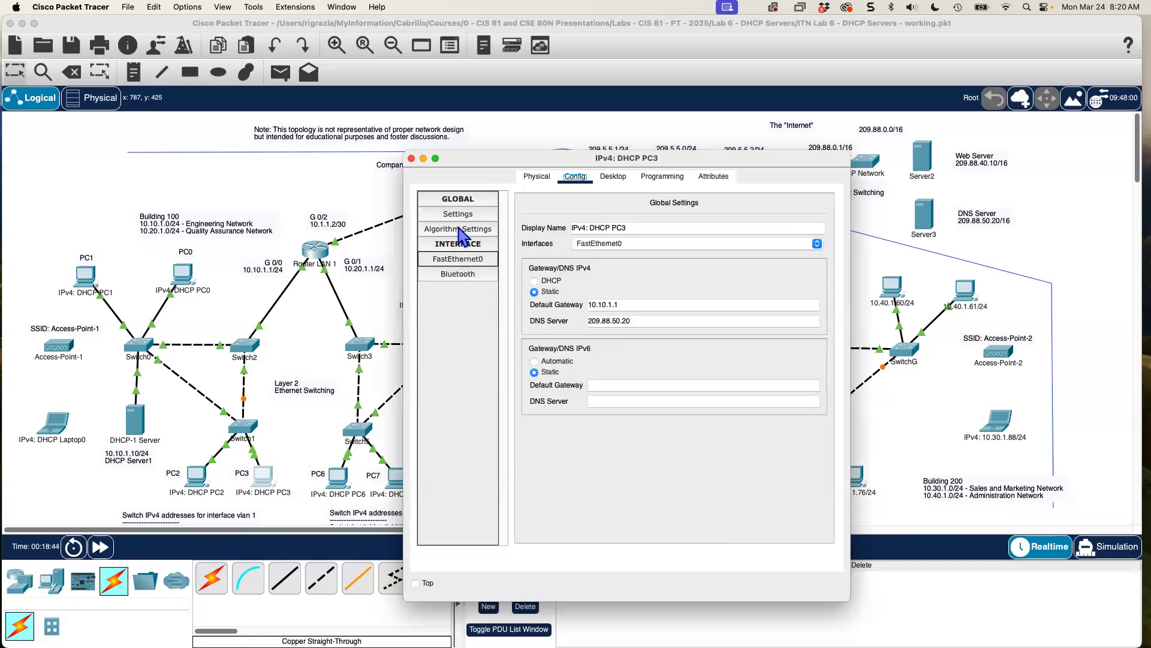
{"action": "left_click", "coordinate": [534, 281]}
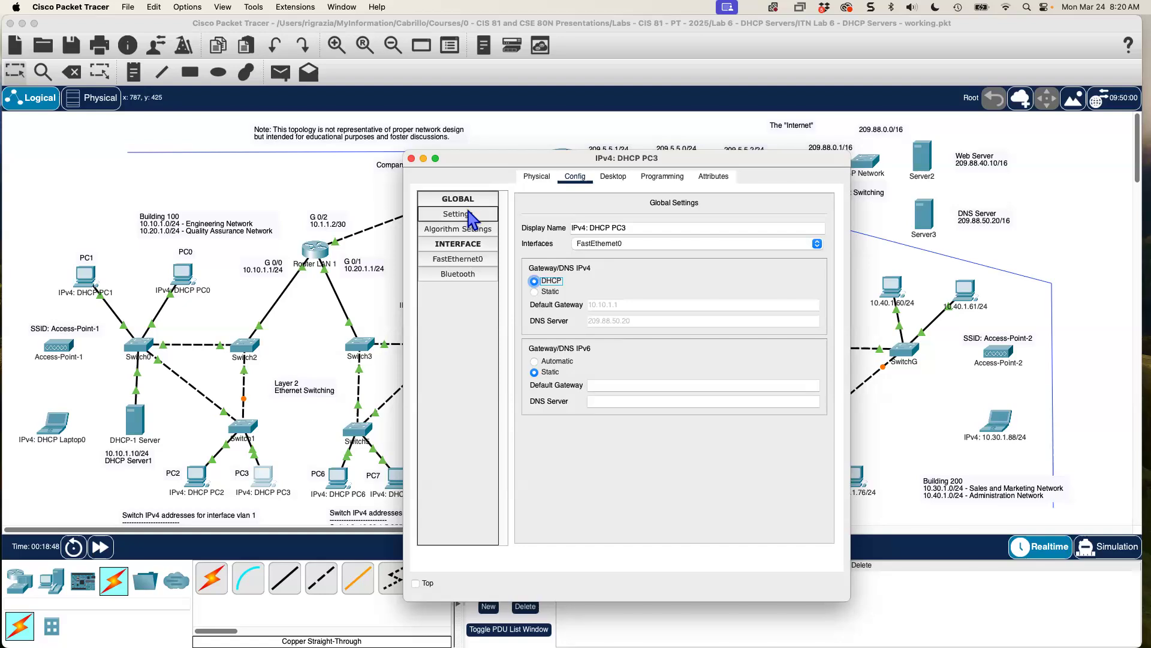
{"action": "left_click", "coordinate": [466, 264]}
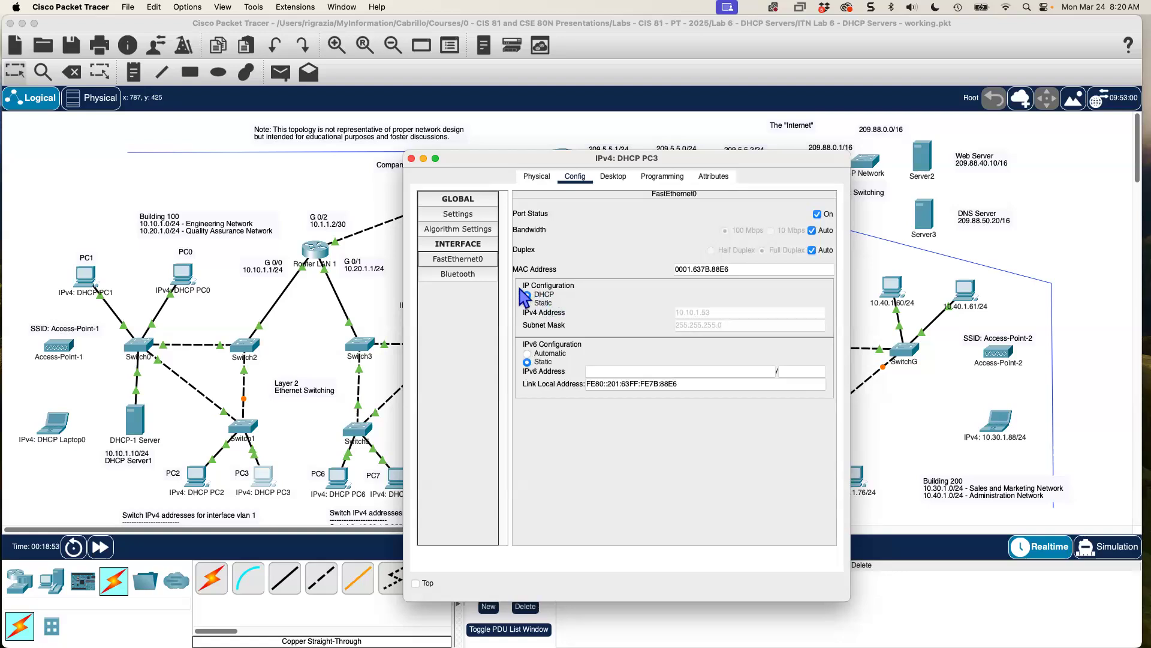
{"action": "left_click", "coordinate": [411, 159]}
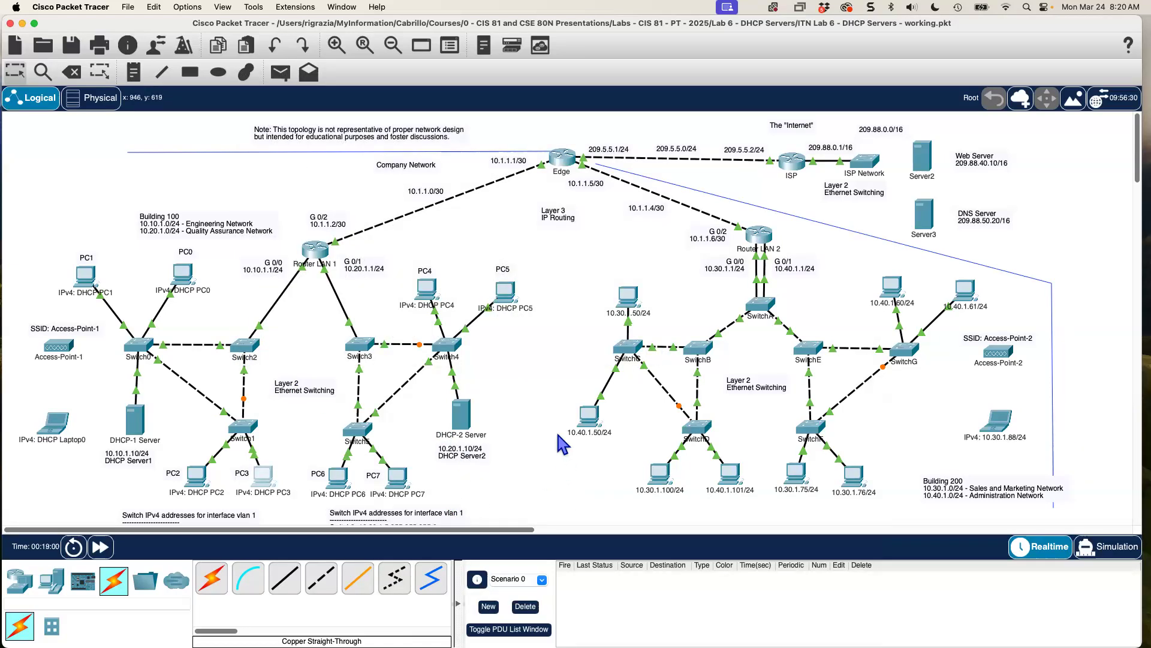
Bring up DHCP-2 Server's DHCP service page in an enlarged window.
{"action": "left_click", "coordinate": [463, 414]}
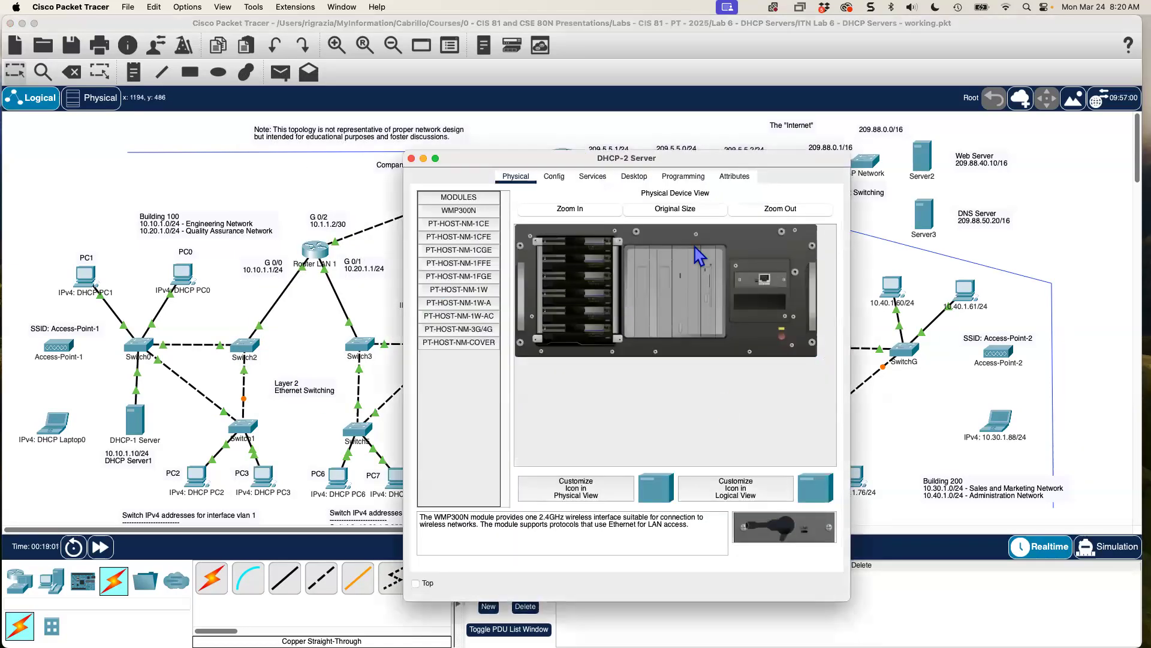
{"action": "left_click_drag", "start_coordinate": [662, 151], "coordinate": [833, 139]}
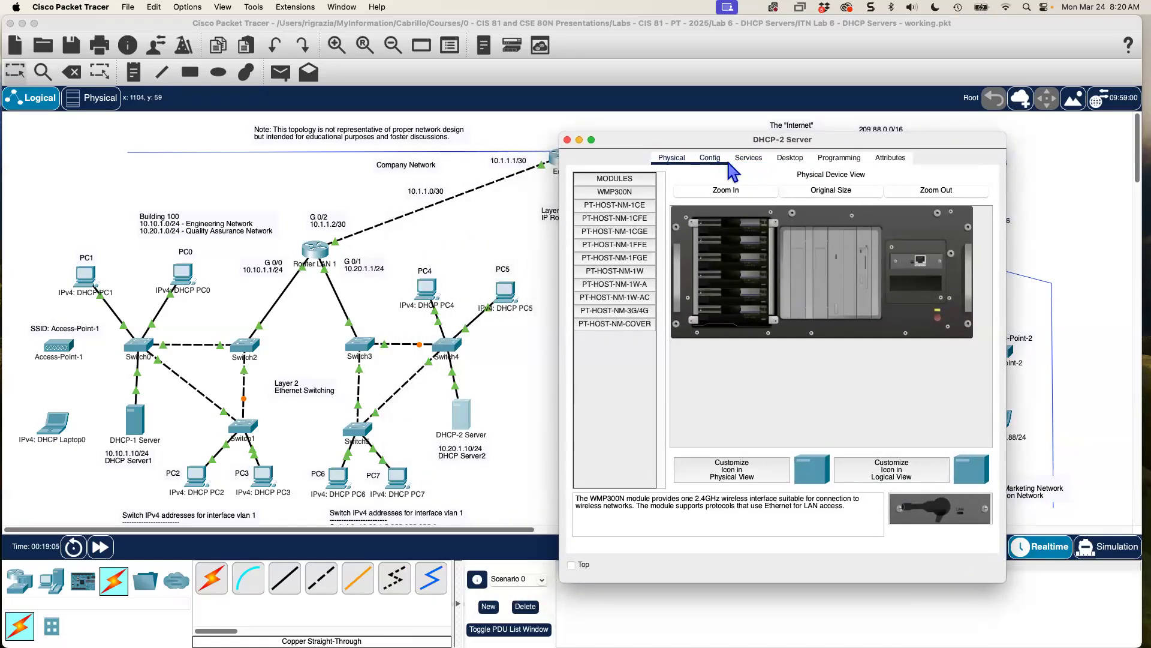
{"action": "left_click", "coordinate": [747, 158]}
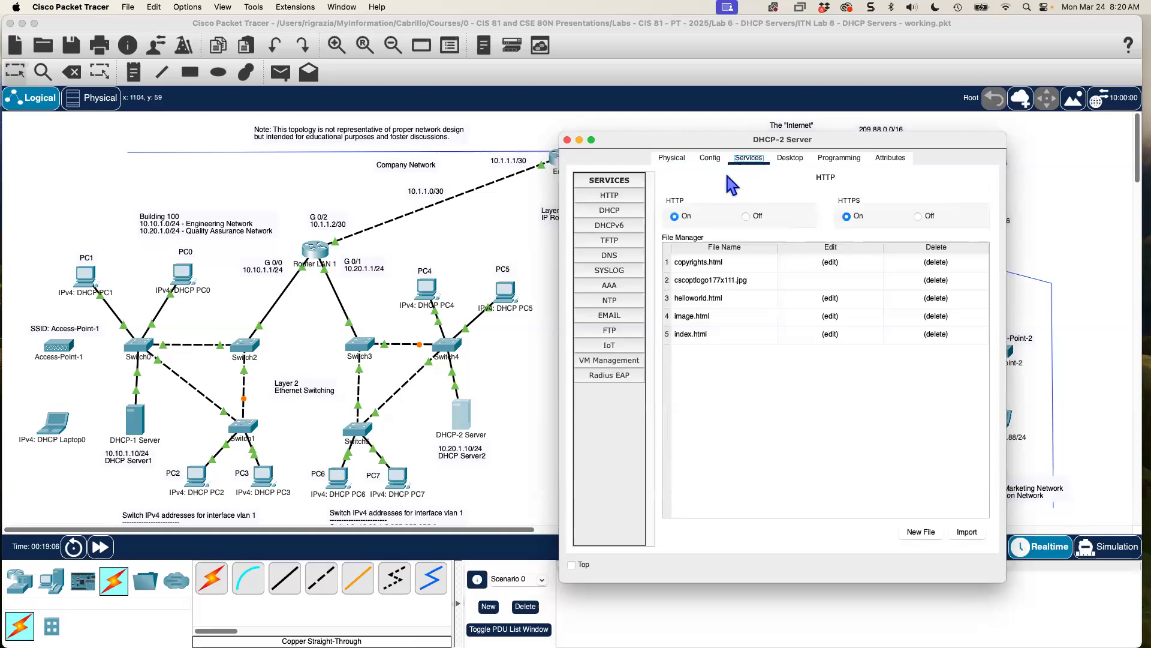
{"action": "left_click", "coordinate": [605, 211]}
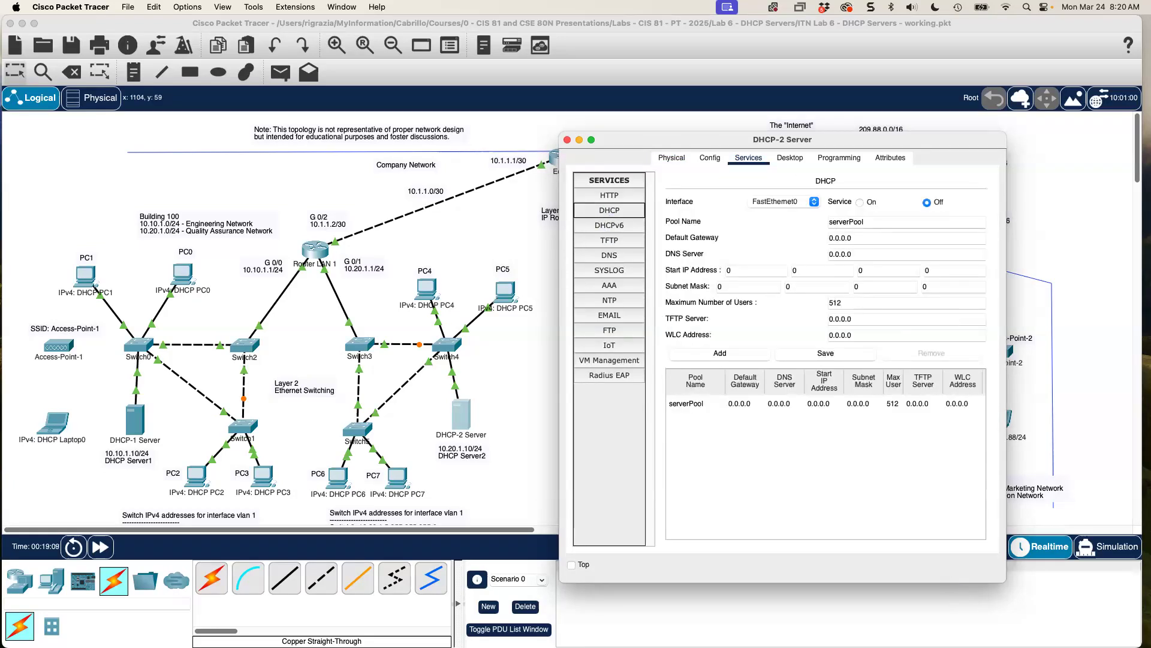
{"action": "left_click_drag", "start_coordinate": [1005, 581], "coordinate": [1109, 601]}
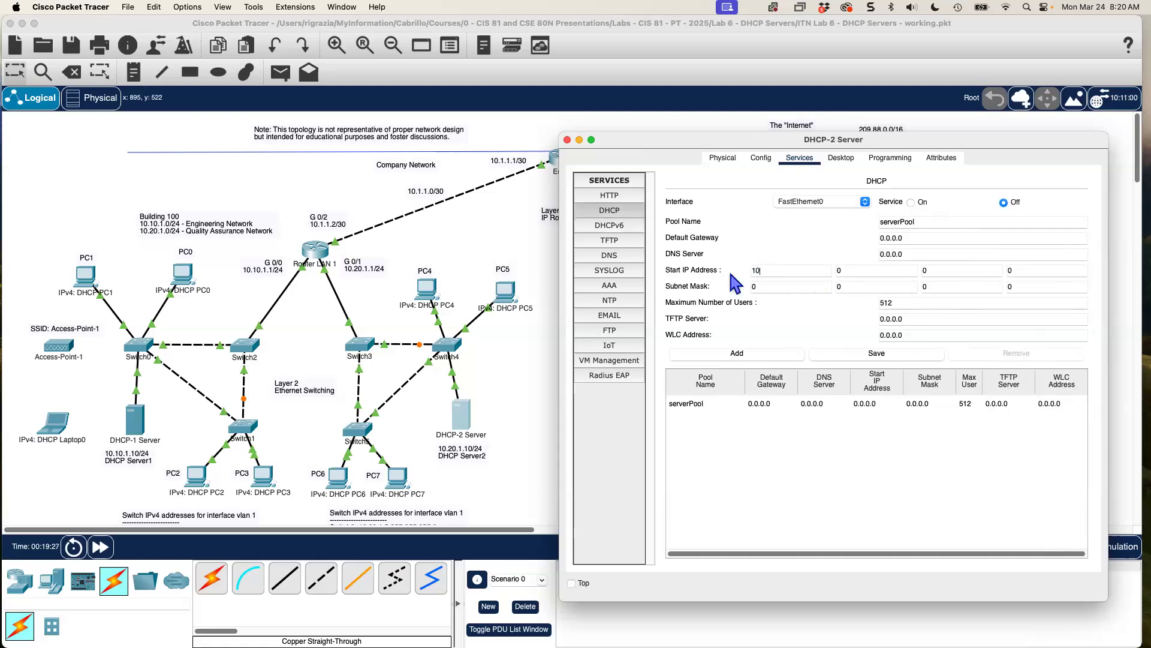
Enter pool start address 10.20.1.50 and subnet mask 255.255.255.0.
{"action": "left_click", "coordinate": [856, 269]}
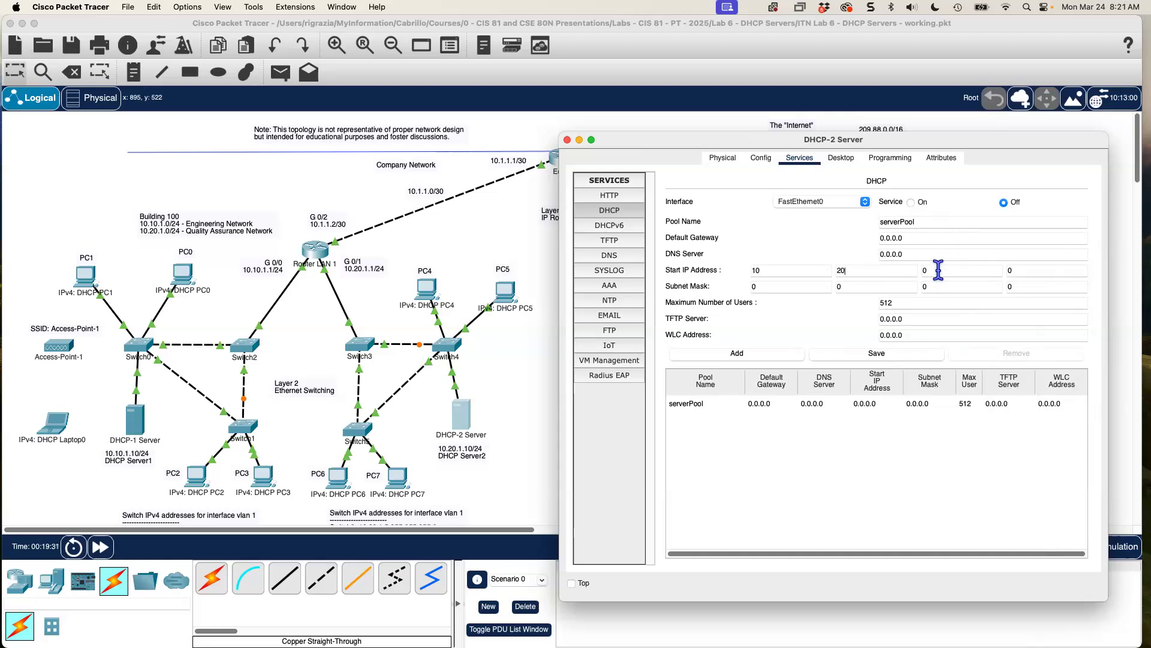
{"action": "key", "text": "BackSpace"}
{"action": "type", "text": "1"}
{"action": "double_click", "coordinate": [745, 288]}
{"action": "type", "text": "255"}
{"action": "double_click", "coordinate": [828, 288]}
{"action": "type", "text": "255 255"}
Set maximum users to 100 and the pool default gateway to 10.20.1.1.
{"action": "left_click_drag", "start_coordinate": [923, 305], "coordinate": [863, 306]}
{"action": "type", "text": "100"}
{"action": "left_click", "coordinate": [899, 238]}
{"action": "left_click_drag", "start_coordinate": [929, 238], "coordinate": [864, 237]}
{"action": "type", "text": "10."}
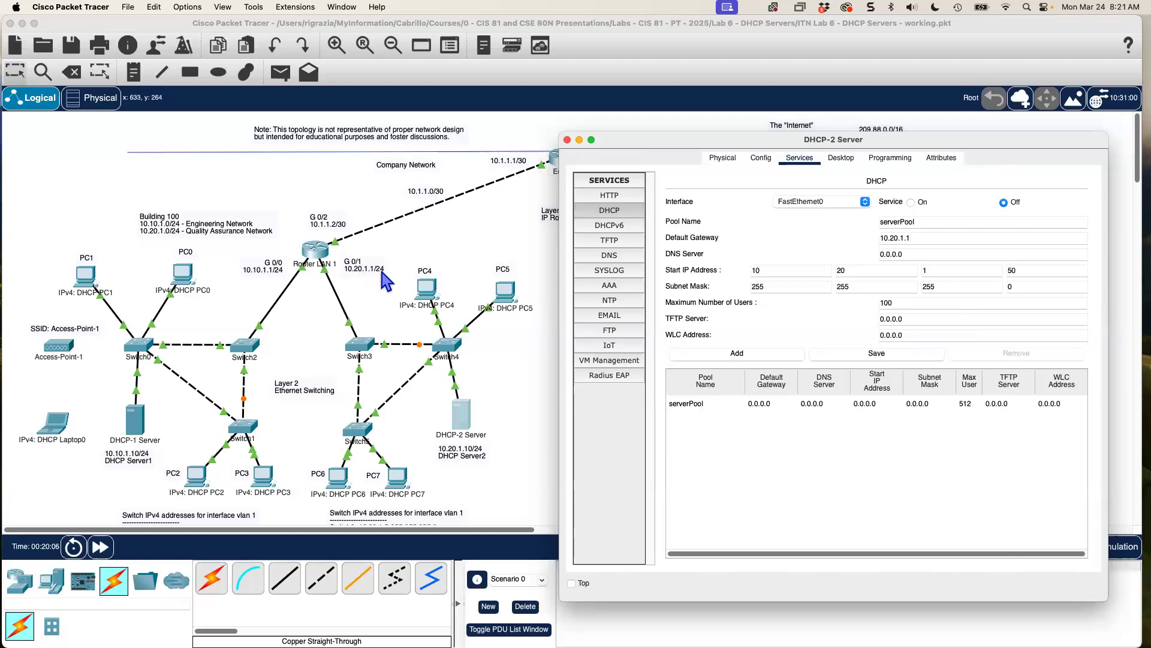
{"action": "left_click_drag", "start_coordinate": [740, 148], "coordinate": [488, 145]}
Enter DNS server 209.88.50.20, save serverPool and switch the DHCP service On.
{"action": "key", "text": "Tab"}
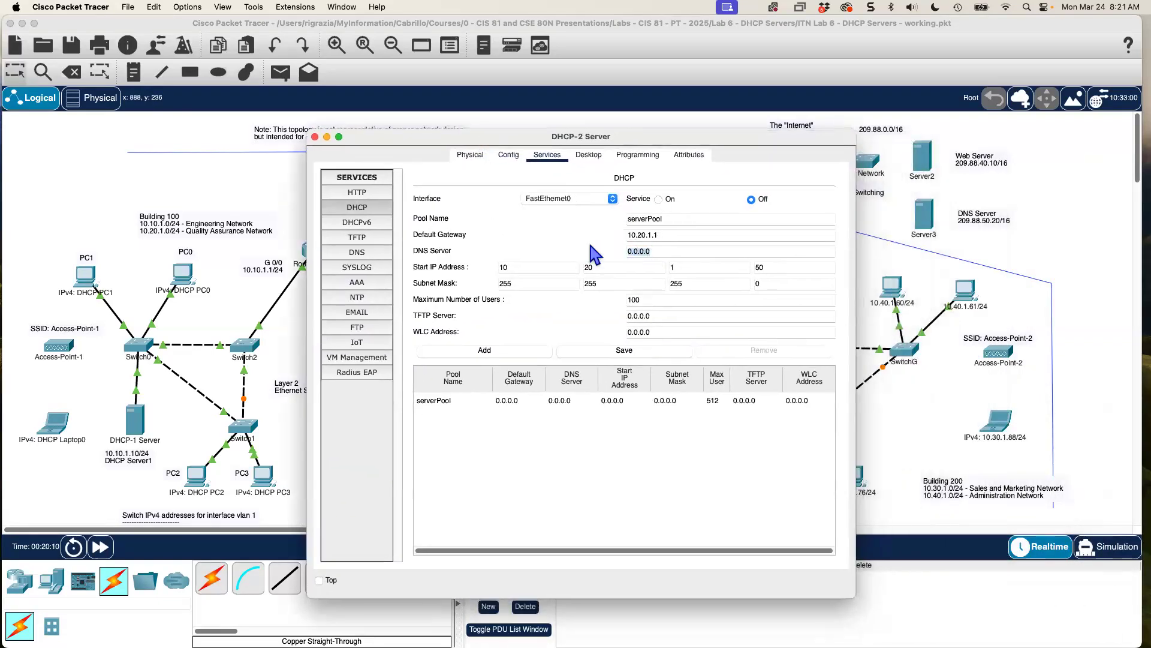
{"action": "type", "text": "209.88.50.20"}
{"action": "left_click", "coordinate": [625, 354]}
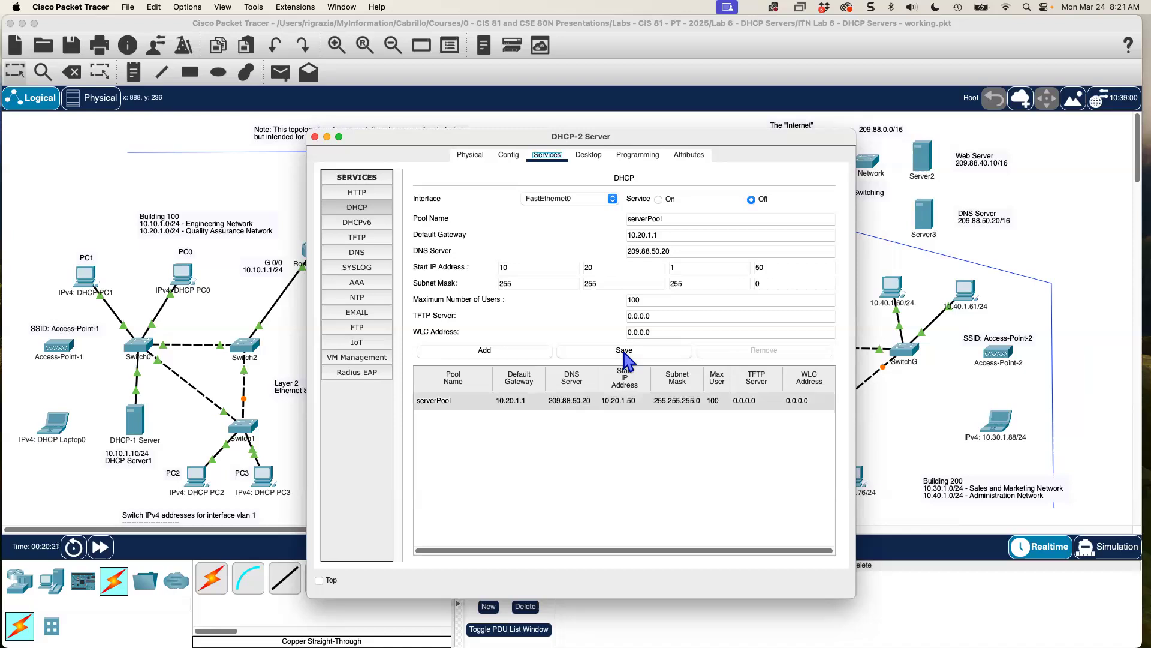
{"action": "left_click", "coordinate": [659, 200]}
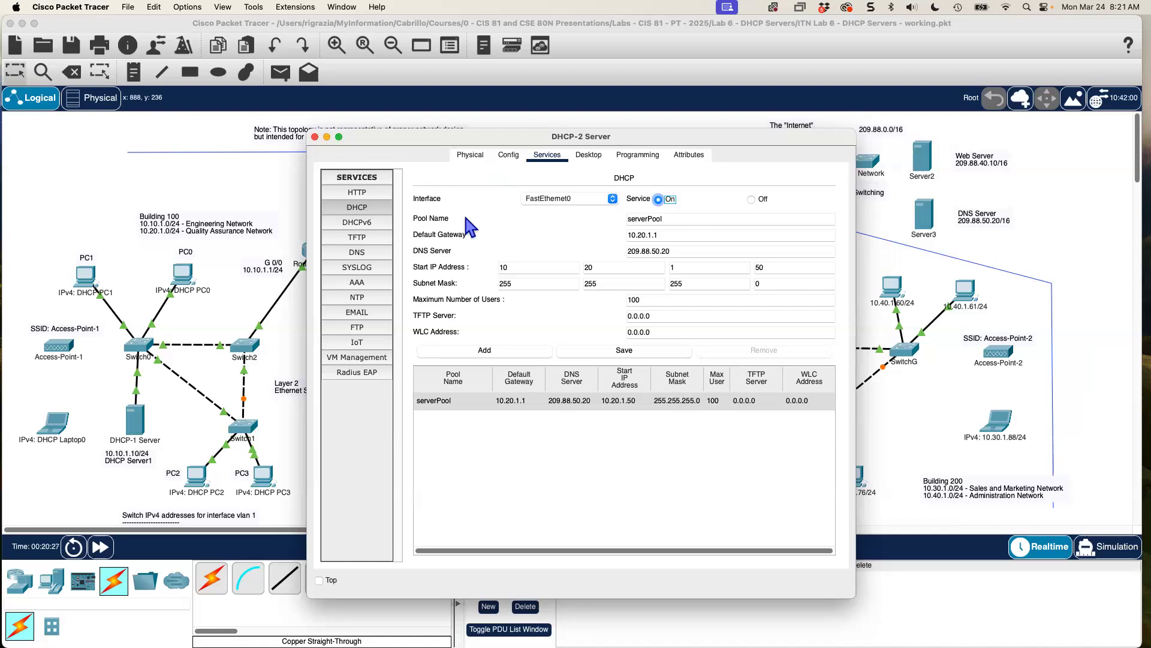
{"action": "left_click", "coordinate": [510, 156]}
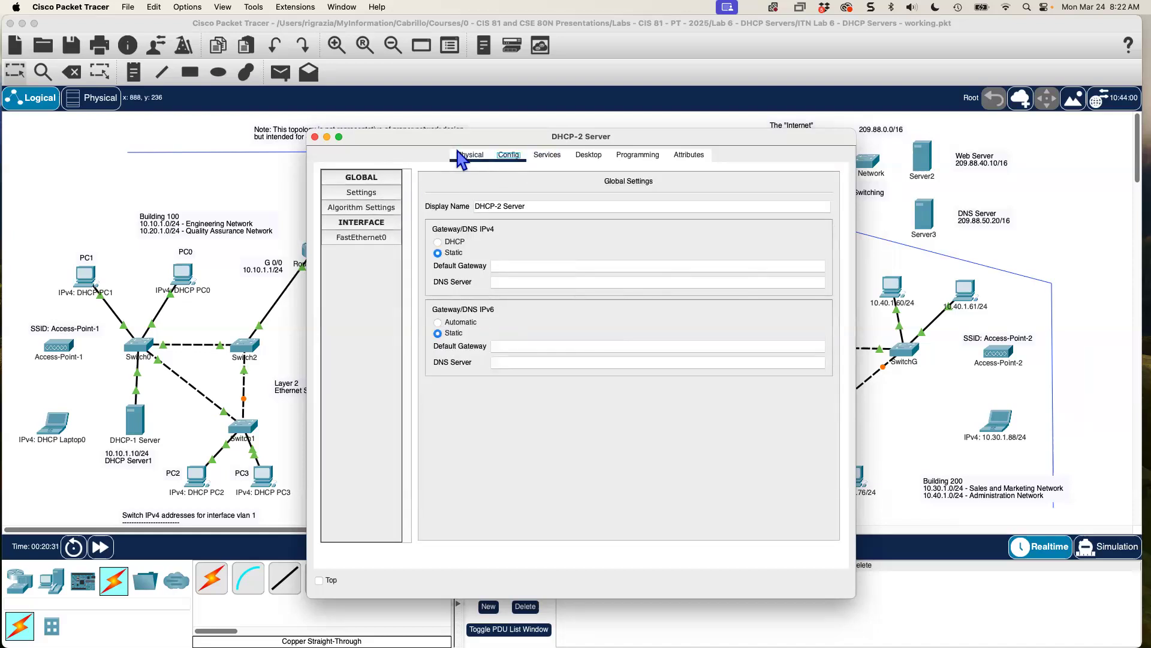
Assign FastEthernet0 the static address 10.20.1.10 with mask 255.255.255.0.
{"action": "left_click_drag", "start_coordinate": [435, 146], "coordinate": [651, 115]}
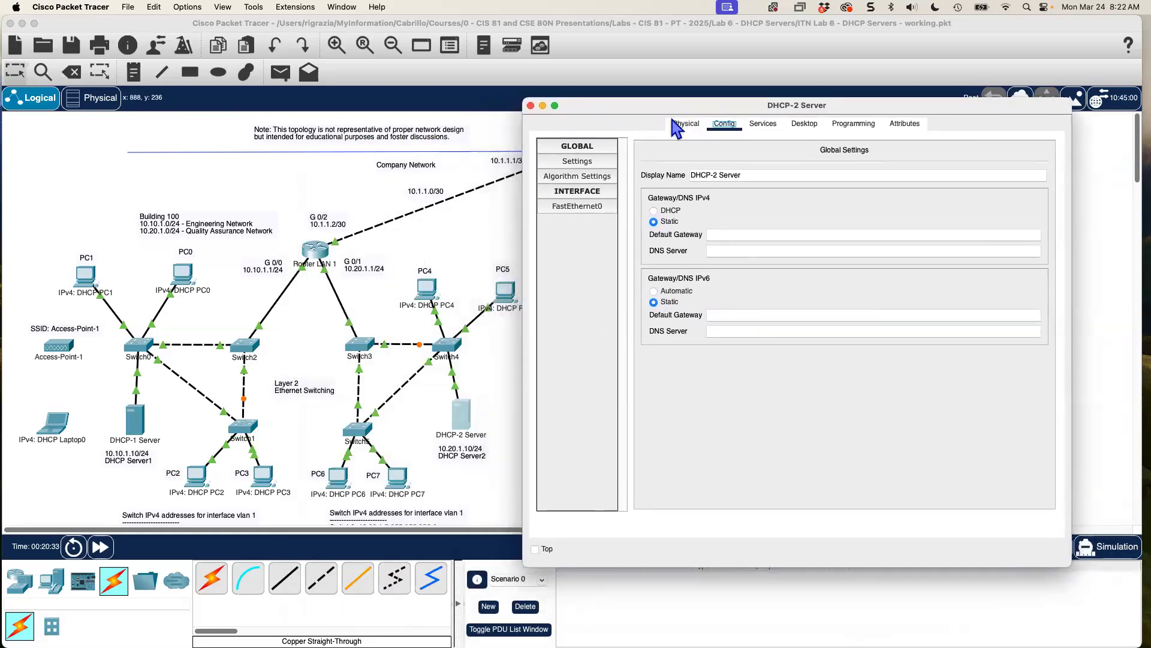
{"action": "left_click", "coordinate": [577, 207]}
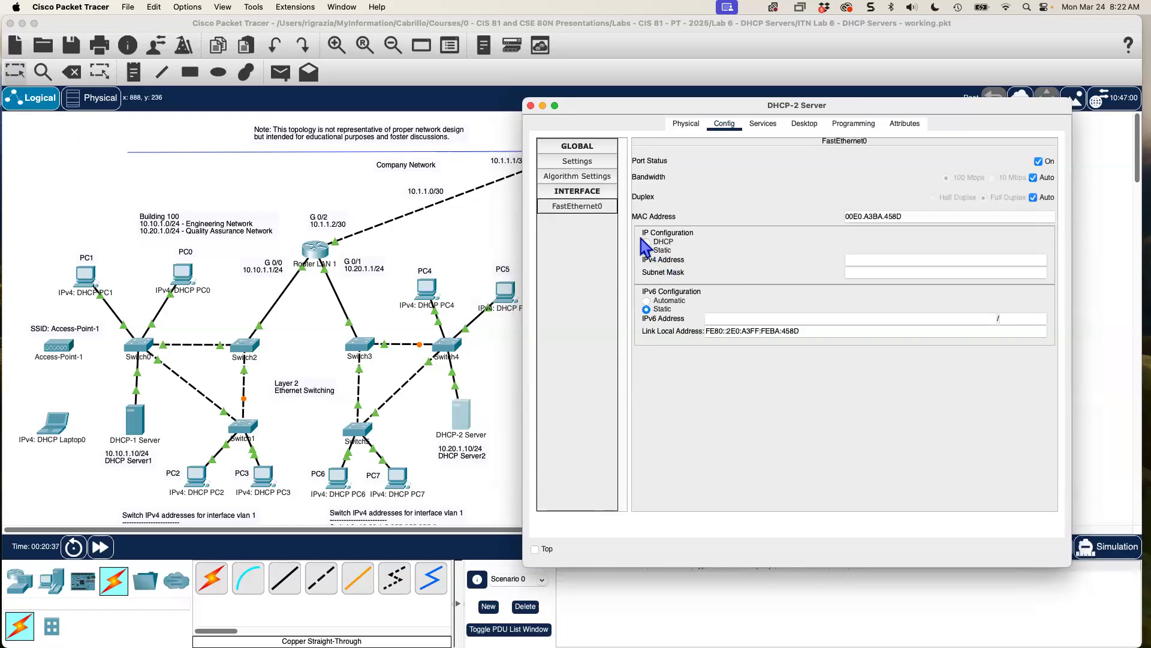
{"action": "left_click", "coordinate": [859, 260]}
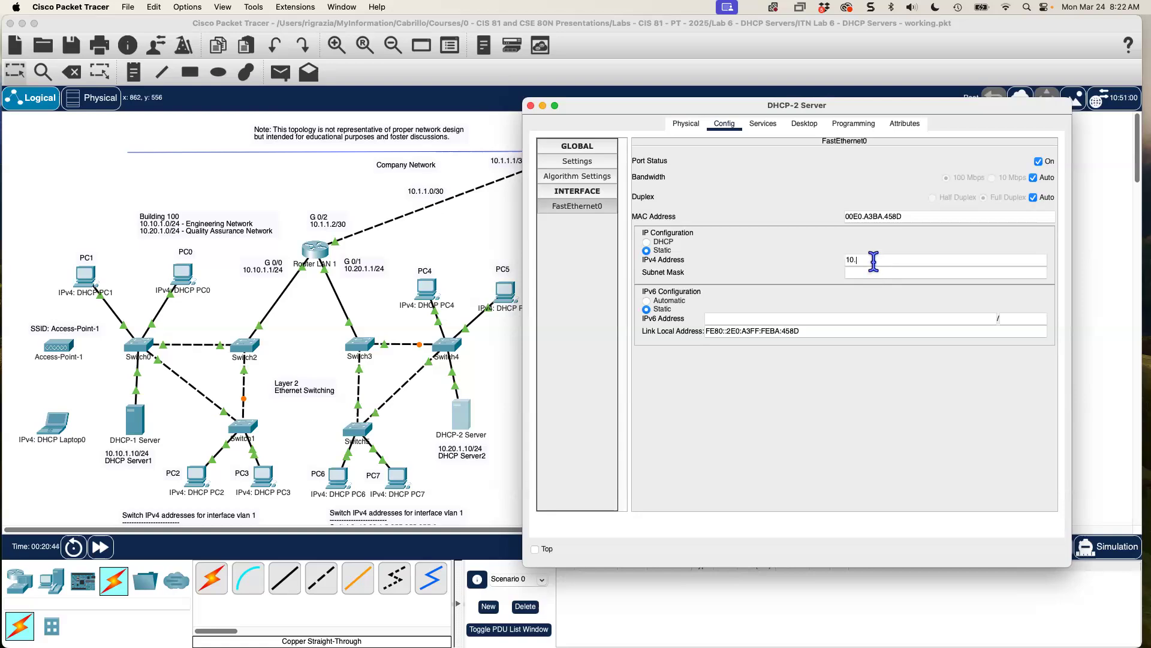
{"action": "type", "text": "10.20.1.10"}
{"action": "left_click", "coordinate": [905, 271]}
Set the default gateway to 10.20.1.1 and recheck the FastEthernet0 settings.
{"action": "left_click", "coordinate": [585, 163]}
{"action": "left_click", "coordinate": [730, 234]}
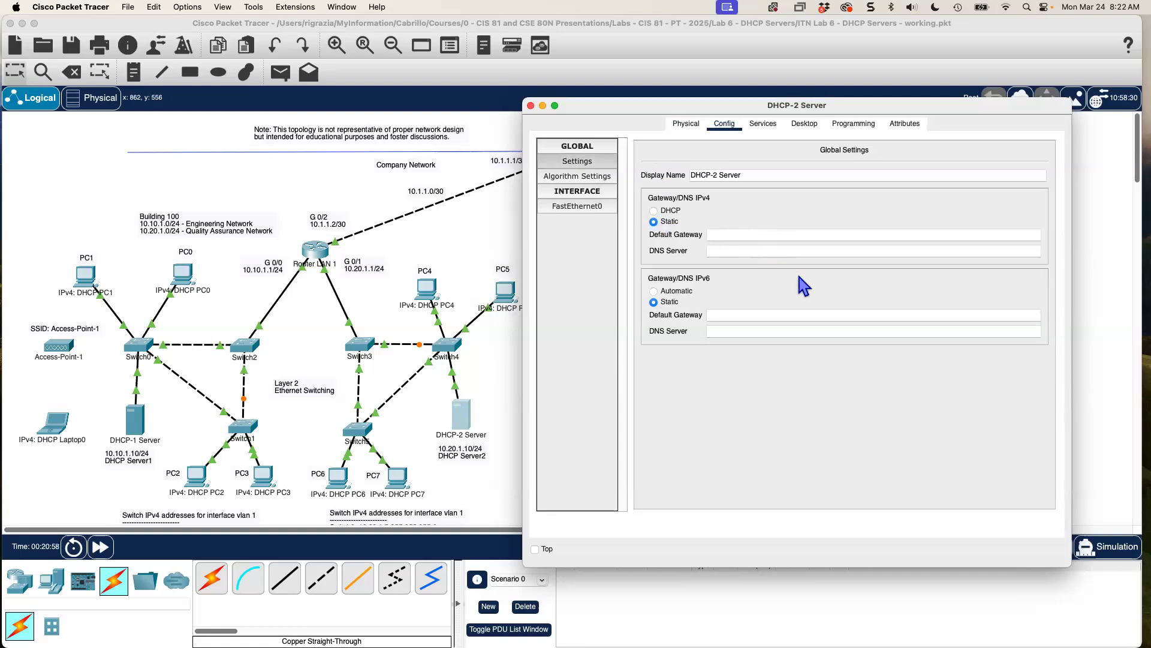
{"action": "type", "text": "10.20.1.1"}
{"action": "left_click", "coordinate": [797, 450]}
{"action": "left_click", "coordinate": [578, 206]}
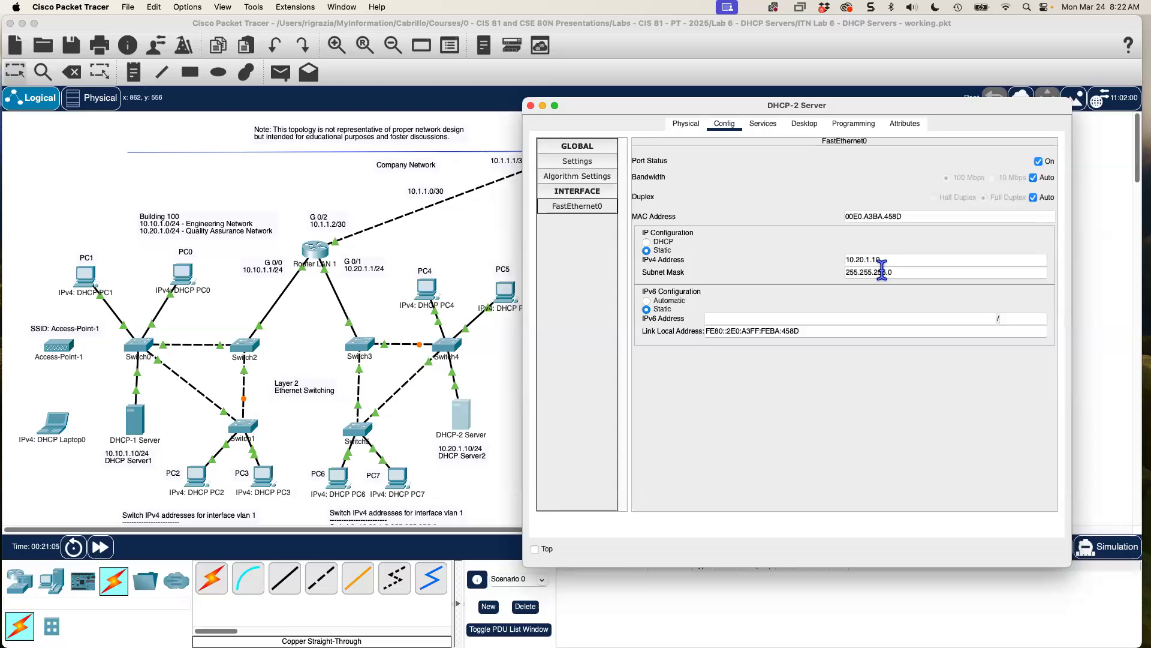
Switch PC4 and PC5 to DHCP addressing, with PC4 leasing 10.20.1.51.
{"action": "left_click", "coordinate": [530, 105]}
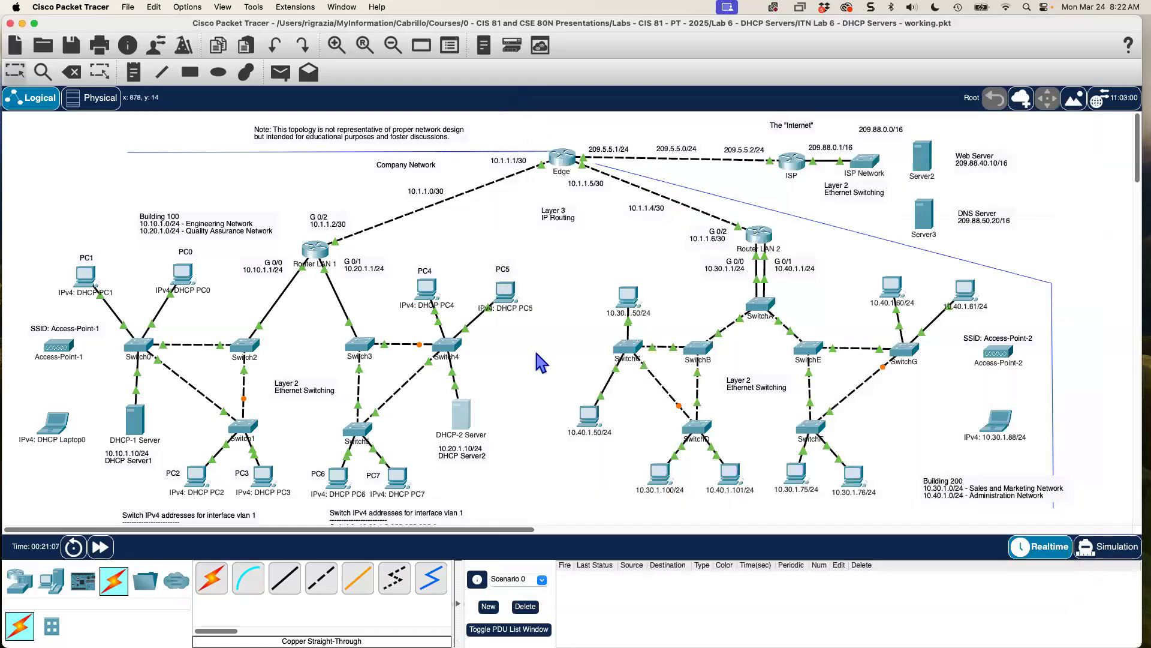
{"action": "left_click", "coordinate": [428, 291]}
{"action": "left_click_drag", "start_coordinate": [581, 159], "coordinate": [803, 122]}
{"action": "left_click", "coordinate": [797, 139]}
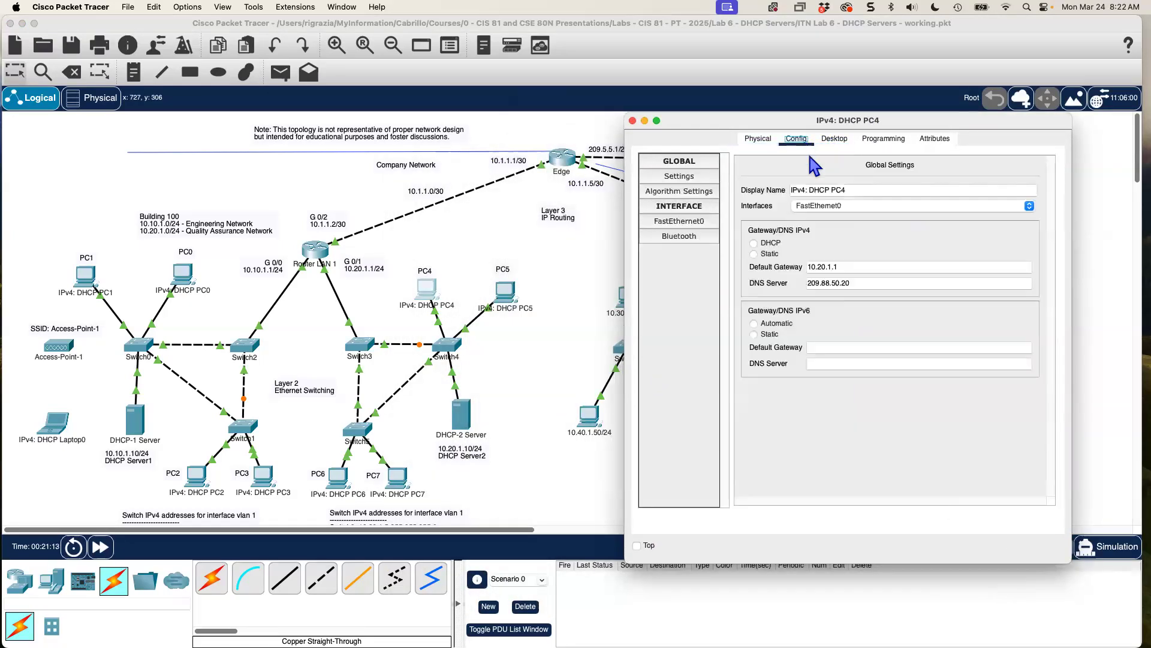
{"action": "left_click", "coordinate": [755, 243]}
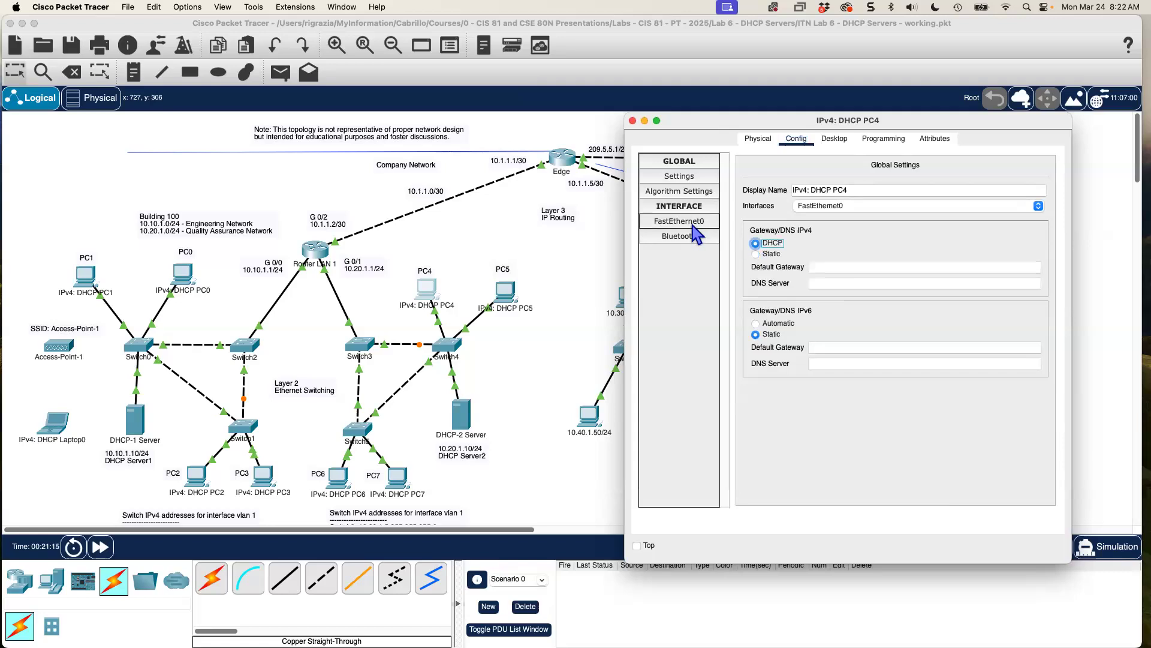
{"action": "left_click", "coordinate": [692, 221]}
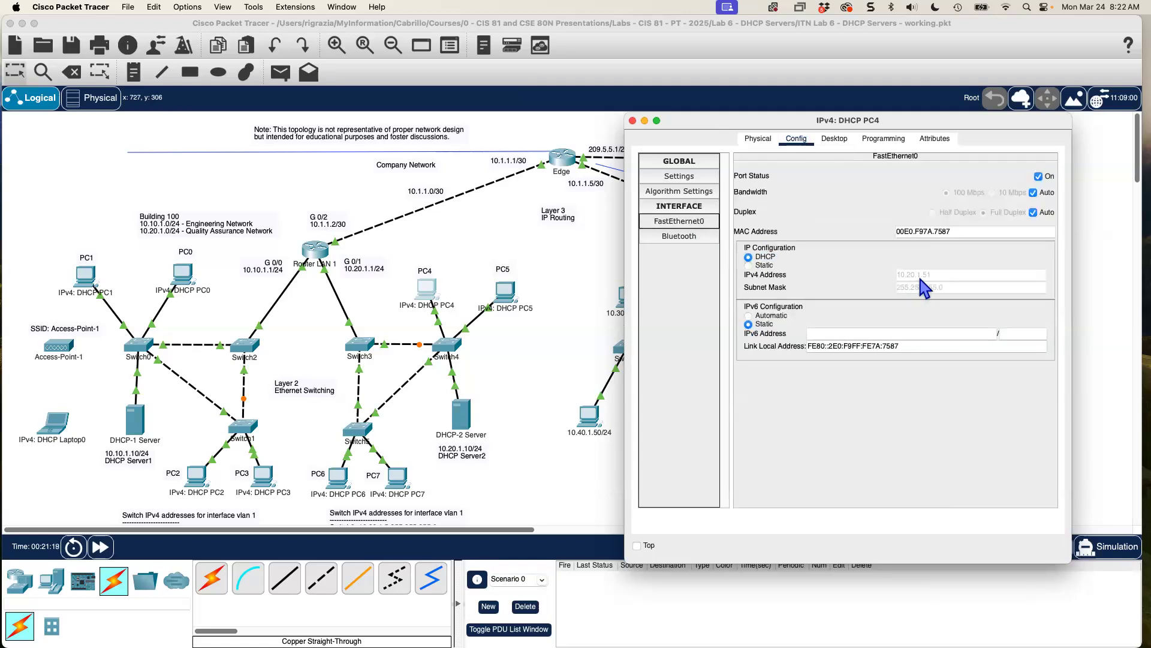
{"action": "left_click", "coordinate": [632, 121]}
{"action": "left_click", "coordinate": [510, 296]}
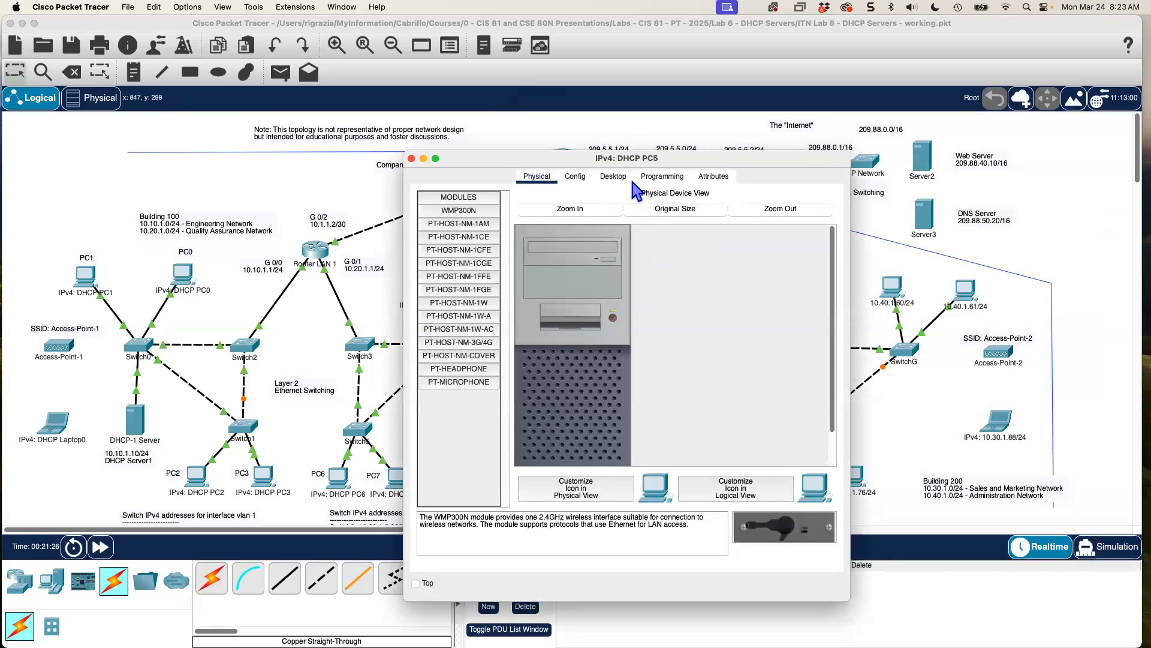
{"action": "left_click", "coordinate": [576, 177]}
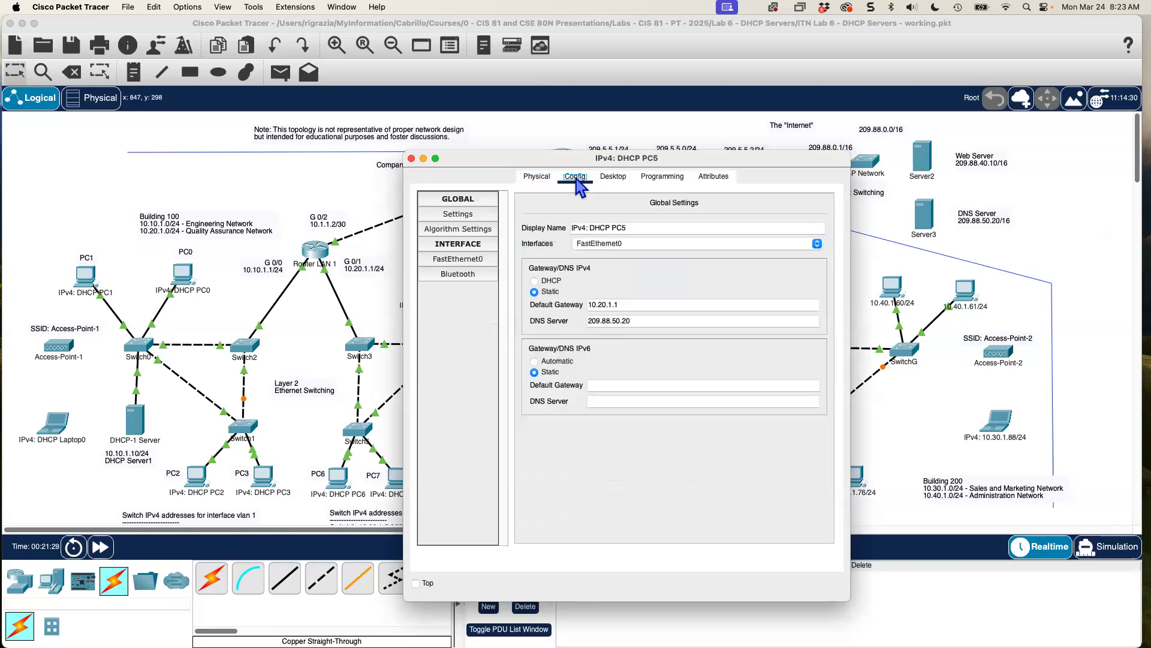
{"action": "left_click", "coordinate": [535, 281]}
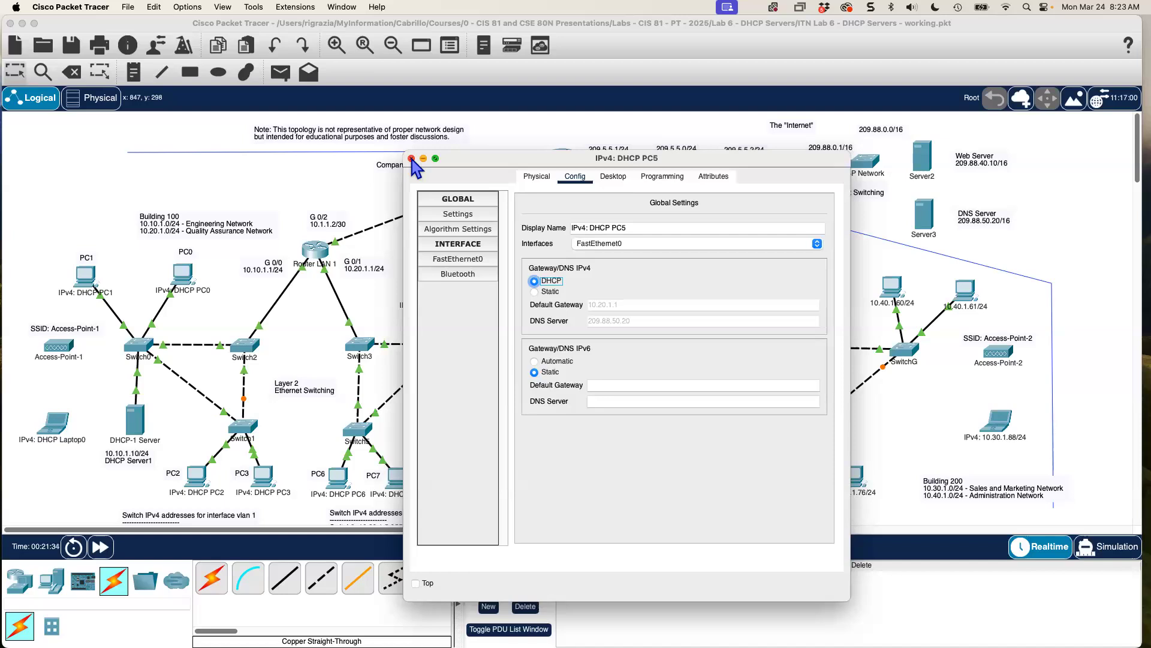
{"action": "left_click", "coordinate": [411, 158]}
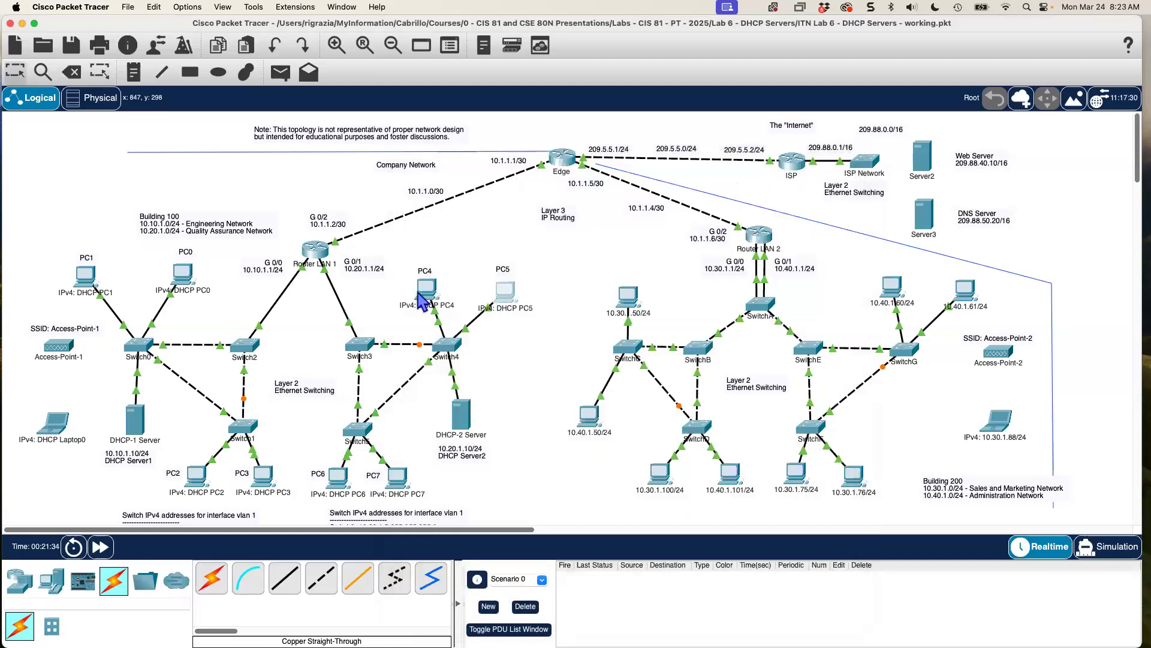
Switch PC6's FastEthernet0 and PC7's gateway/DNS settings to DHCP.
{"action": "left_click", "coordinate": [343, 480]}
{"action": "left_click", "coordinate": [574, 179]}
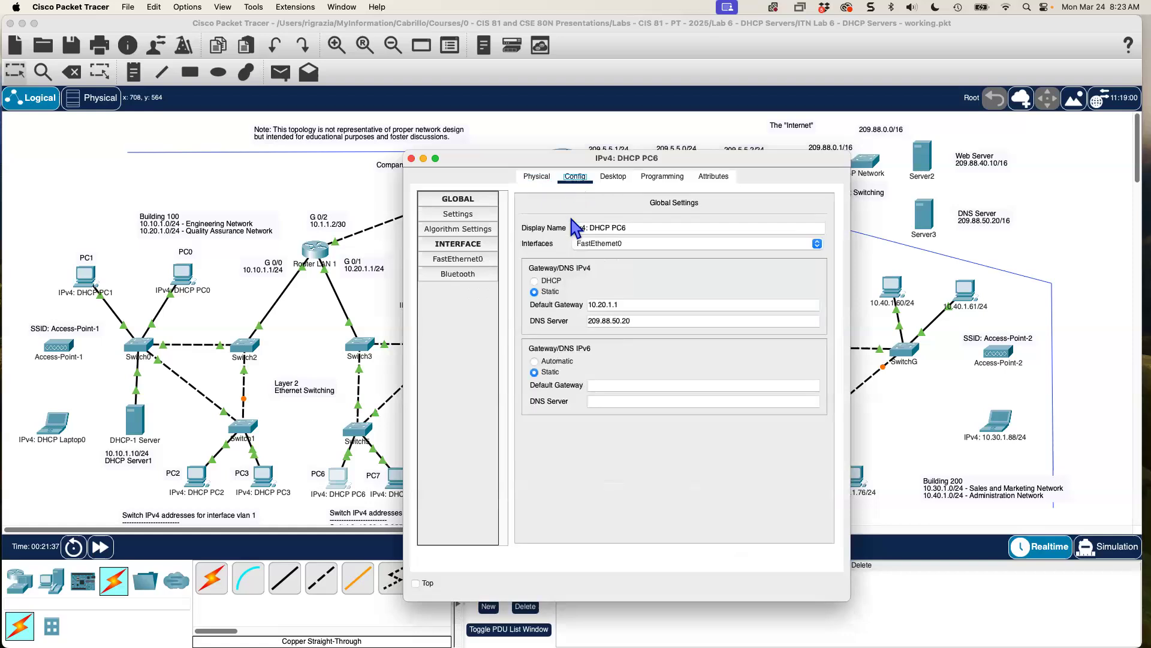
{"action": "left_click", "coordinate": [471, 261]}
{"action": "left_click", "coordinate": [527, 294]}
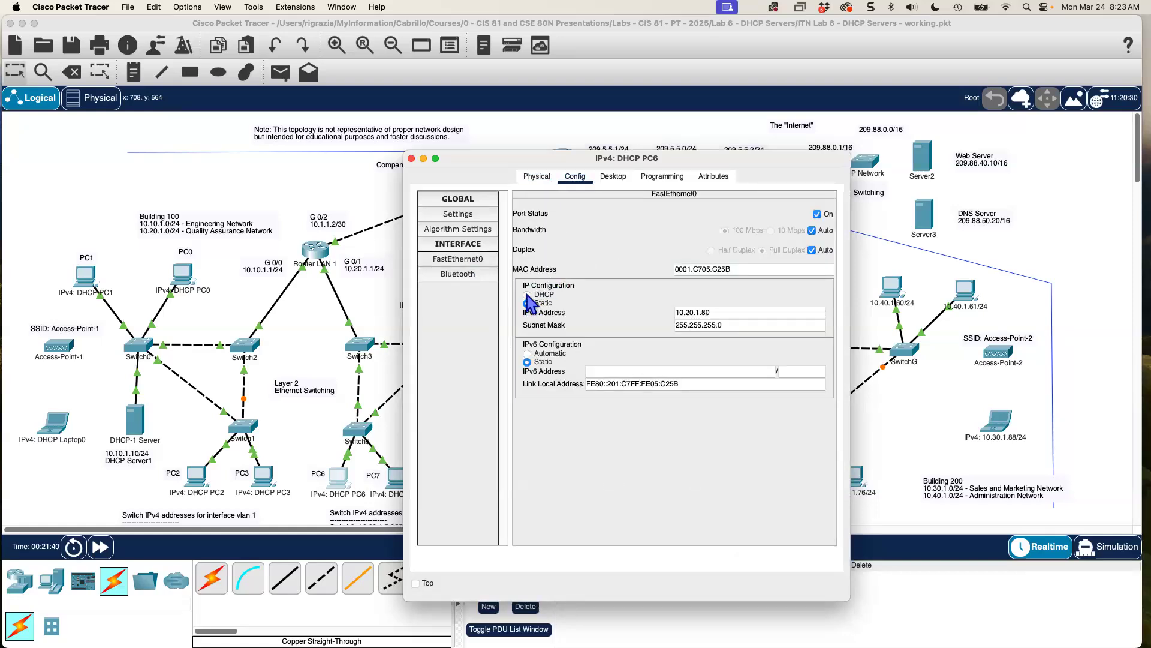
{"action": "left_click", "coordinate": [412, 158]}
{"action": "left_click", "coordinate": [397, 478]}
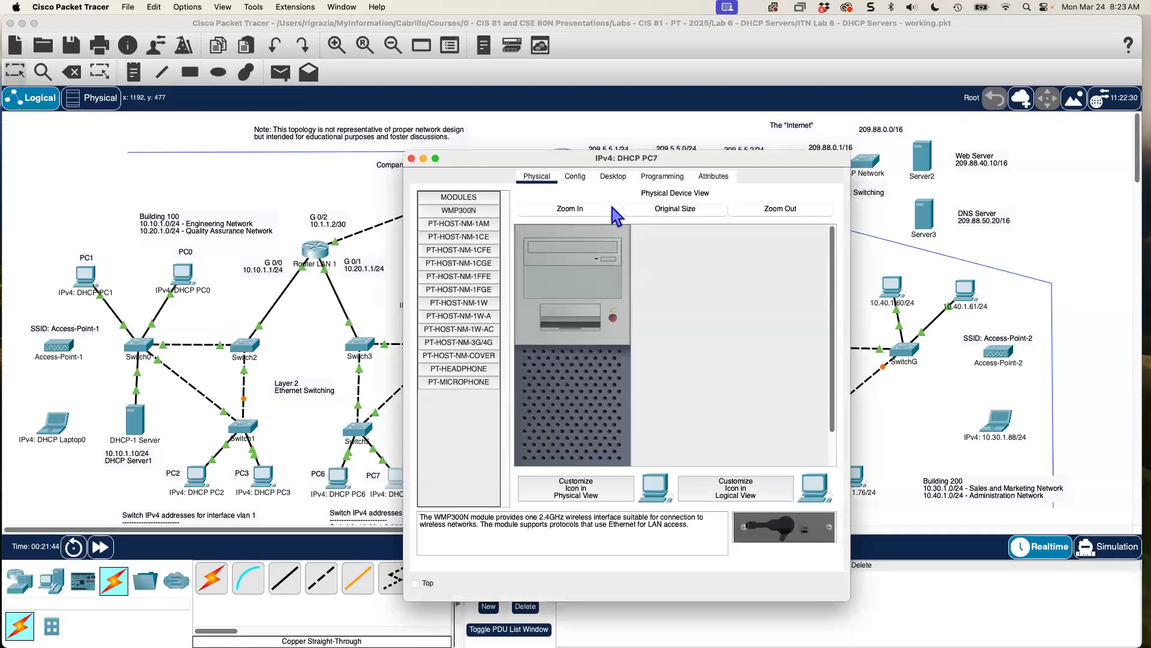
{"action": "left_click", "coordinate": [575, 176]}
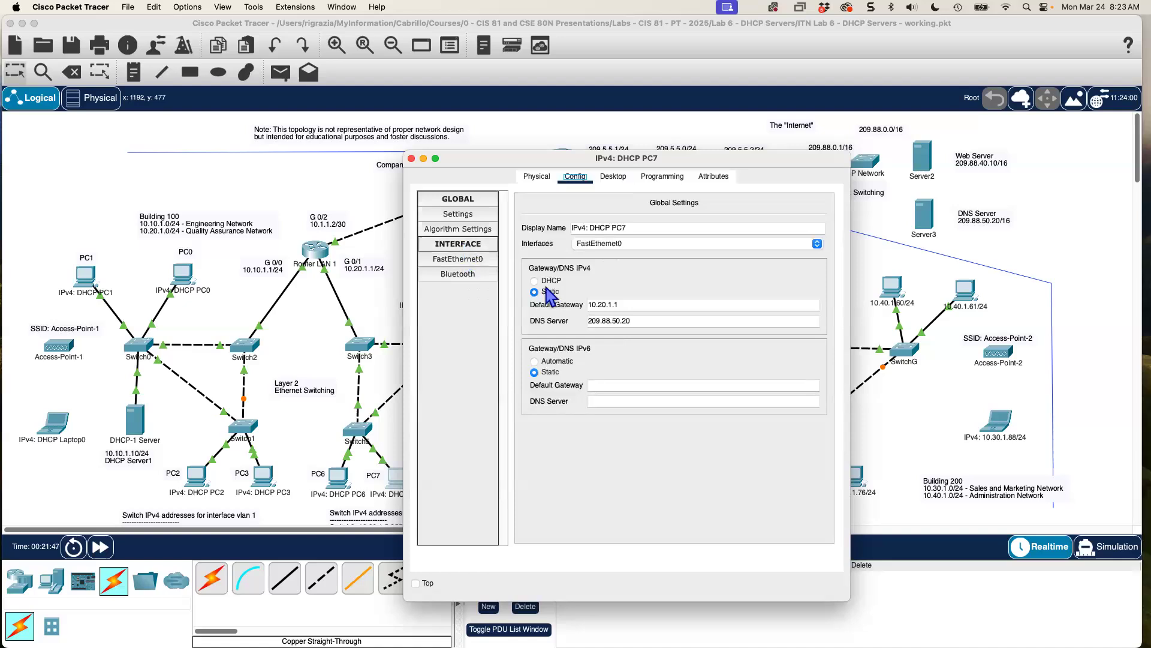
{"action": "left_click", "coordinate": [534, 281]}
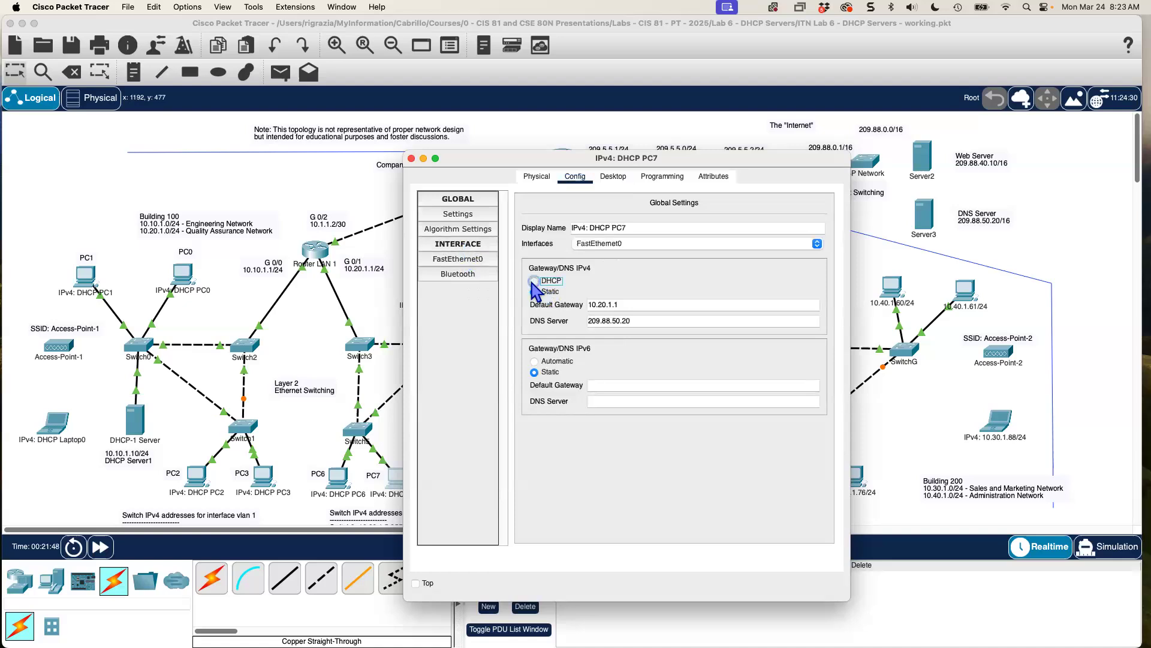
{"action": "left_click", "coordinate": [411, 159]}
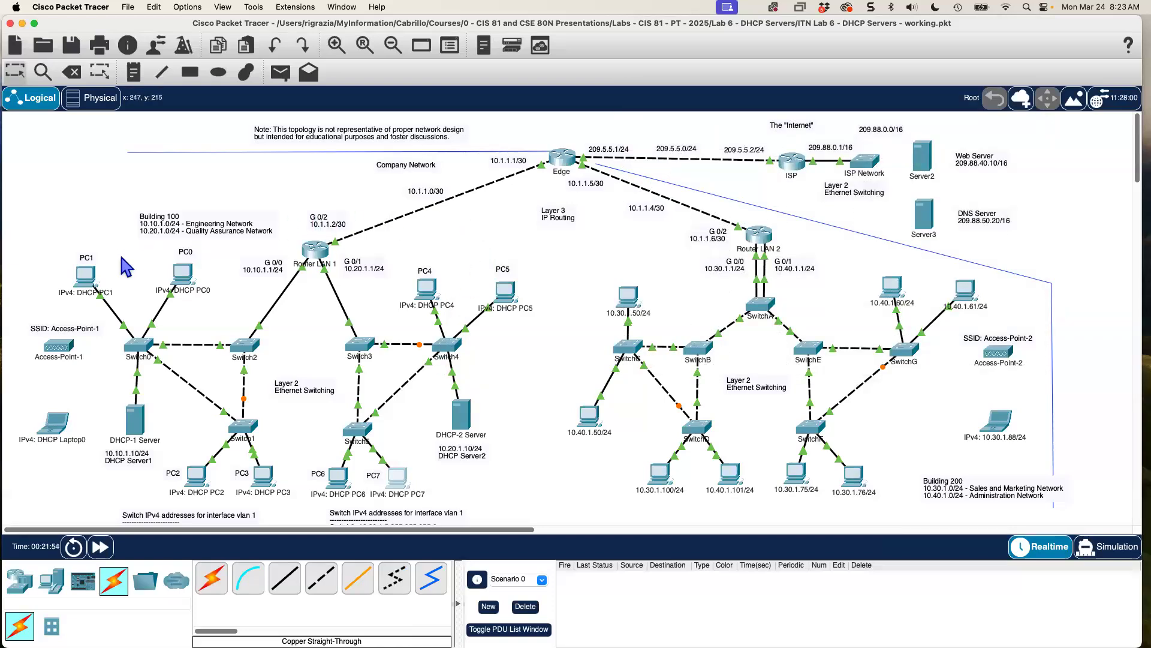
{"action": "left_click", "coordinate": [86, 277]}
{"action": "left_click_drag", "start_coordinate": [710, 158], "coordinate": [847, 108]}
{"action": "left_click", "coordinate": [750, 127]}
{"action": "left_click", "coordinate": [851, 165]}
{"action": "left_click_drag", "start_coordinate": [983, 550], "coordinate": [1061, 557]}
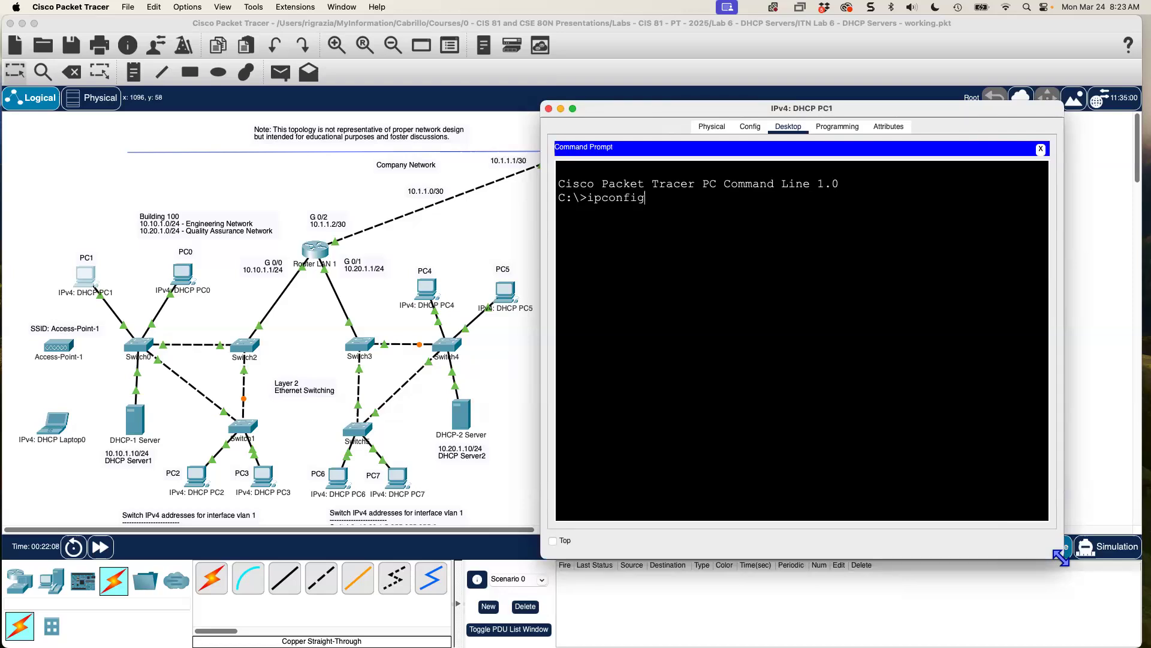
{"action": "key", "text": "Return"}
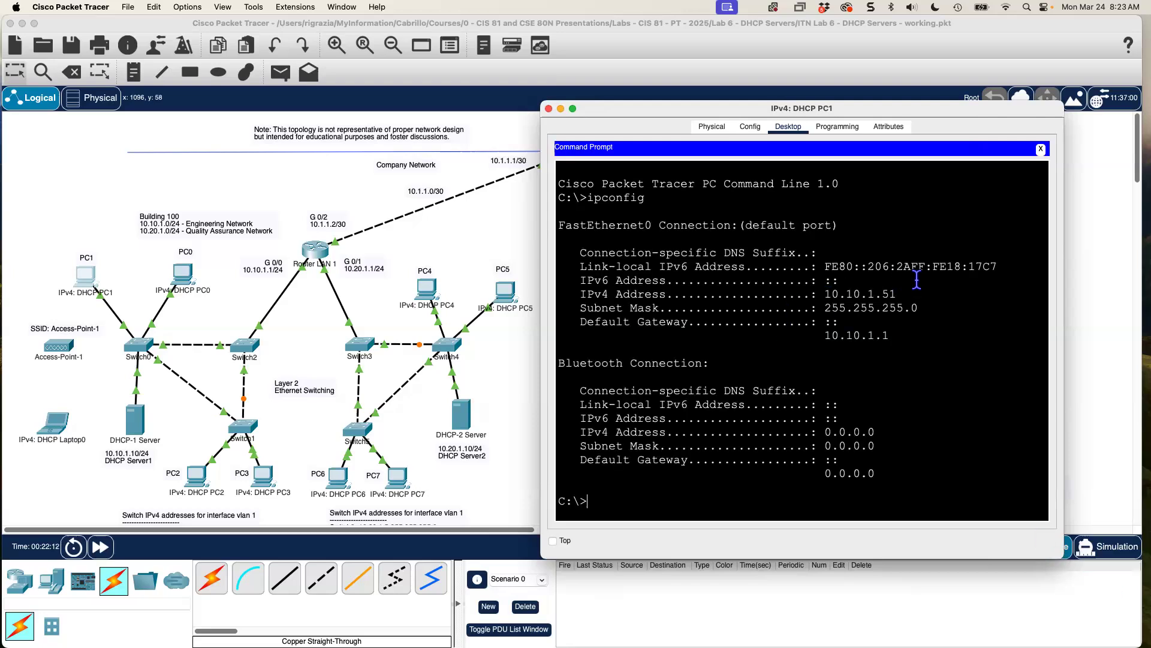
{"action": "left_click_drag", "start_coordinate": [908, 294], "coordinate": [826, 294]}
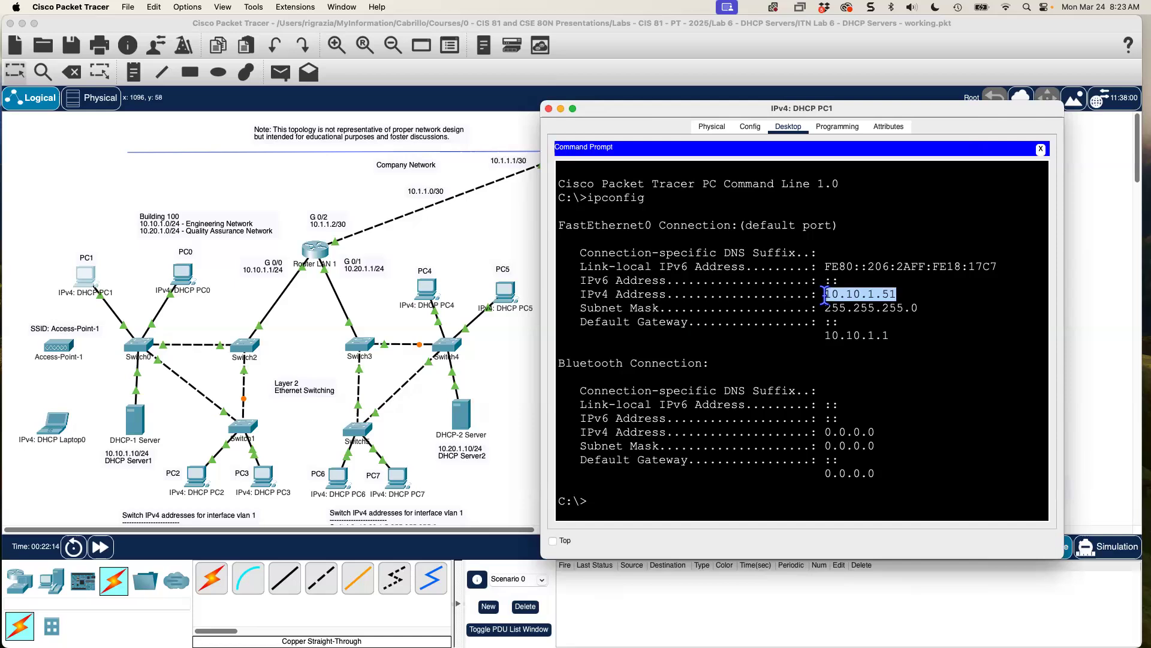
{"action": "left_click_drag", "start_coordinate": [914, 308], "coordinate": [823, 308]}
{"action": "left_click_drag", "start_coordinate": [903, 335], "coordinate": [819, 339]}
{"action": "left_click", "coordinate": [818, 339]}
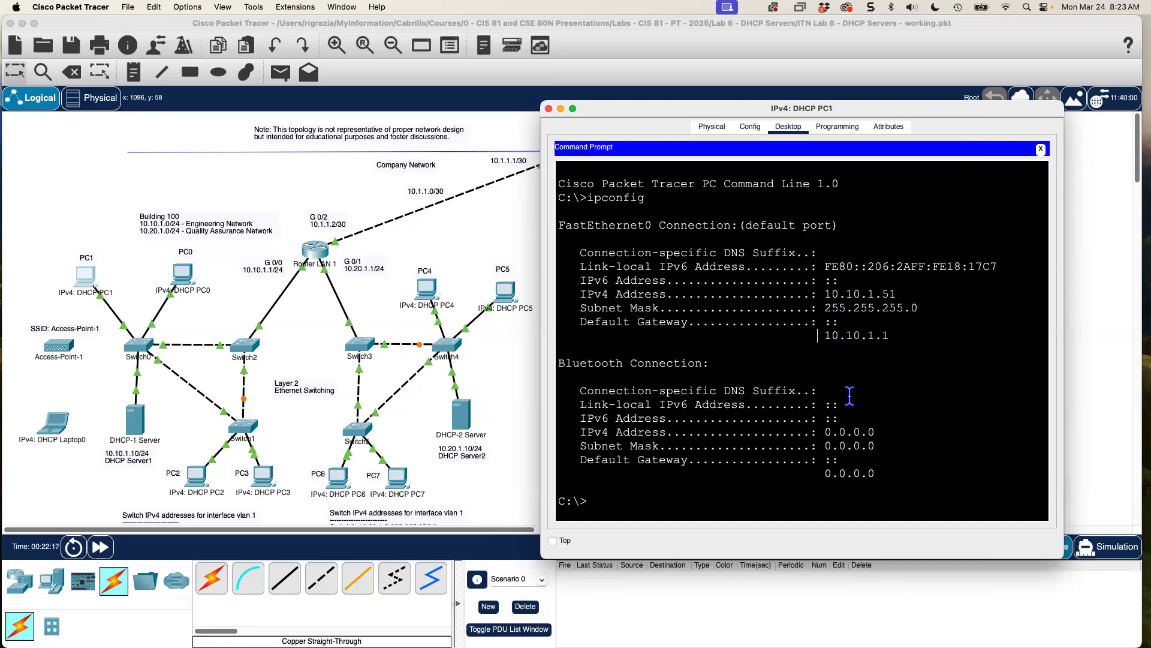
{"action": "key", "text": "Up"}
{"action": "key", "text": "Return"}
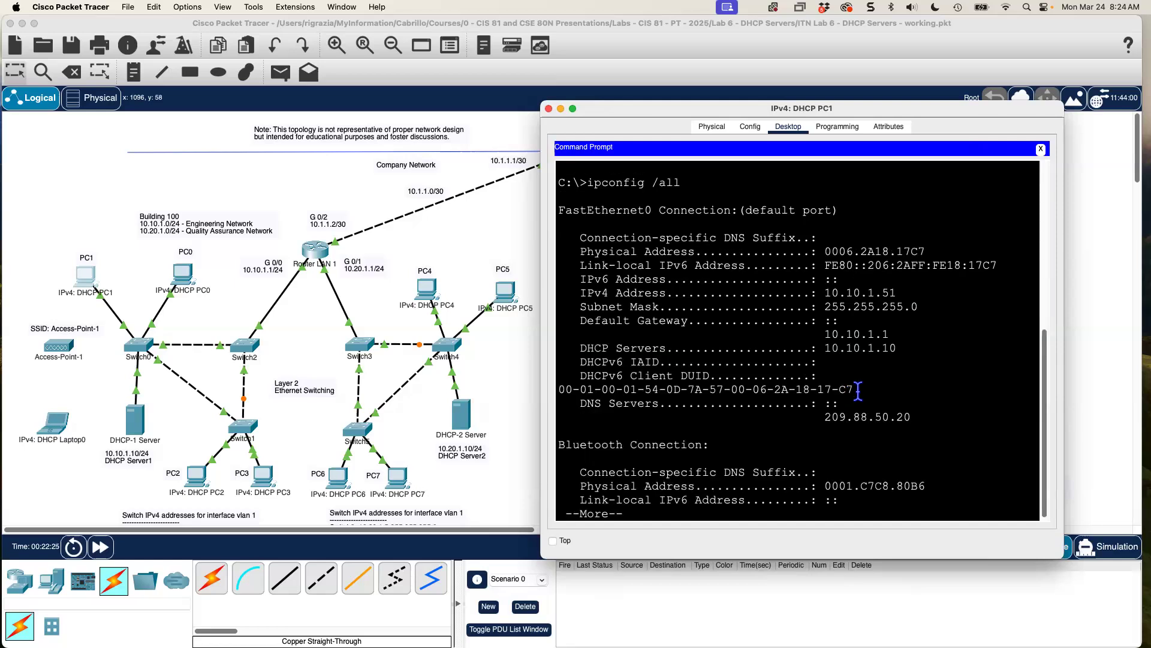
{"action": "key", "text": "space"}
{"action": "left_click_drag", "start_coordinate": [1060, 551], "coordinate": [1145, 557]}
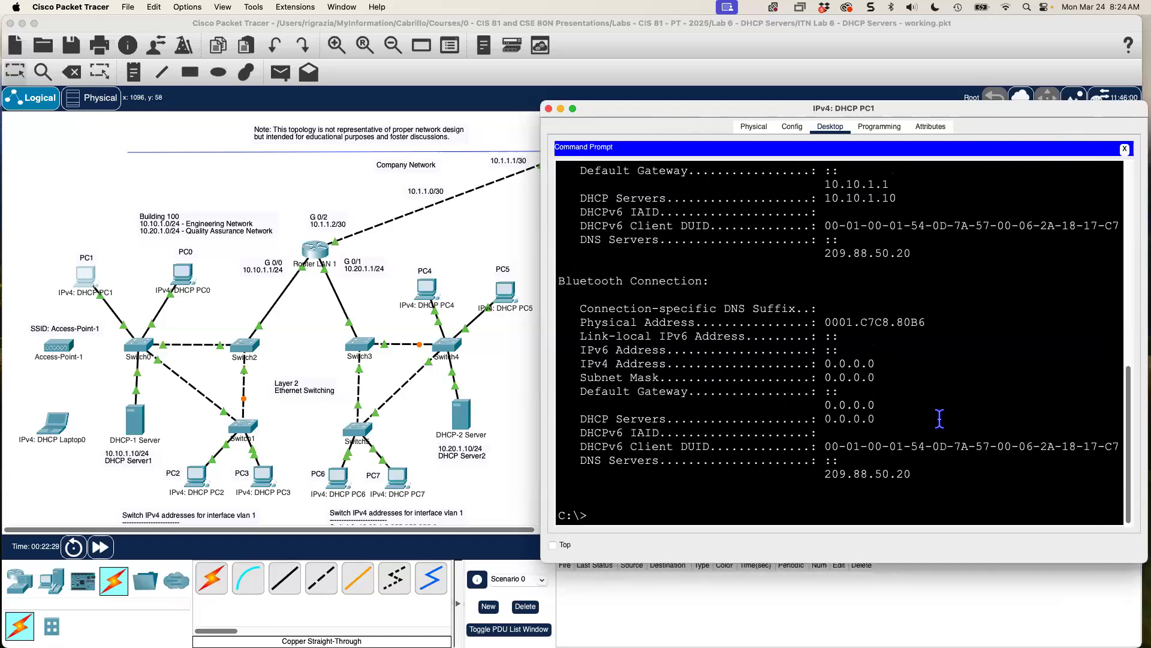
{"action": "scroll", "coordinate": [932, 412], "scroll_direction": "up", "scroll_amount": 5}
{"action": "scroll", "coordinate": [926, 412], "scroll_direction": "down", "scroll_amount": 1}
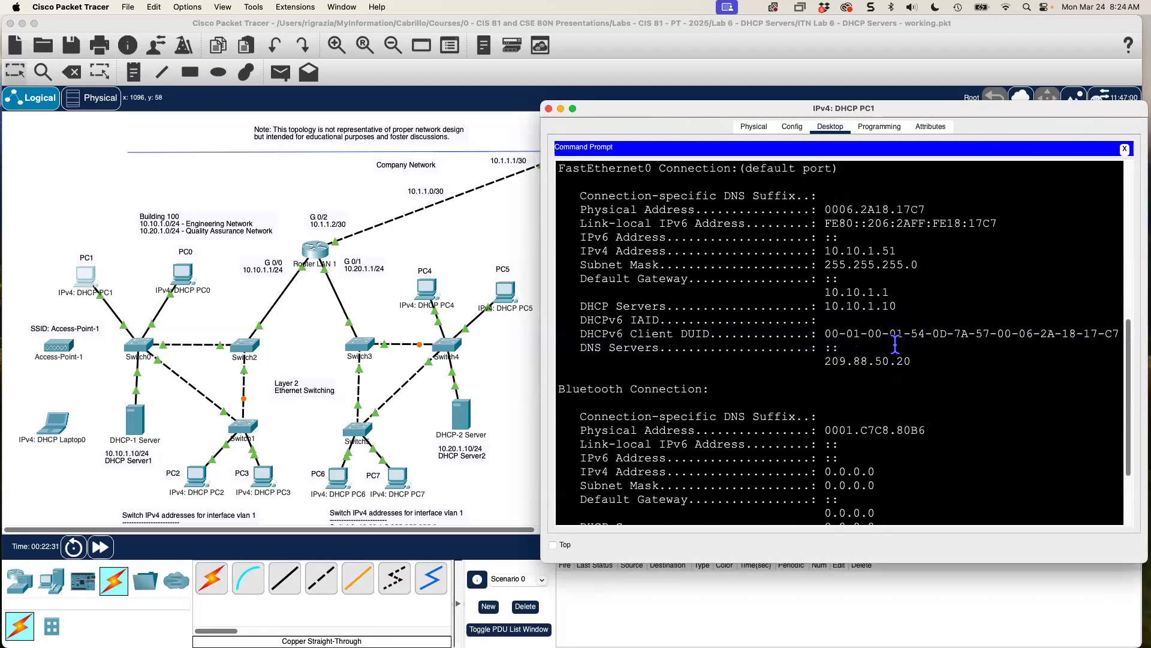
{"action": "left_click_drag", "start_coordinate": [921, 363], "coordinate": [818, 363]}
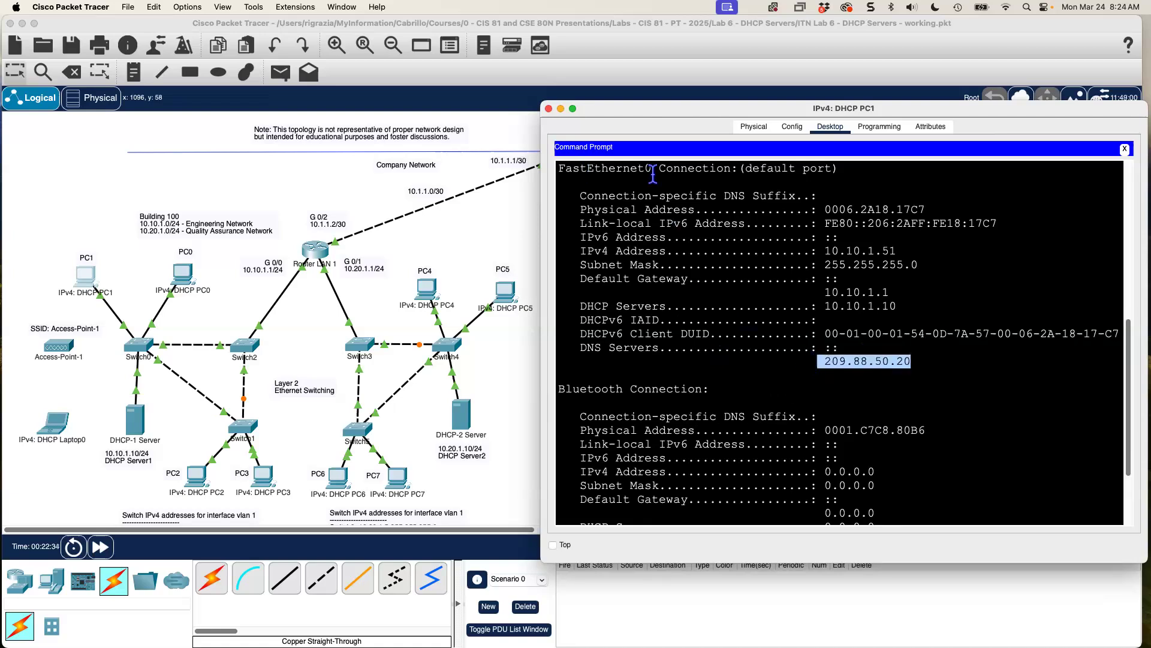
{"action": "scroll", "coordinate": [661, 176], "scroll_direction": "up", "scroll_amount": 1}
{"action": "left_click_drag", "start_coordinate": [653, 178], "coordinate": [682, 178]}
{"action": "left_click_drag", "start_coordinate": [910, 403], "coordinate": [567, 384]}
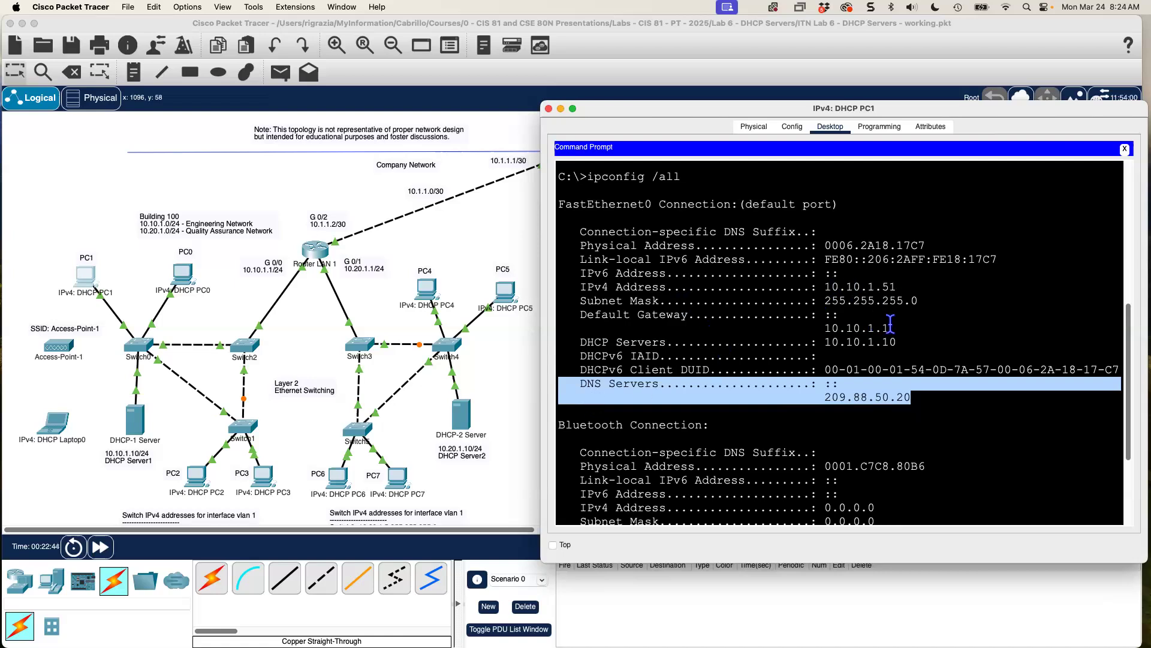
{"action": "left_click_drag", "start_coordinate": [890, 328], "coordinate": [550, 286]}
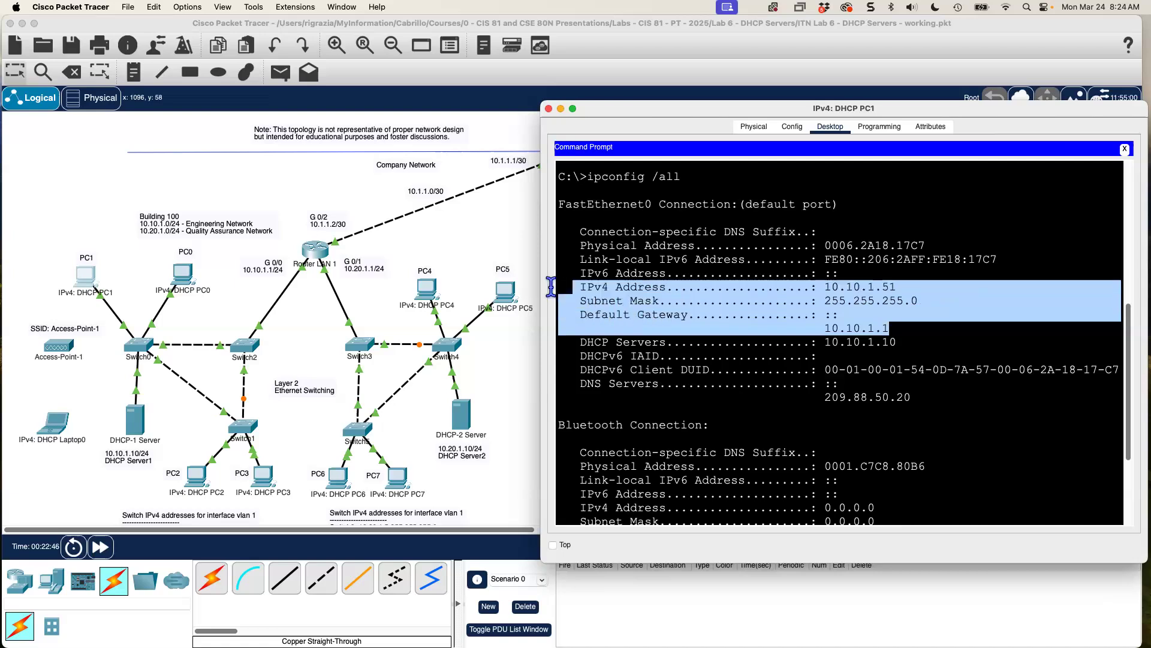
{"action": "left_click", "coordinate": [548, 108]}
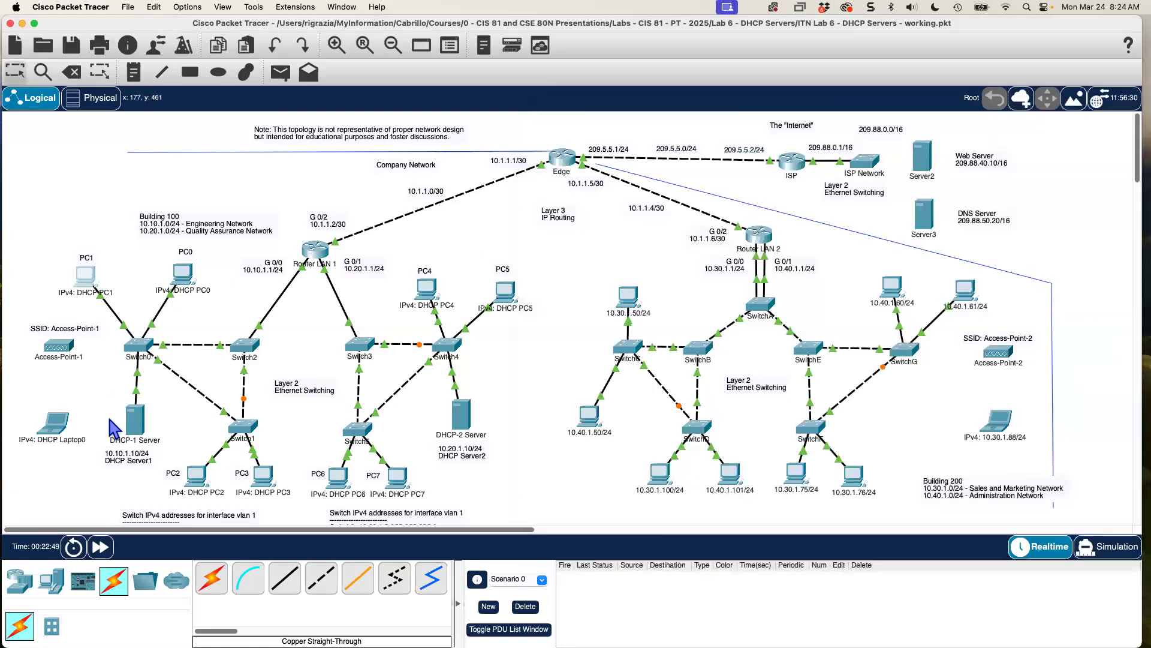
Run ipconfig /all on PC3, confirming 10.10.1.53, gateway 10.10.1.1, DNS 209.88.50.20, server 10.10.1.10.
{"action": "left_click", "coordinate": [263, 477]}
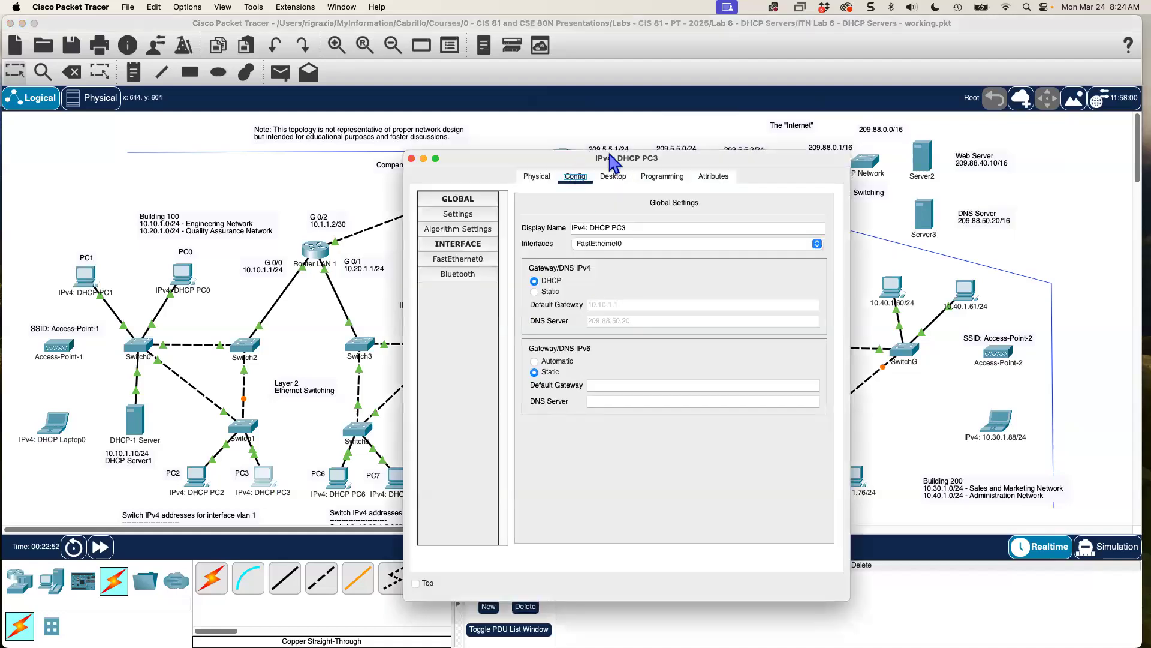
{"action": "left_click_drag", "start_coordinate": [609, 158], "coordinate": [753, 115]}
{"action": "left_click", "coordinate": [756, 134]}
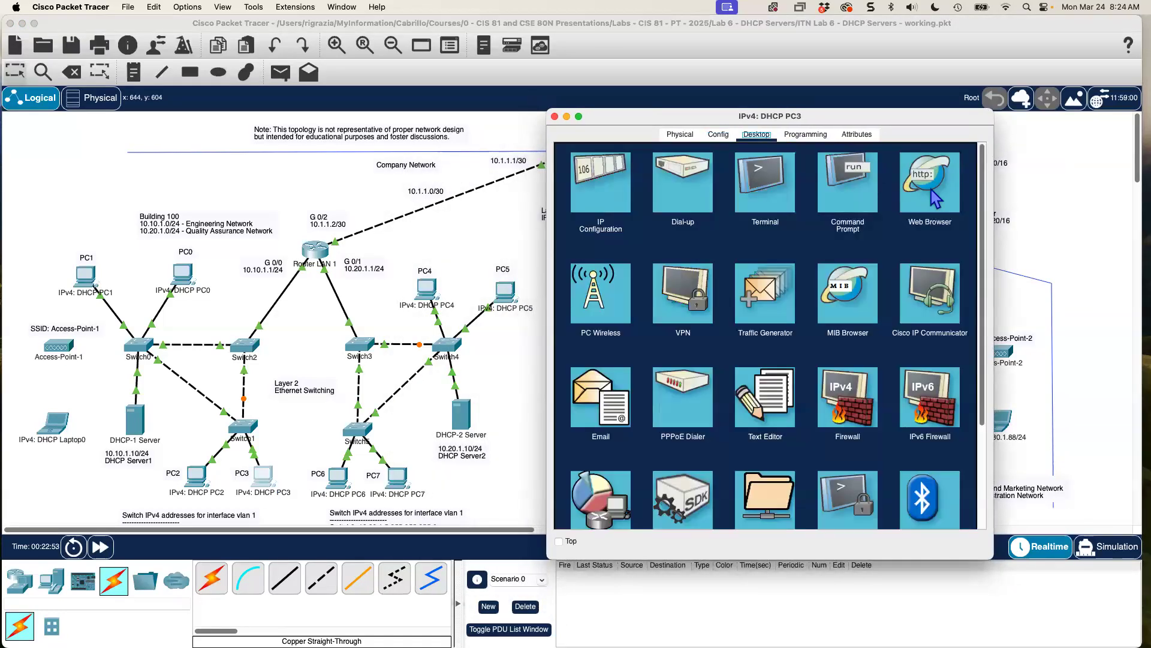
{"action": "left_click", "coordinate": [862, 188]}
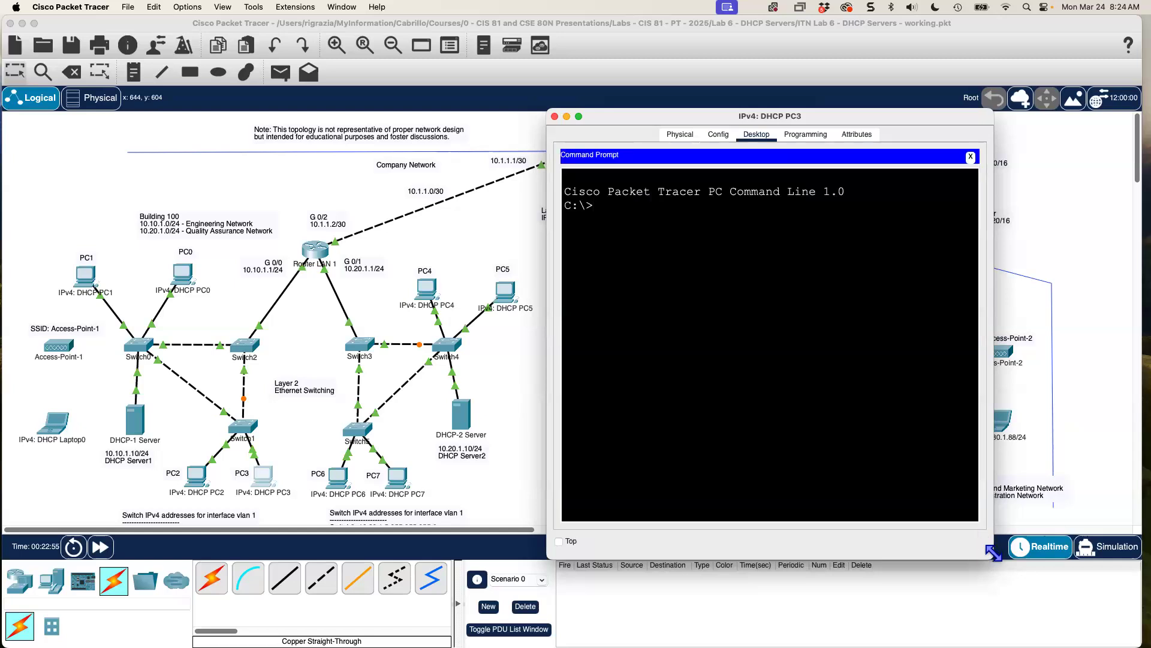
{"action": "left_click_drag", "start_coordinate": [989, 551], "coordinate": [1119, 580]}
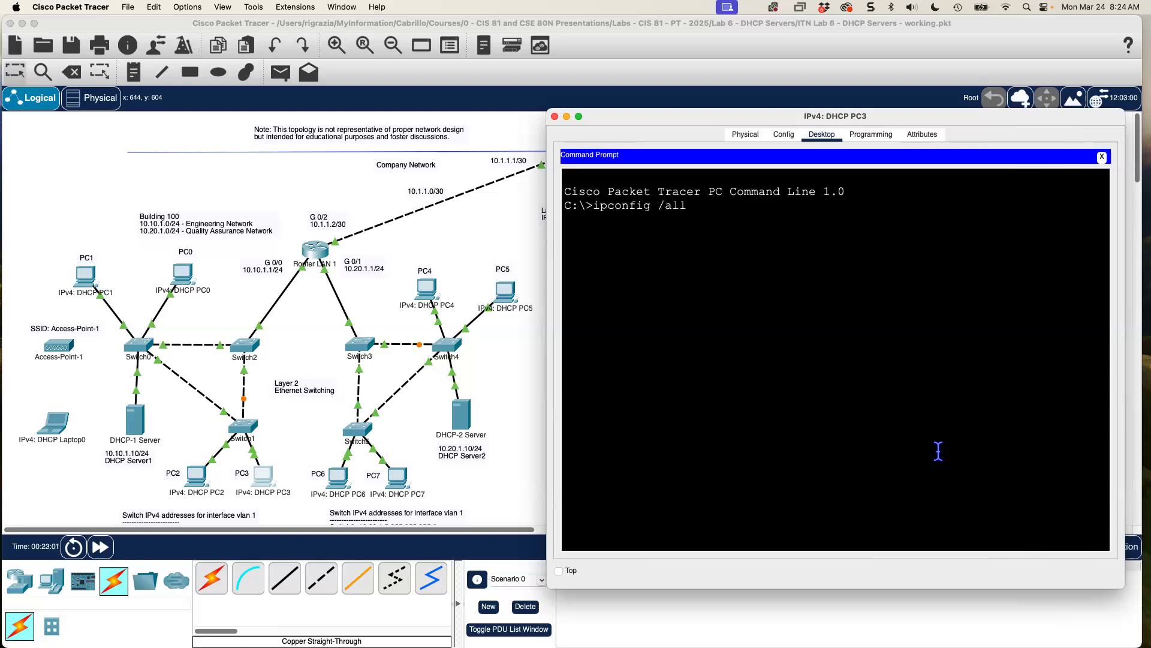
{"action": "key", "text": "Return"}
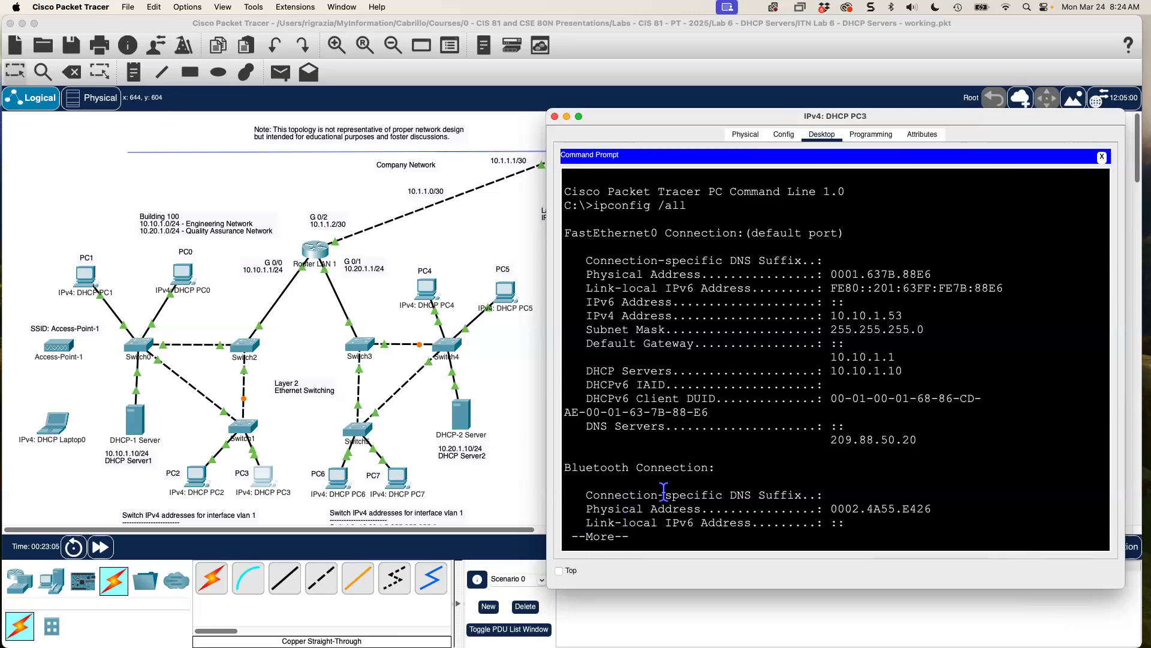
{"action": "key", "text": "space"}
{"action": "left_click_drag", "start_coordinate": [549, 590], "coordinate": [507, 588]}
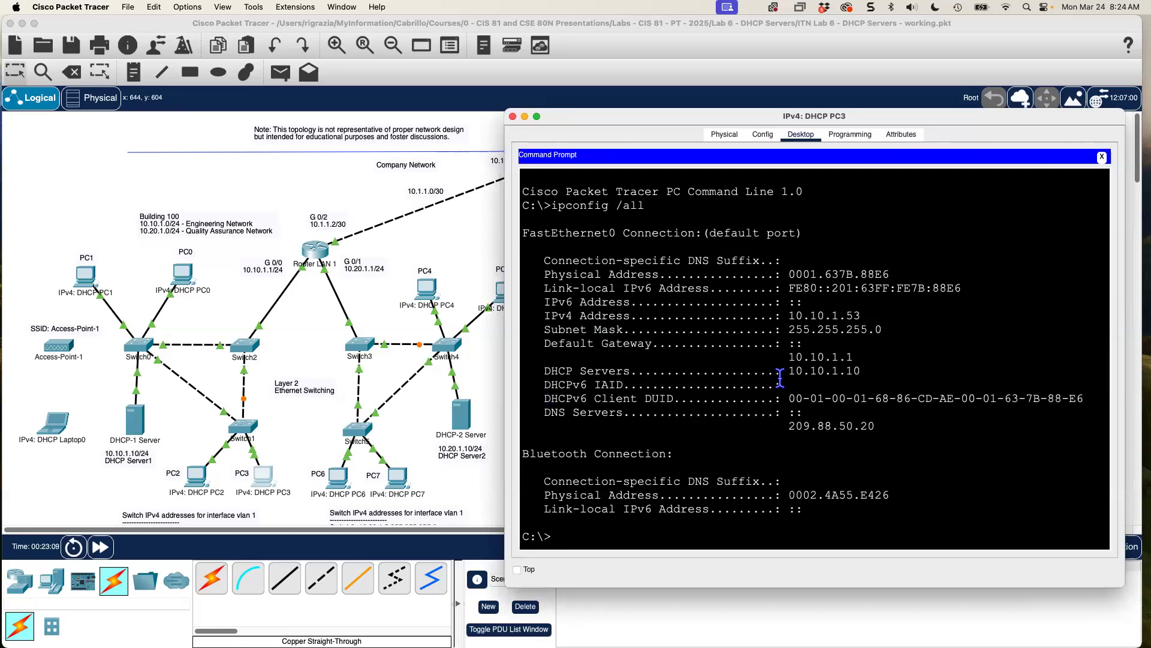
{"action": "left_click_drag", "start_coordinate": [525, 317], "coordinate": [918, 352]}
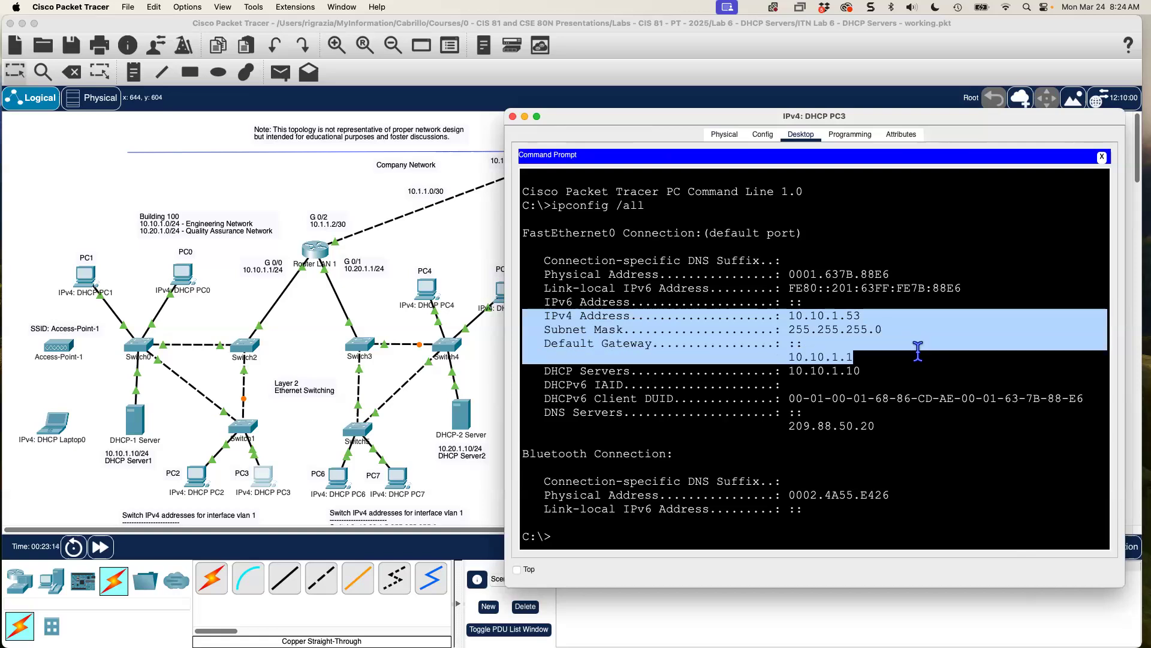
{"action": "left_click_drag", "start_coordinate": [880, 427], "coordinate": [539, 372]}
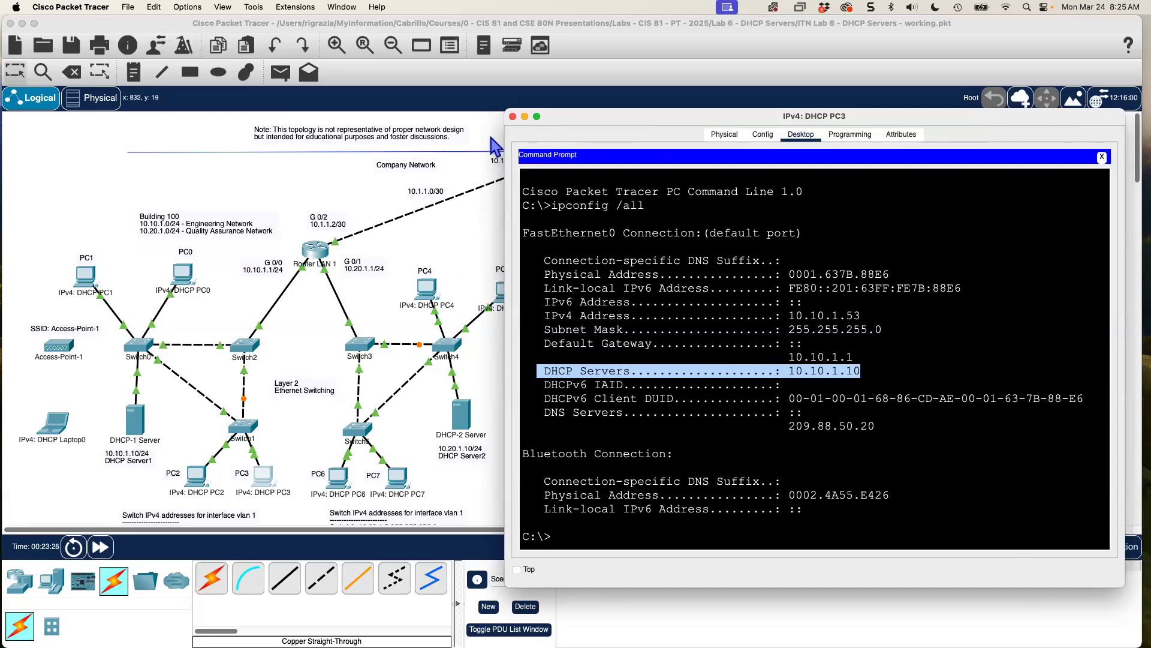
Run ipconfig /all on PC5, confirming 10.20.1.52, gateway 10.20.1.1, DNS 209.88.50.20 from 10.20.1.10.
{"action": "left_click", "coordinate": [473, 214]}
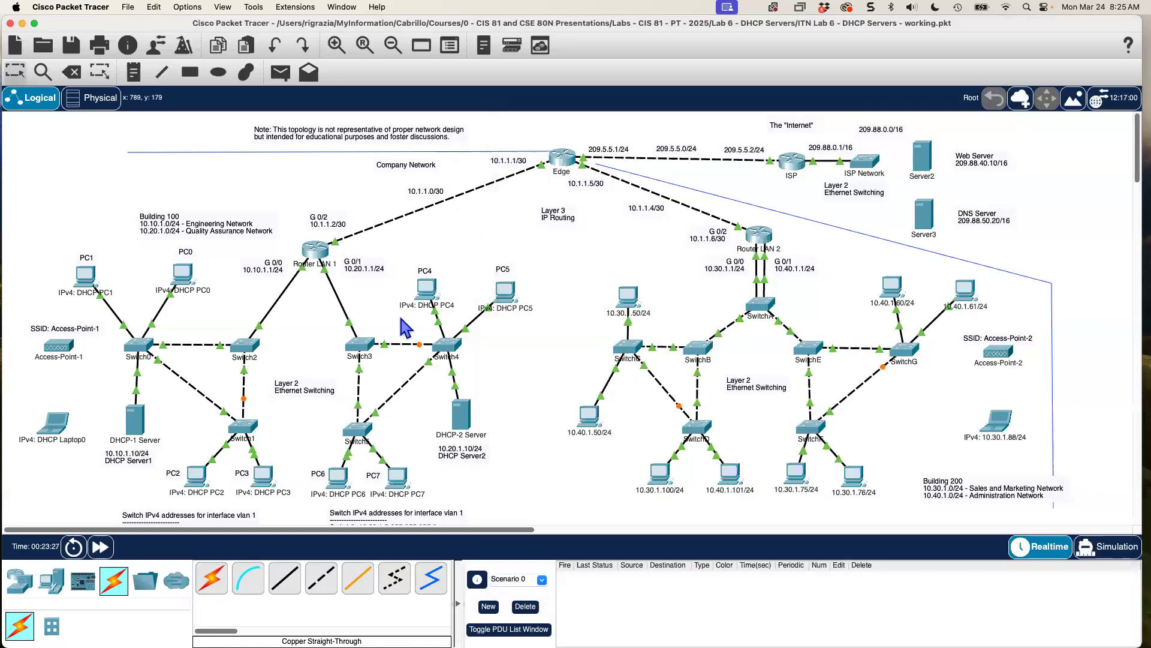
{"action": "left_click", "coordinate": [501, 289]}
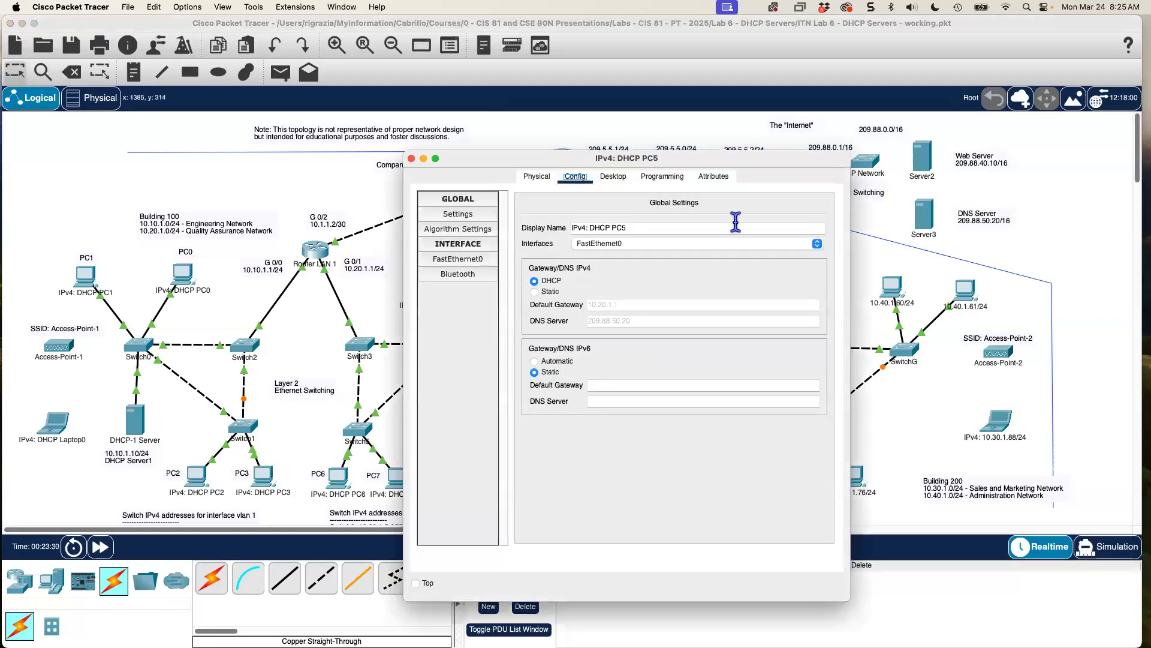
{"action": "left_click_drag", "start_coordinate": [738, 163], "coordinate": [956, 155]}
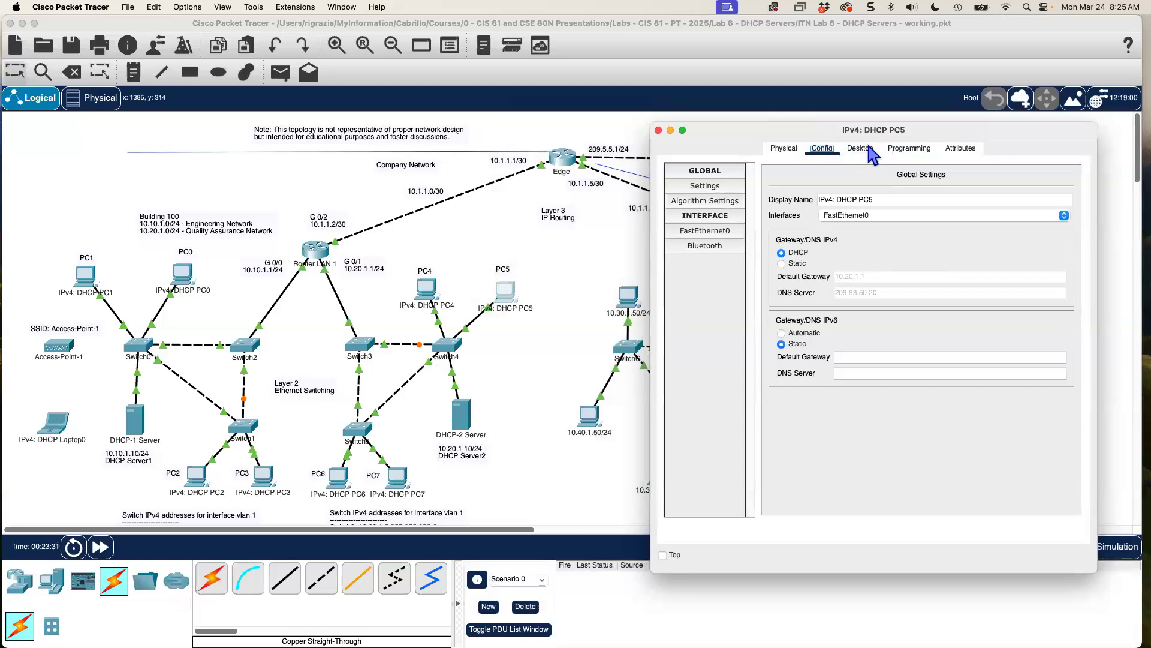
{"action": "left_click", "coordinate": [854, 151]}
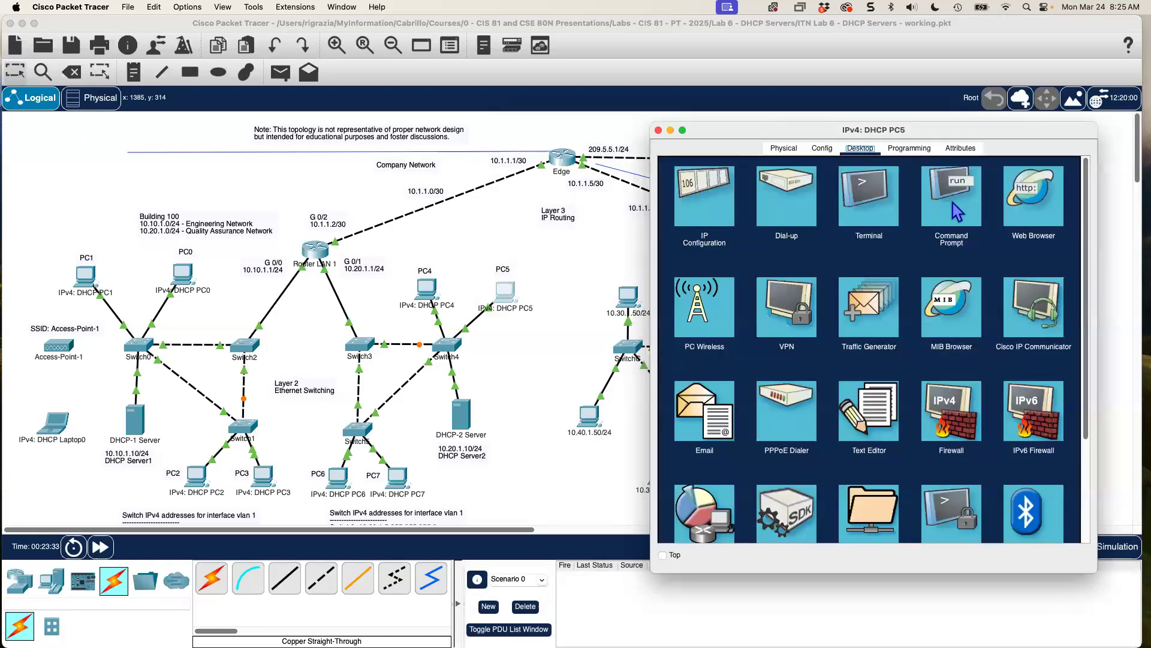
{"action": "left_click", "coordinate": [954, 207]}
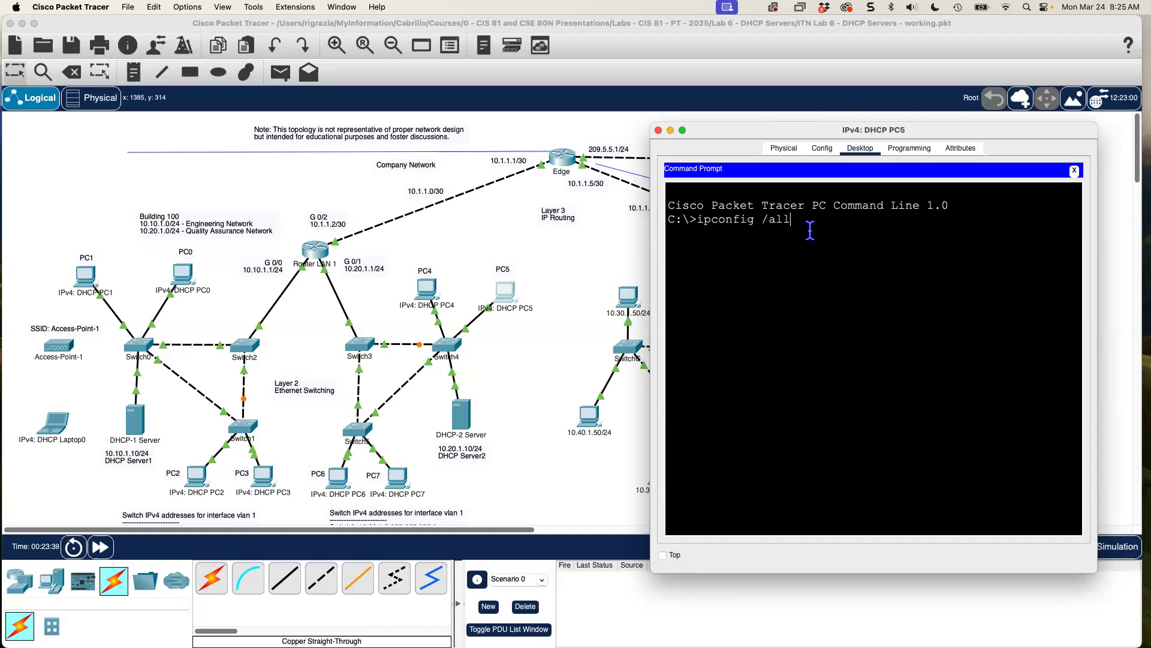
{"action": "key", "text": "Return"}
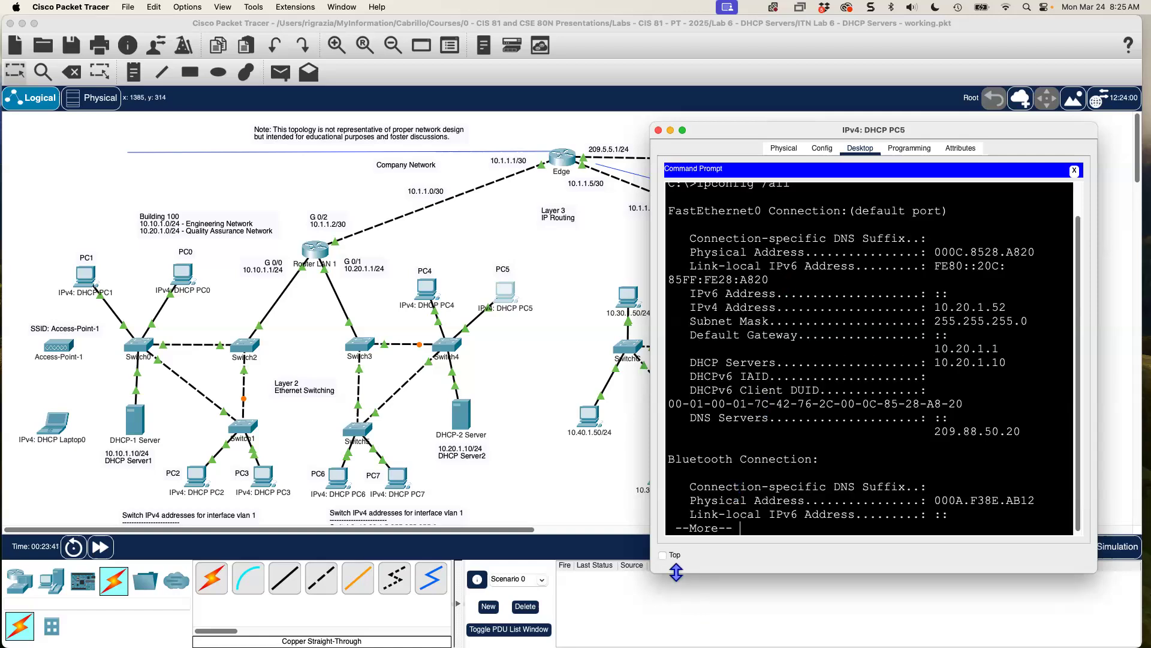
{"action": "left_click_drag", "start_coordinate": [647, 566], "coordinate": [505, 593]}
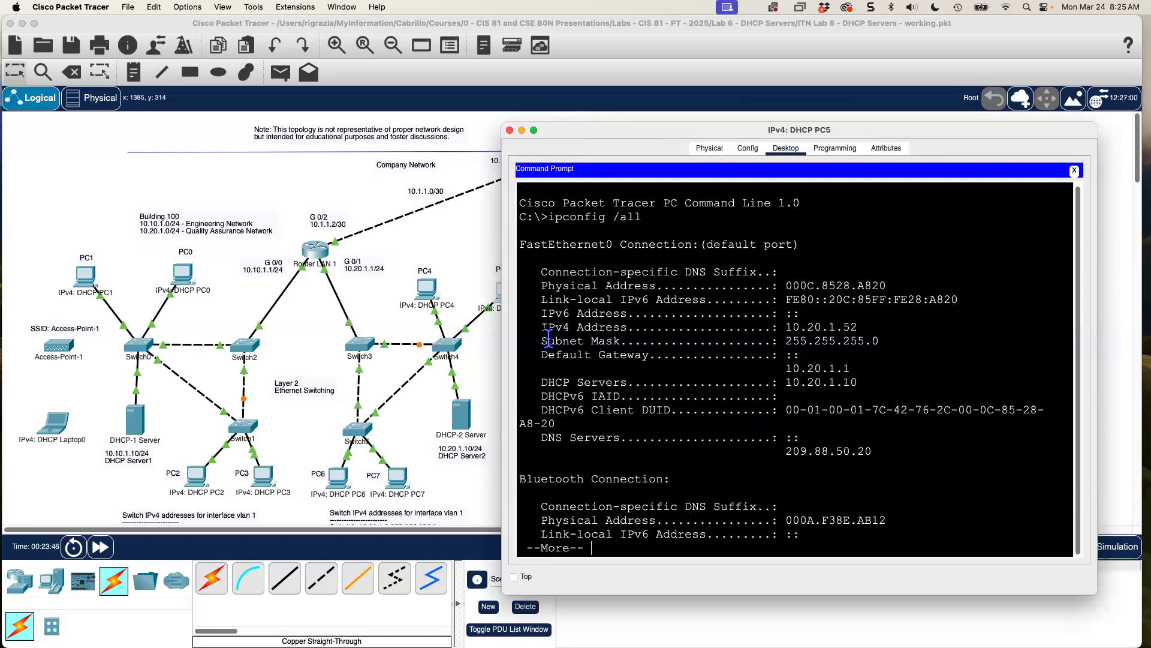
{"action": "left_click_drag", "start_coordinate": [520, 327], "coordinate": [902, 364]}
{"action": "left_click_drag", "start_coordinate": [882, 455], "coordinate": [543, 442]}
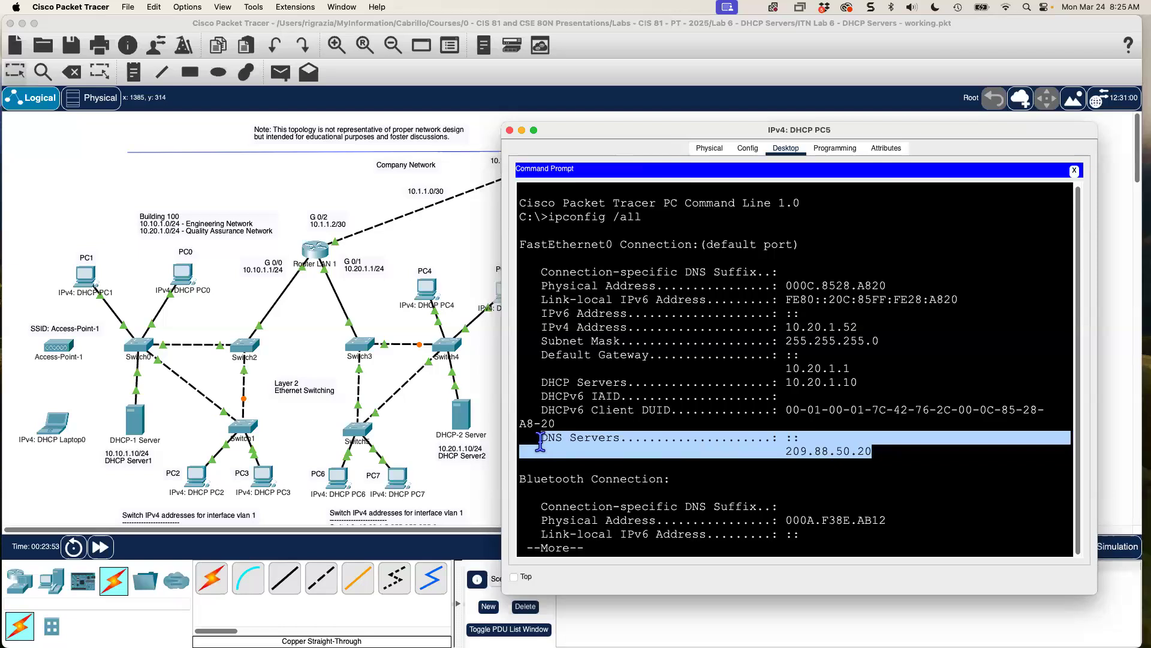
{"action": "left_click", "coordinate": [476, 222]}
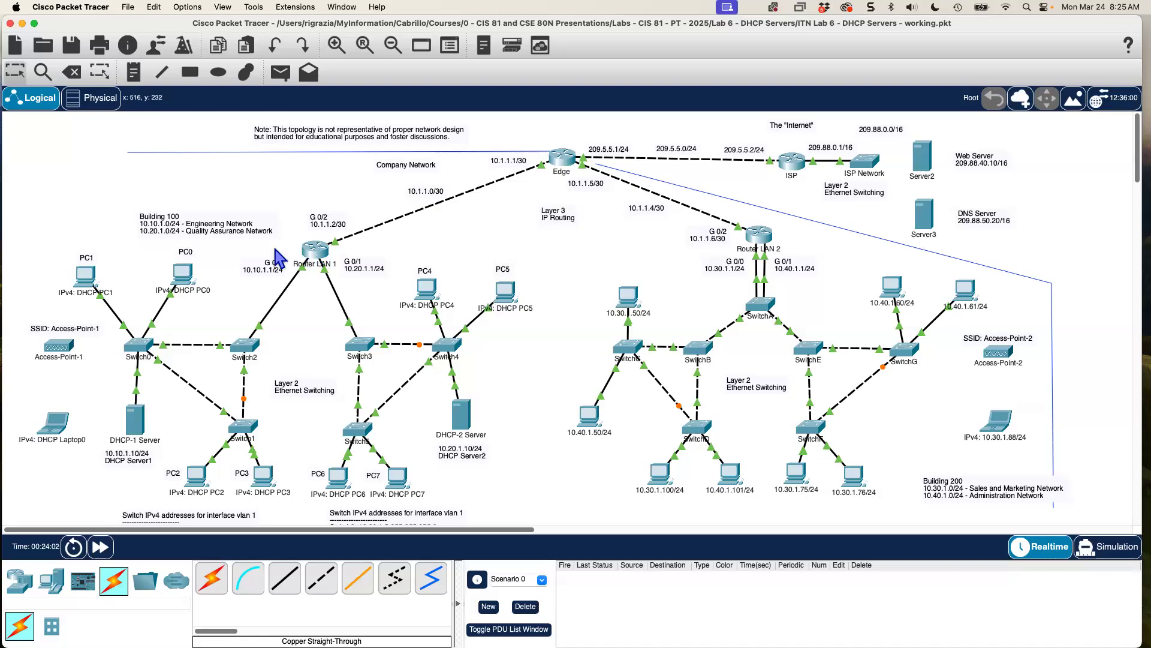
Log into Router LAN 1's CLI and enter privileged exec mode with ena.
{"action": "left_click", "coordinate": [317, 251]}
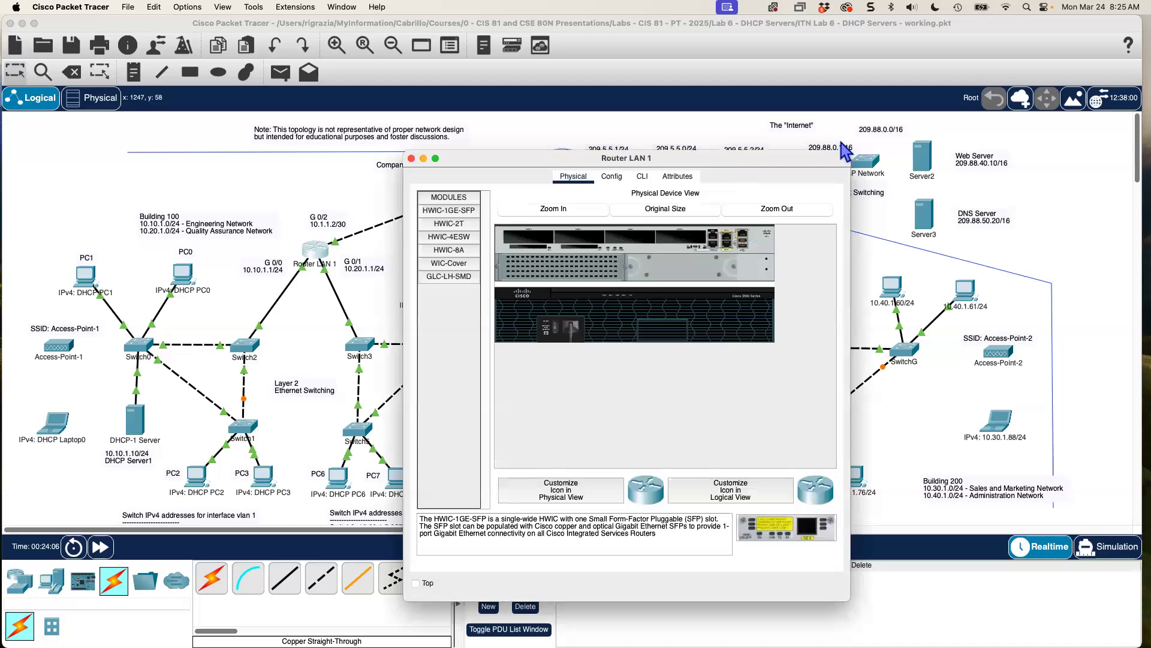
{"action": "left_click_drag", "start_coordinate": [843, 151], "coordinate": [986, 77]}
{"action": "left_click", "coordinate": [786, 102]}
{"action": "left_click_drag", "start_coordinate": [980, 522], "coordinate": [1110, 532]}
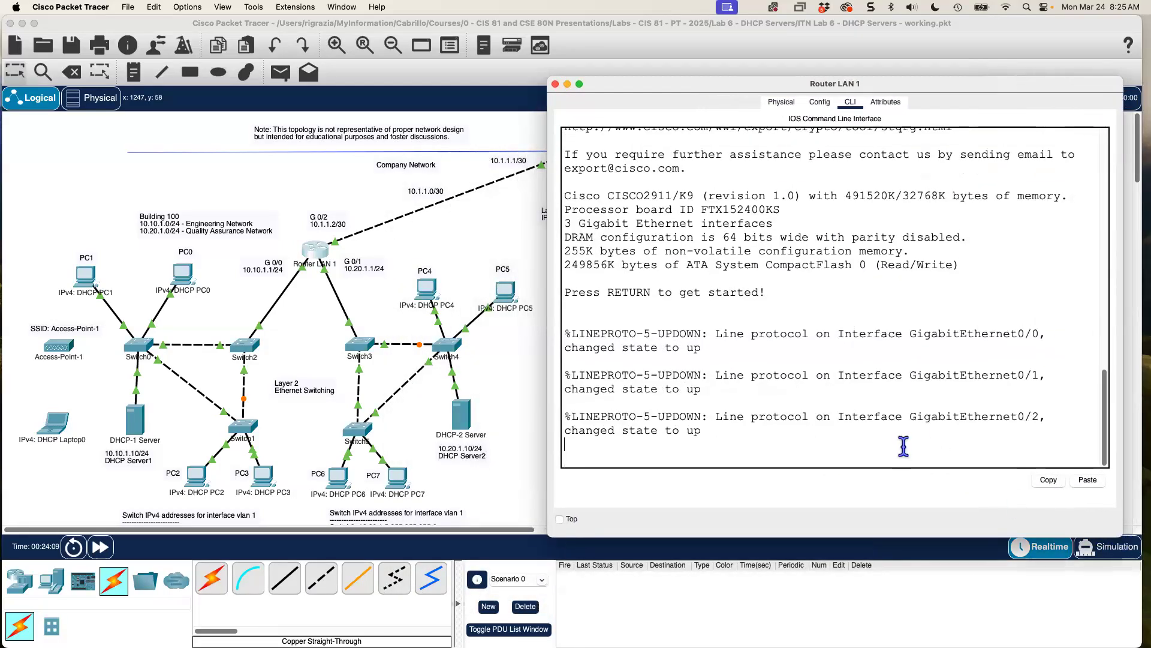
{"action": "key", "text": "Return"}
{"action": "key", "text": "Return"}
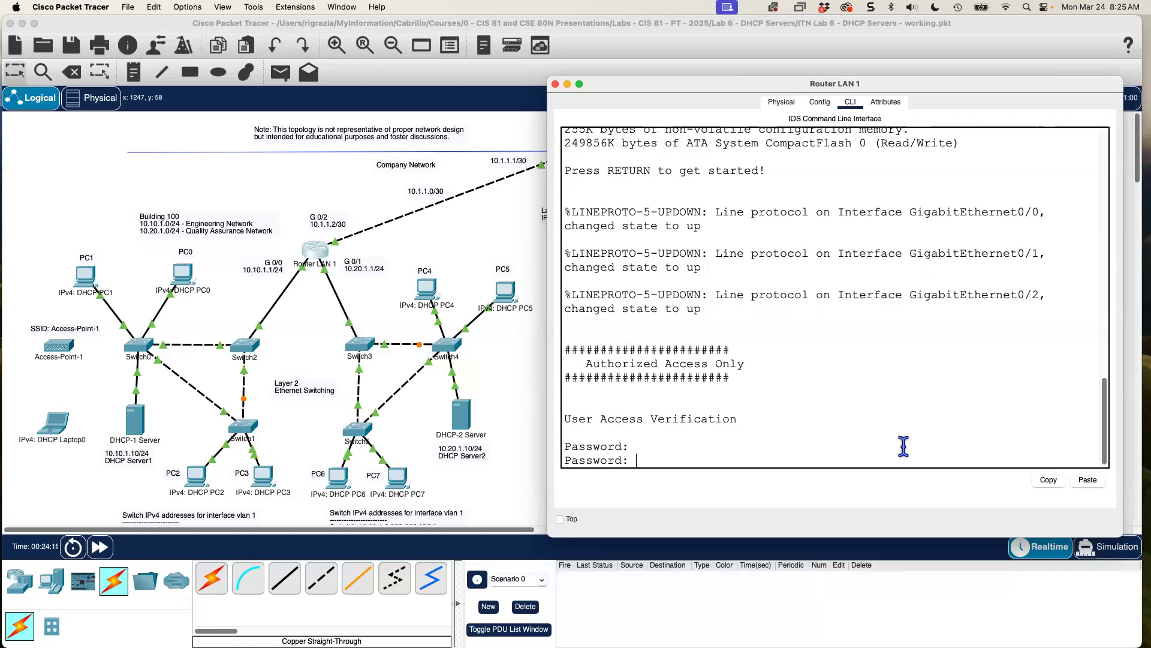
{"action": "key", "text": "Return"}
{"action": "type", "text": "ena"}
{"action": "key", "text": "Return"}
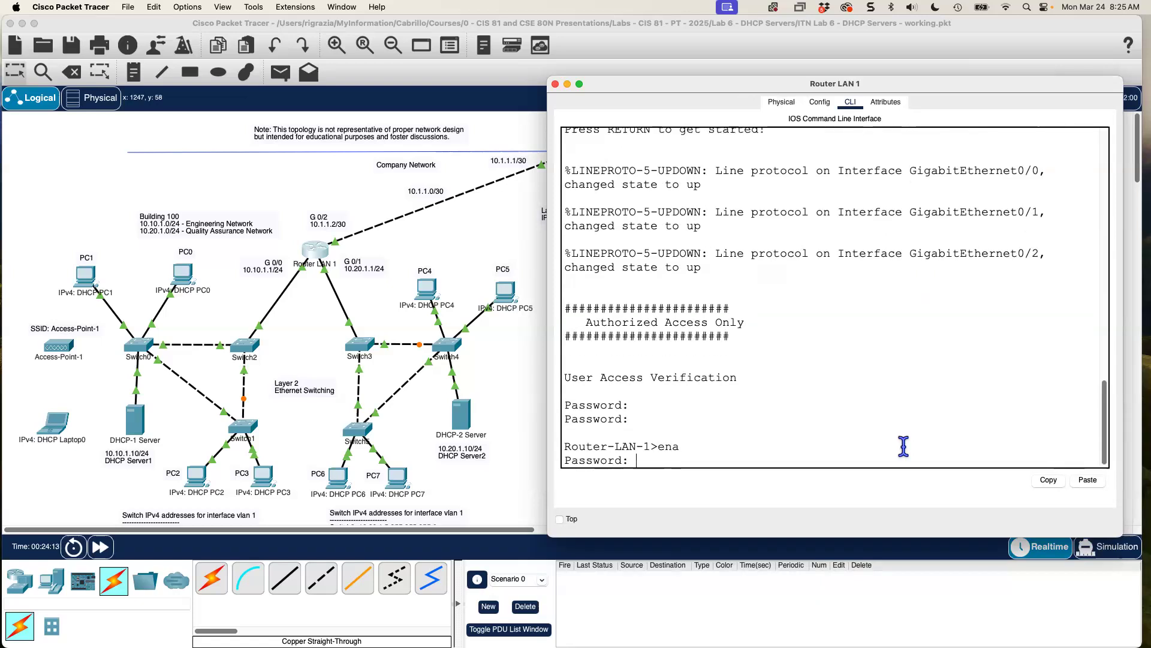
{"action": "key", "text": "Return"}
Run show ip route and confirm connected networks 10.1.1.0/30, 10.10.1.0/24 and 10.20.1.0/24.
{"action": "type", "text": "show ip route"}
{"action": "key", "text": "Return"}
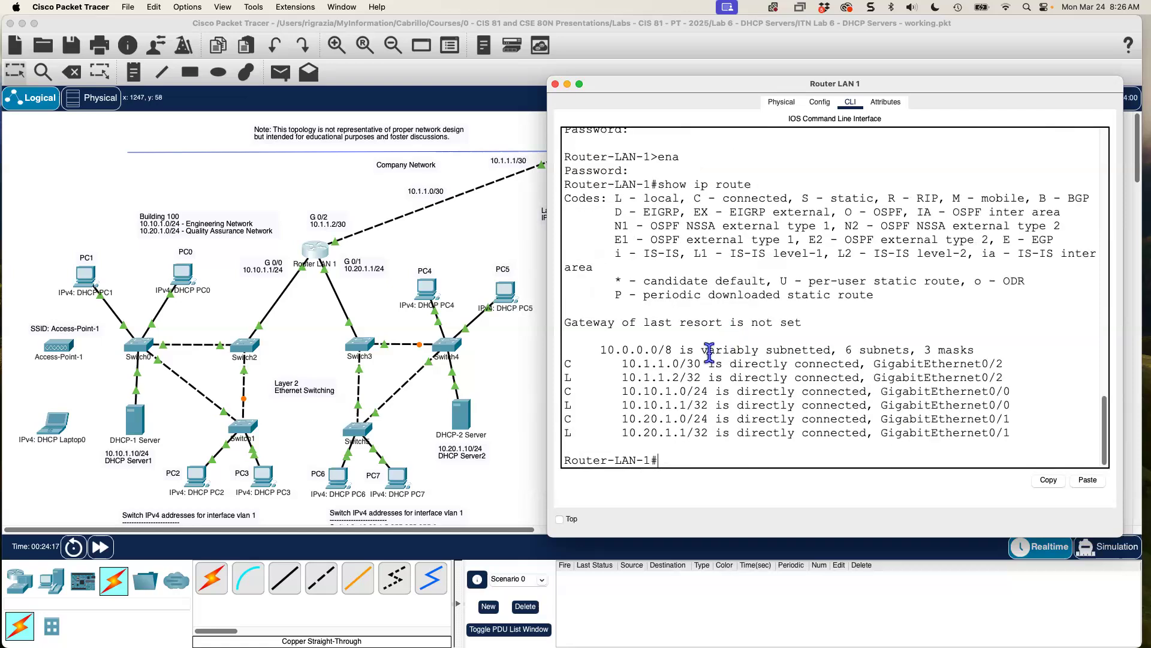
{"action": "left_click_drag", "start_coordinate": [562, 363], "coordinate": [683, 364]}
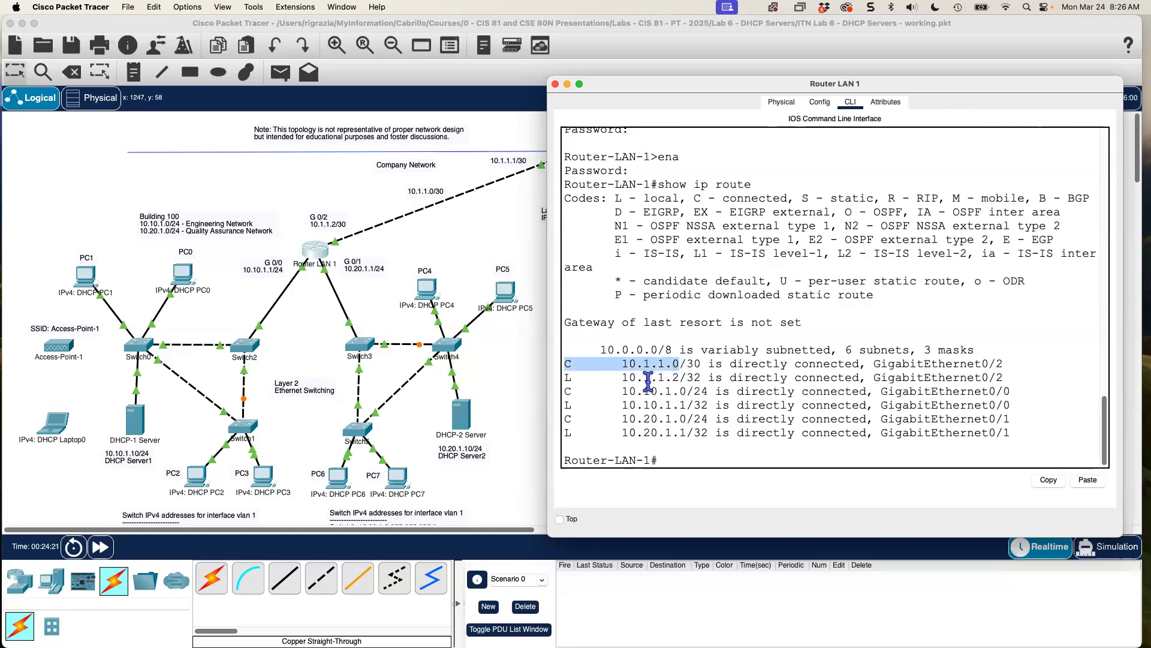
{"action": "left_click", "coordinate": [623, 391]}
{"action": "left_click_drag", "start_coordinate": [562, 387], "coordinate": [716, 392]}
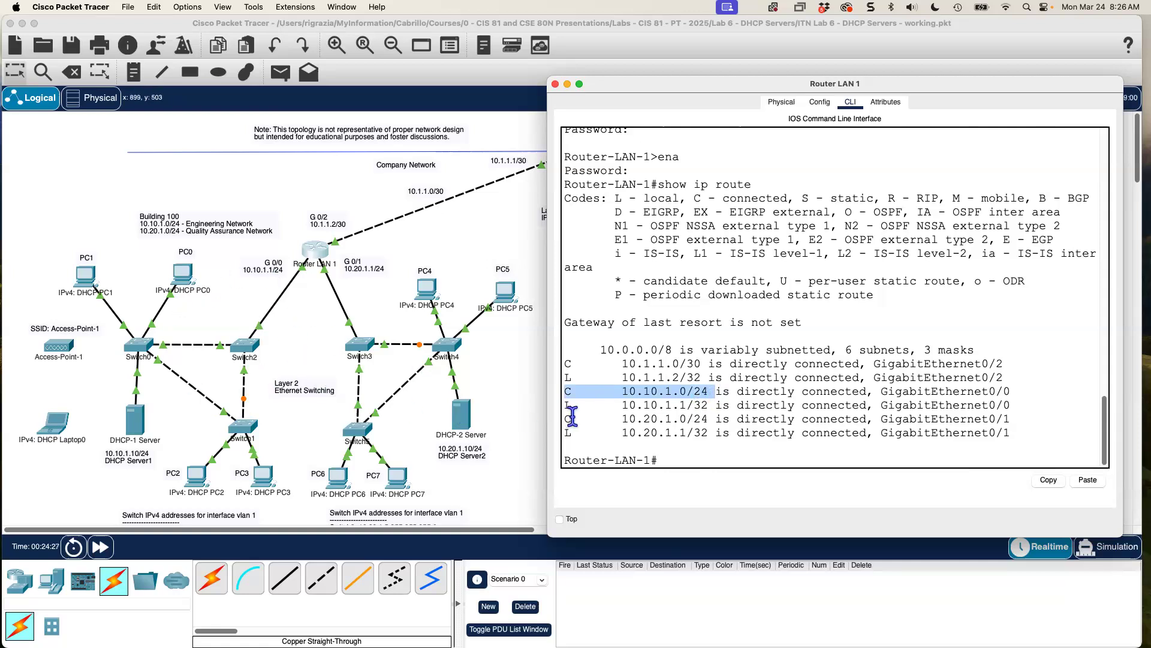
{"action": "left_click_drag", "start_coordinate": [563, 418], "coordinate": [708, 419]}
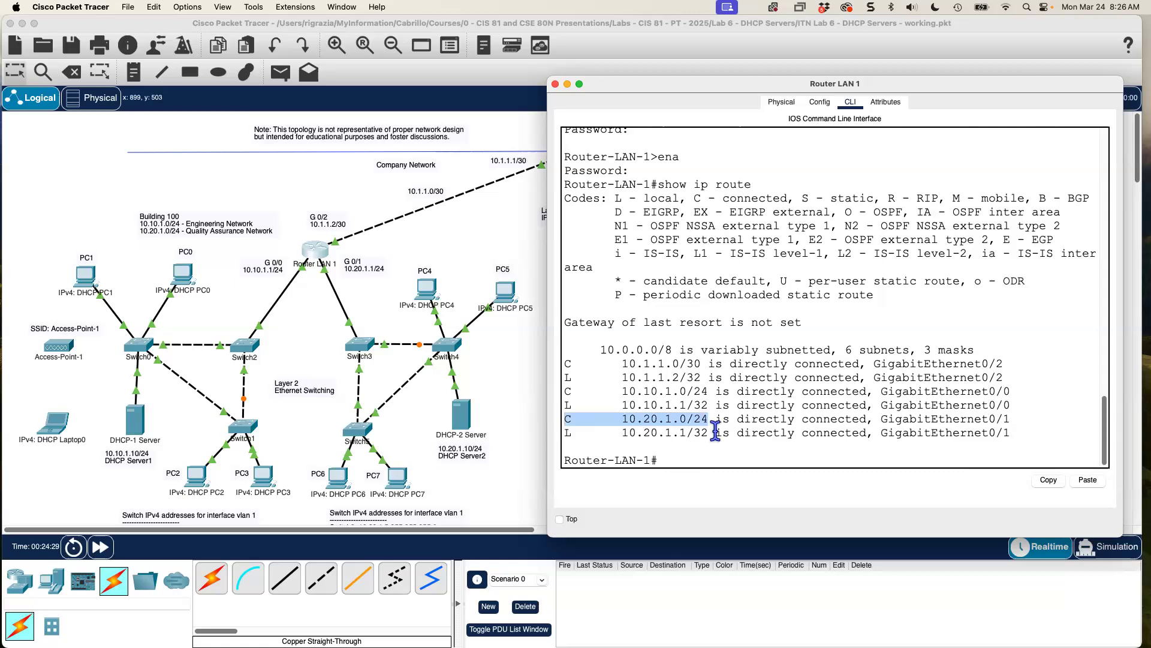
{"action": "left_click", "coordinate": [490, 233]}
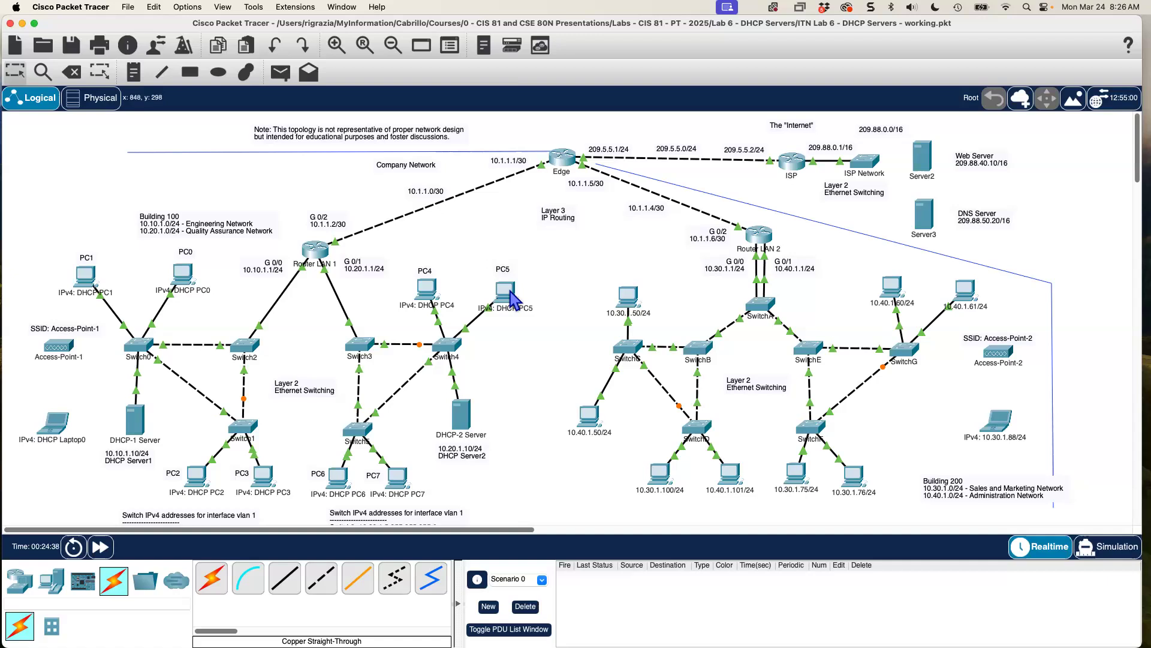
Check PC1's ipconfig output shows IPv4 address 10.10.1.51 and gateway 10.10.1.1.
{"action": "left_click", "coordinate": [87, 277]}
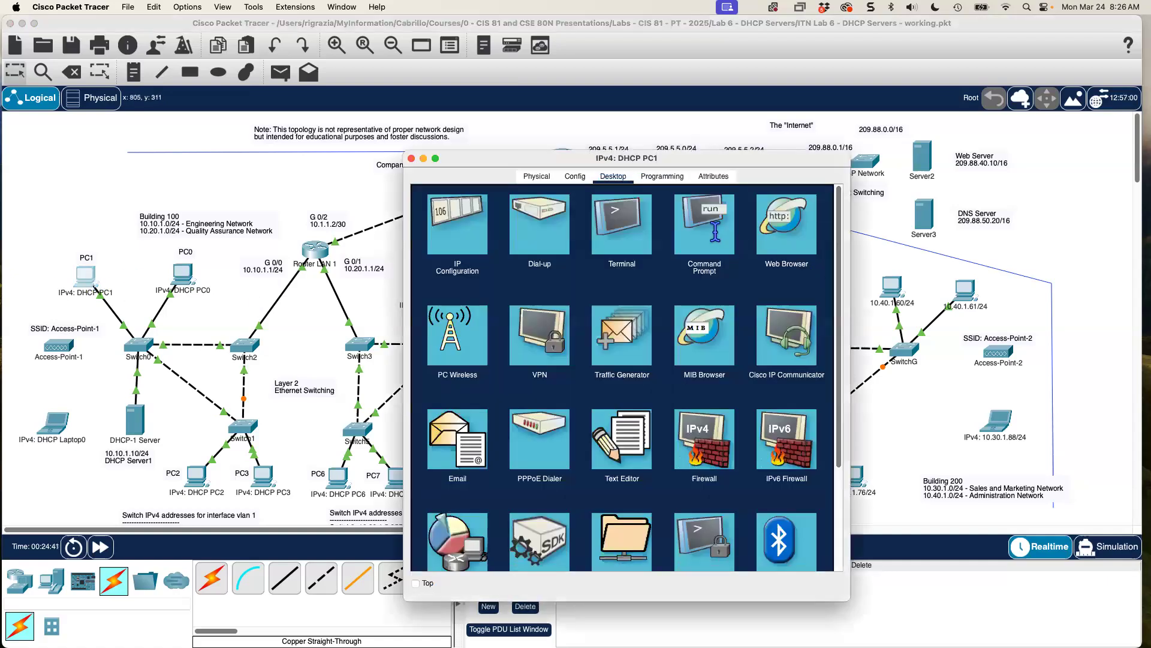
{"action": "left_click", "coordinate": [718, 241]}
{"action": "left_click_drag", "start_coordinate": [757, 358], "coordinate": [688, 358]}
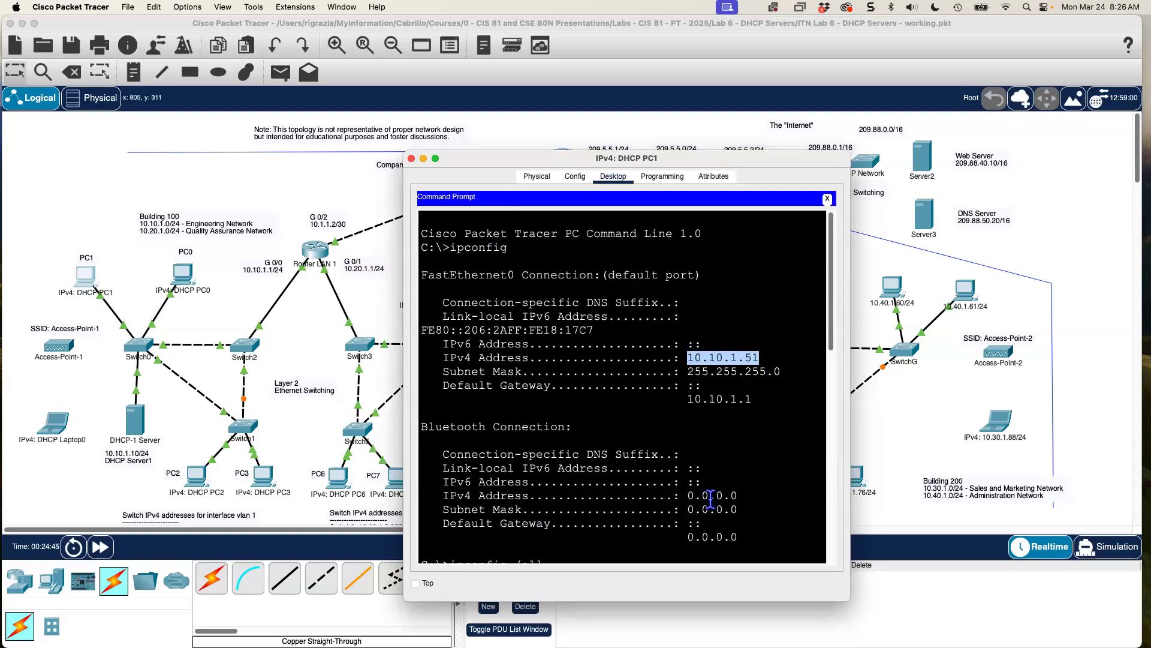
{"action": "left_click_drag", "start_coordinate": [532, 159], "coordinate": [619, 168]}
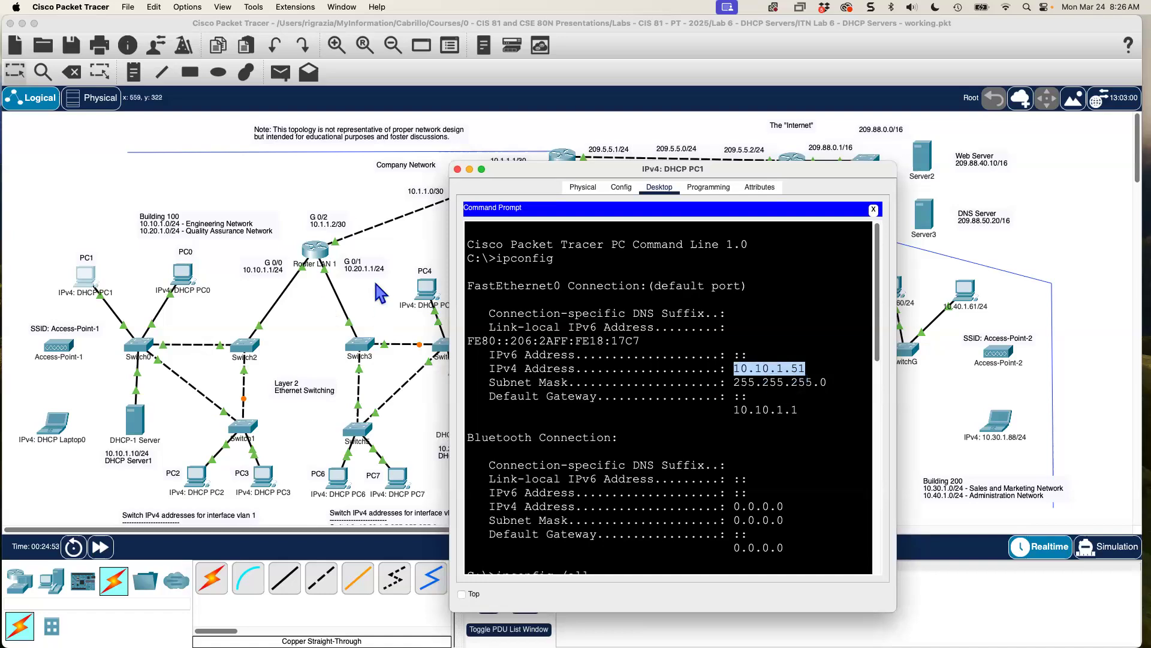
{"action": "left_click", "coordinate": [396, 255]}
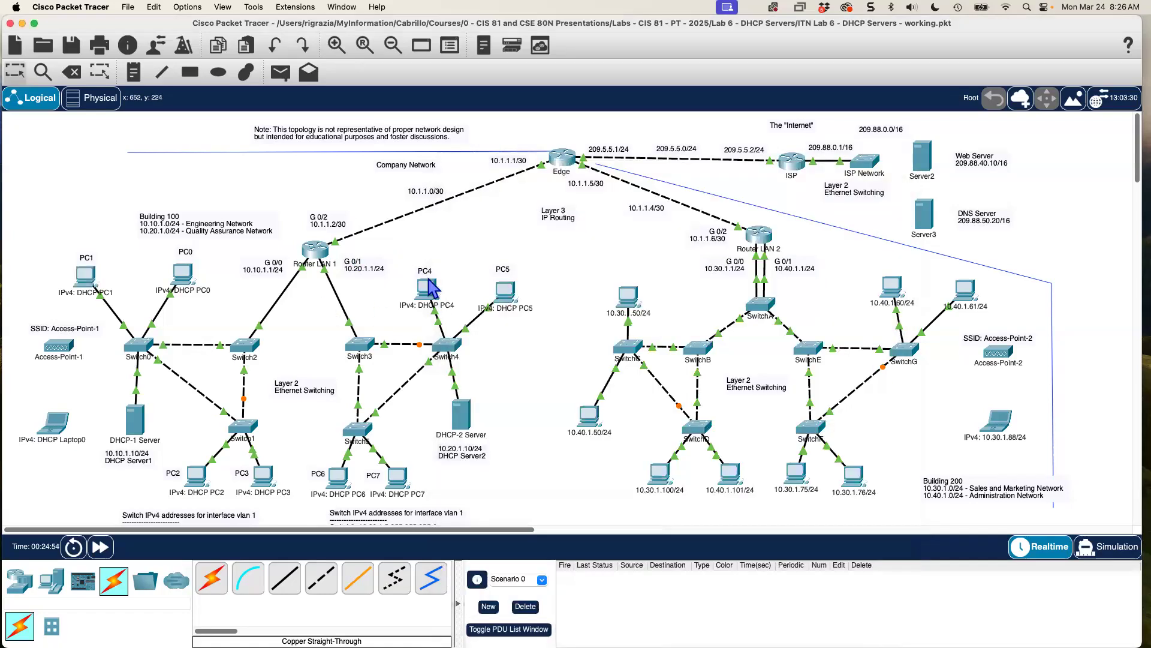
From PC5's Command Prompt, run ping 10.10.1.51 and get 3 of 4 replies.
{"action": "left_click", "coordinate": [505, 298]}
{"action": "left_click", "coordinate": [801, 292]}
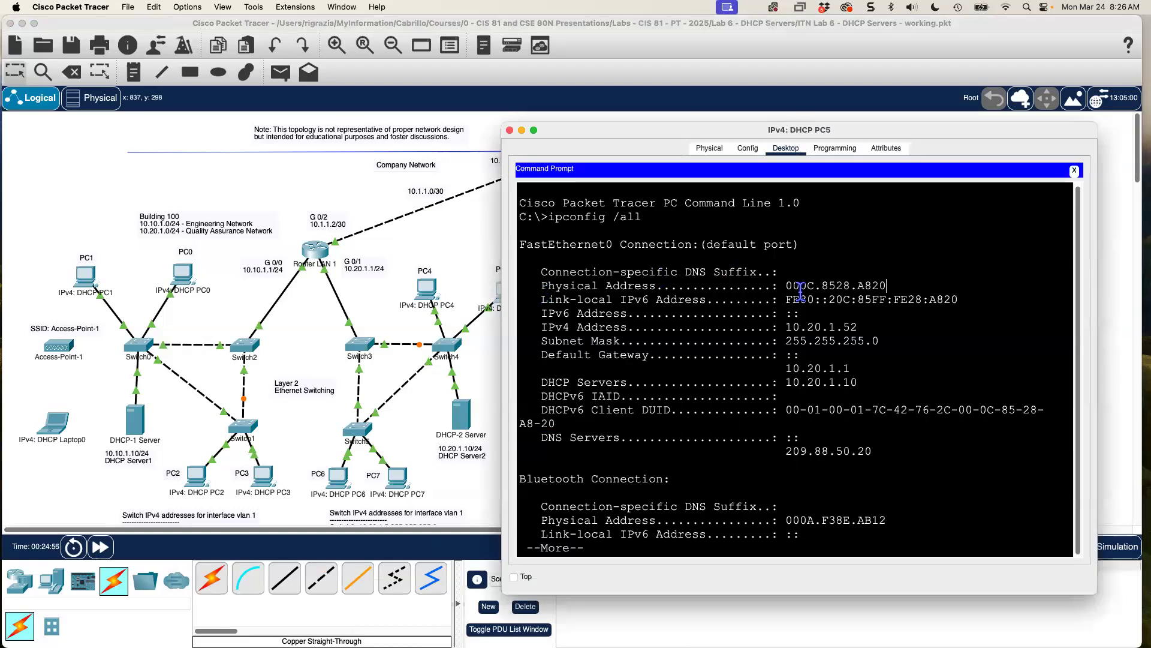
{"action": "key", "text": "Return"}
{"action": "key", "text": "Return"}
{"action": "key", "text": "Return"}
{"action": "key", "text": "Return"}
{"action": "key", "text": "Return"}
{"action": "key", "text": "Return"}
{"action": "key", "text": "Return"}
{"action": "key", "text": "Return"}
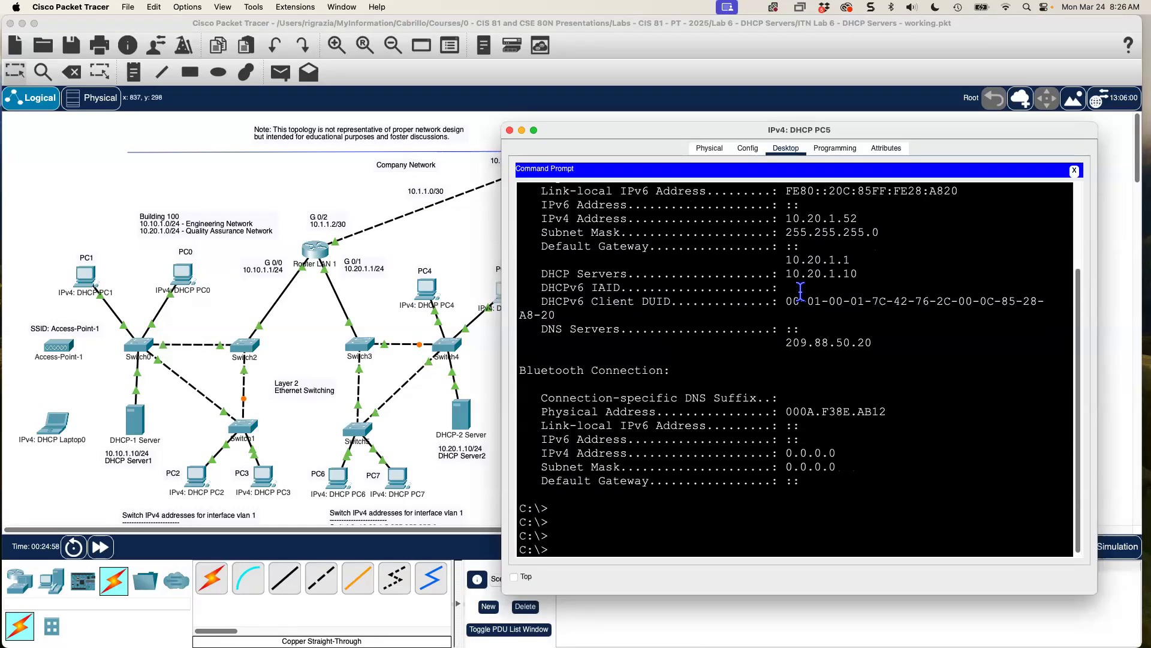
{"action": "key", "text": "Return"}
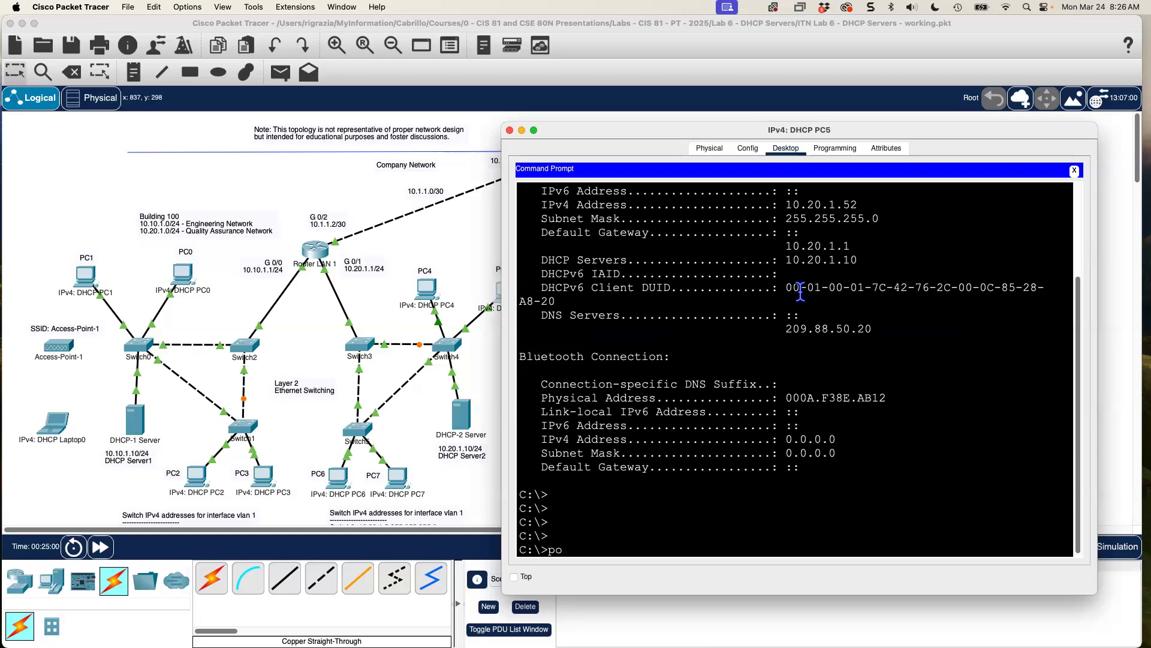
{"action": "type", "text": "ping 10.10.1.51"}
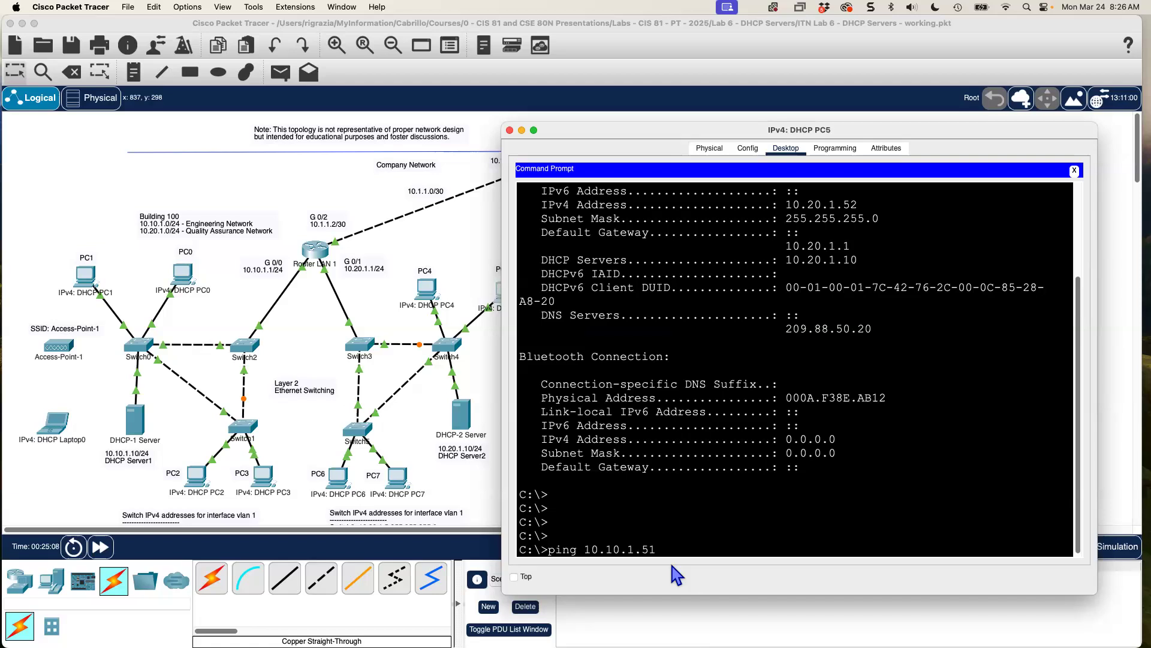
{"action": "left_click_drag", "start_coordinate": [635, 130], "coordinate": [684, 120]}
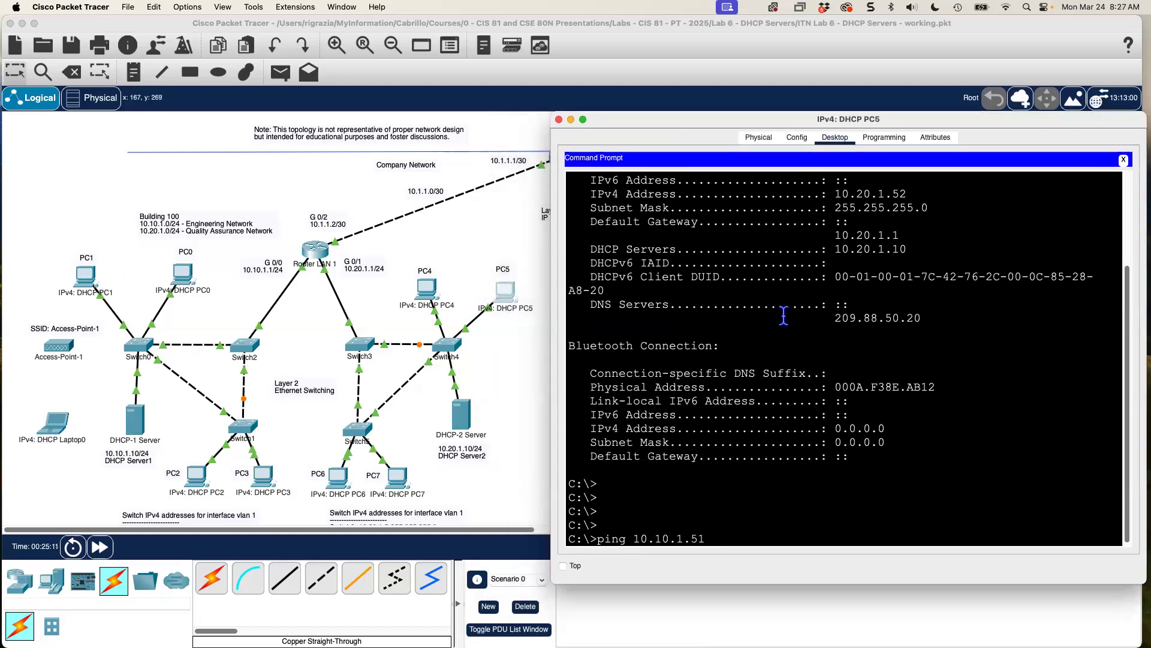
{"action": "key", "text": "Return"}
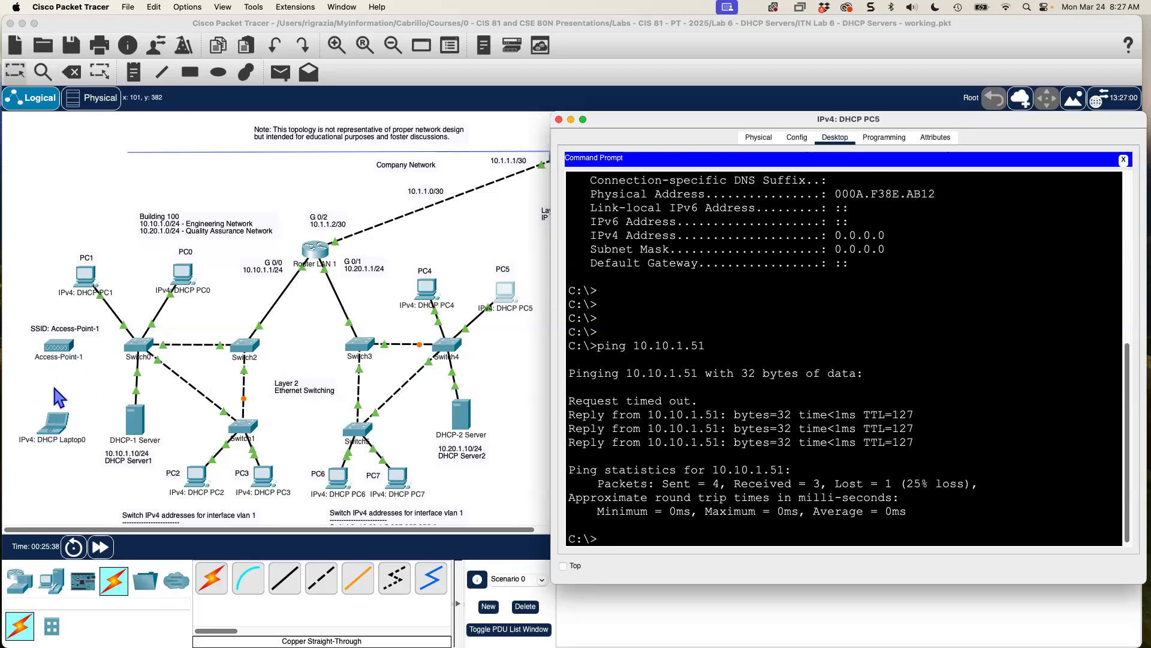
{"action": "left_click", "coordinate": [296, 163]}
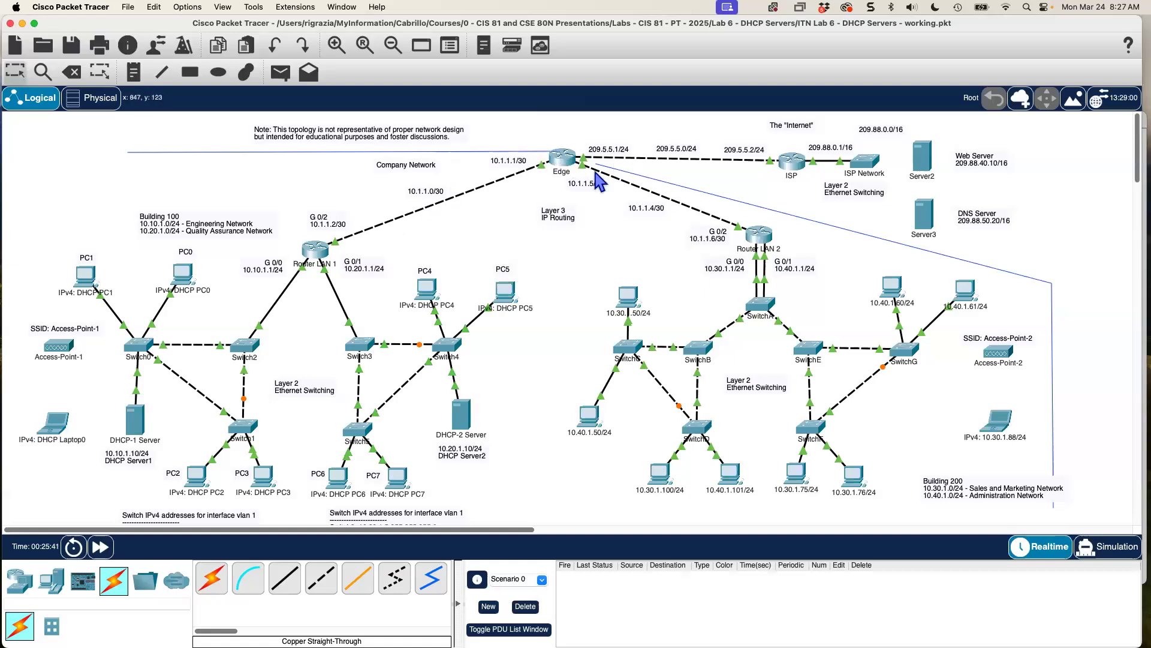